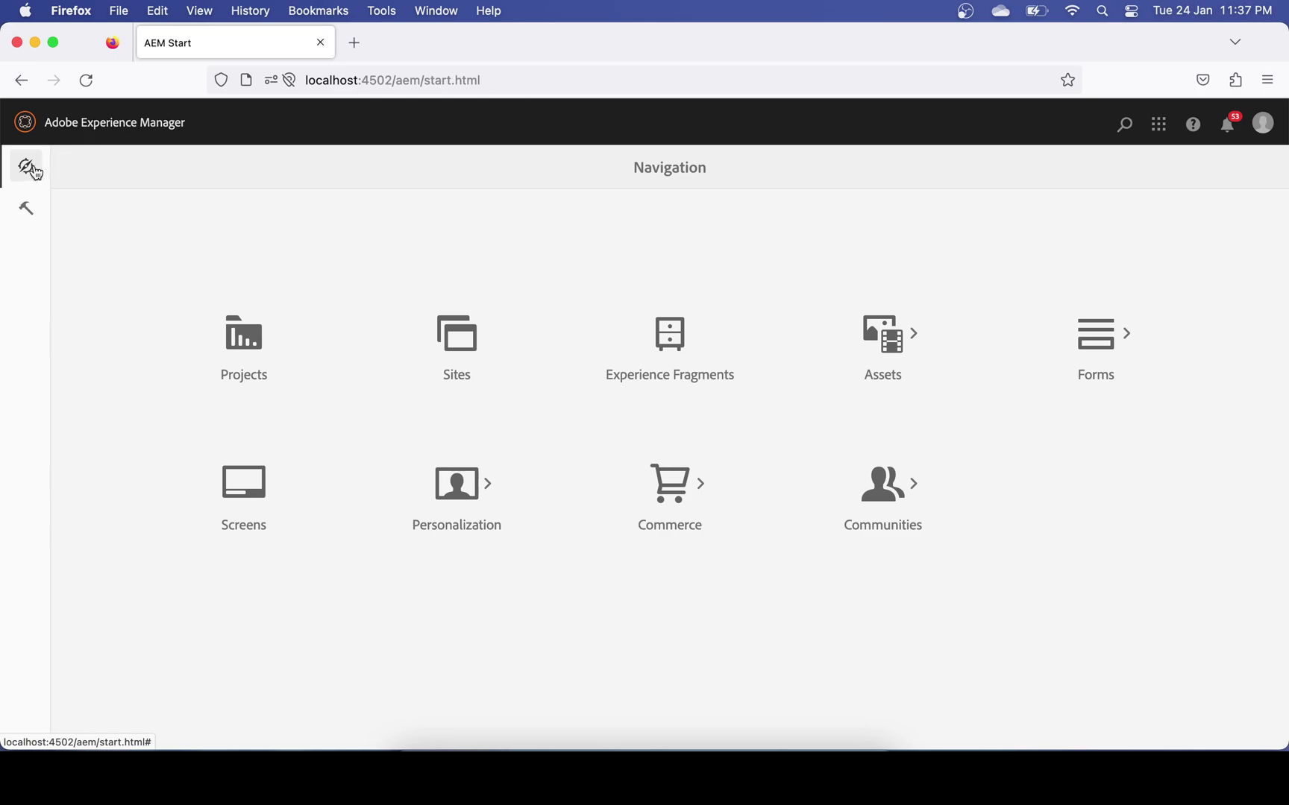
# Check the running workflow instances under Tools > Workflow, then return to the start page
pyautogui.click(26, 208)
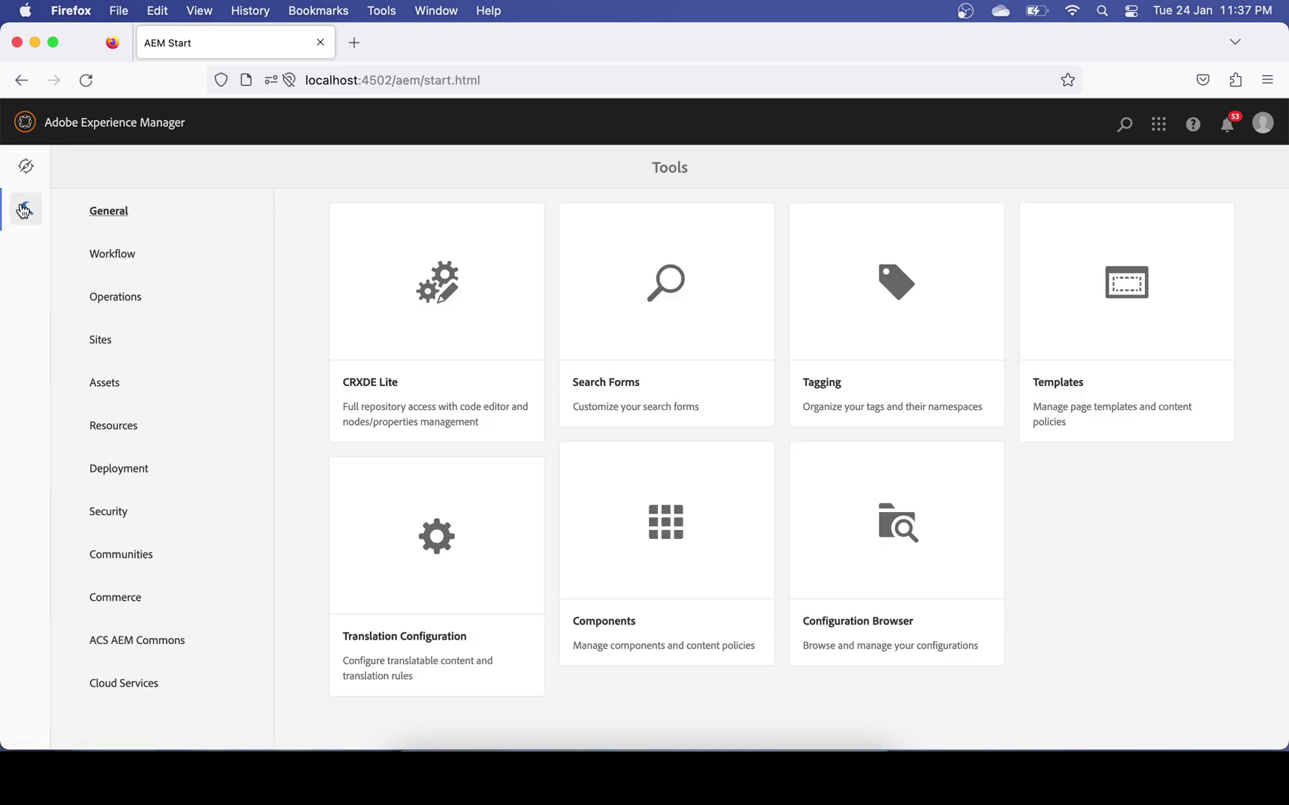
pyautogui.click(125, 258)
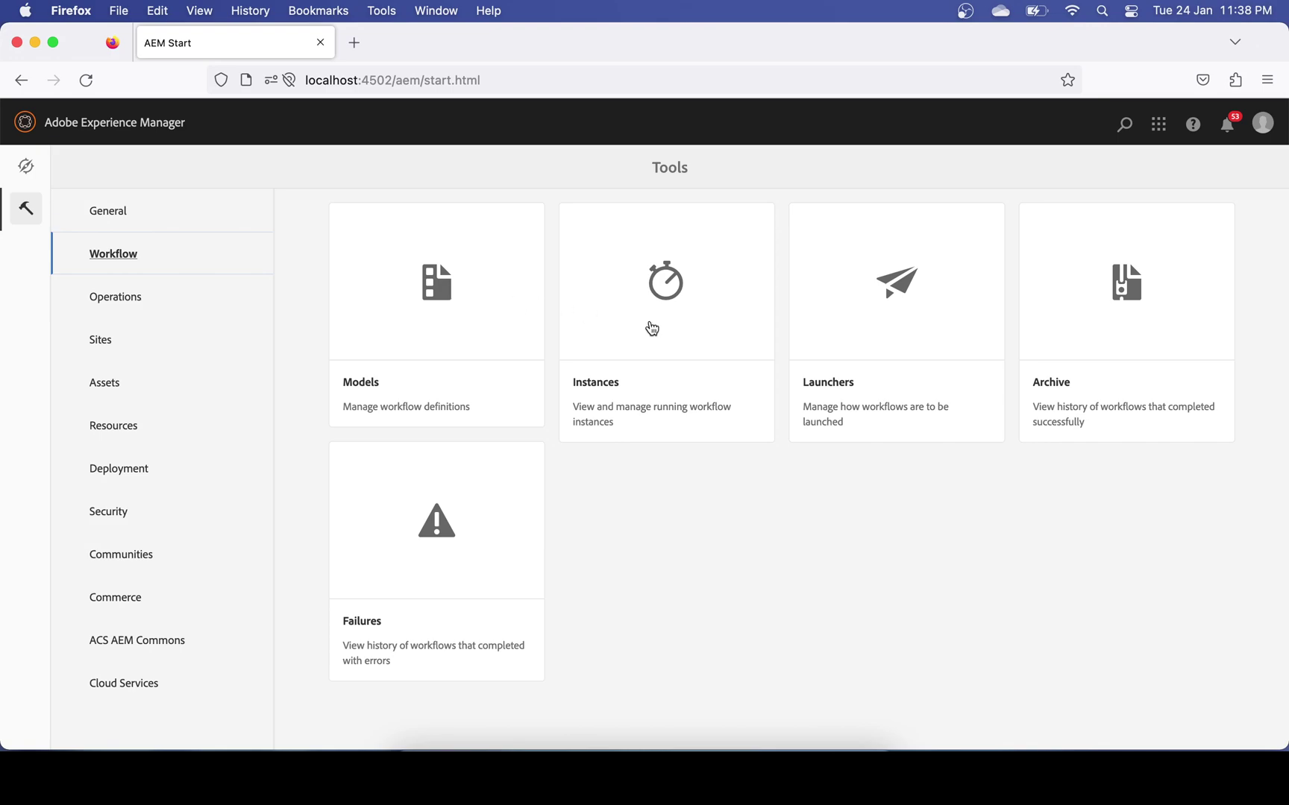
pyautogui.click(652, 328)
pyautogui.click(23, 79)
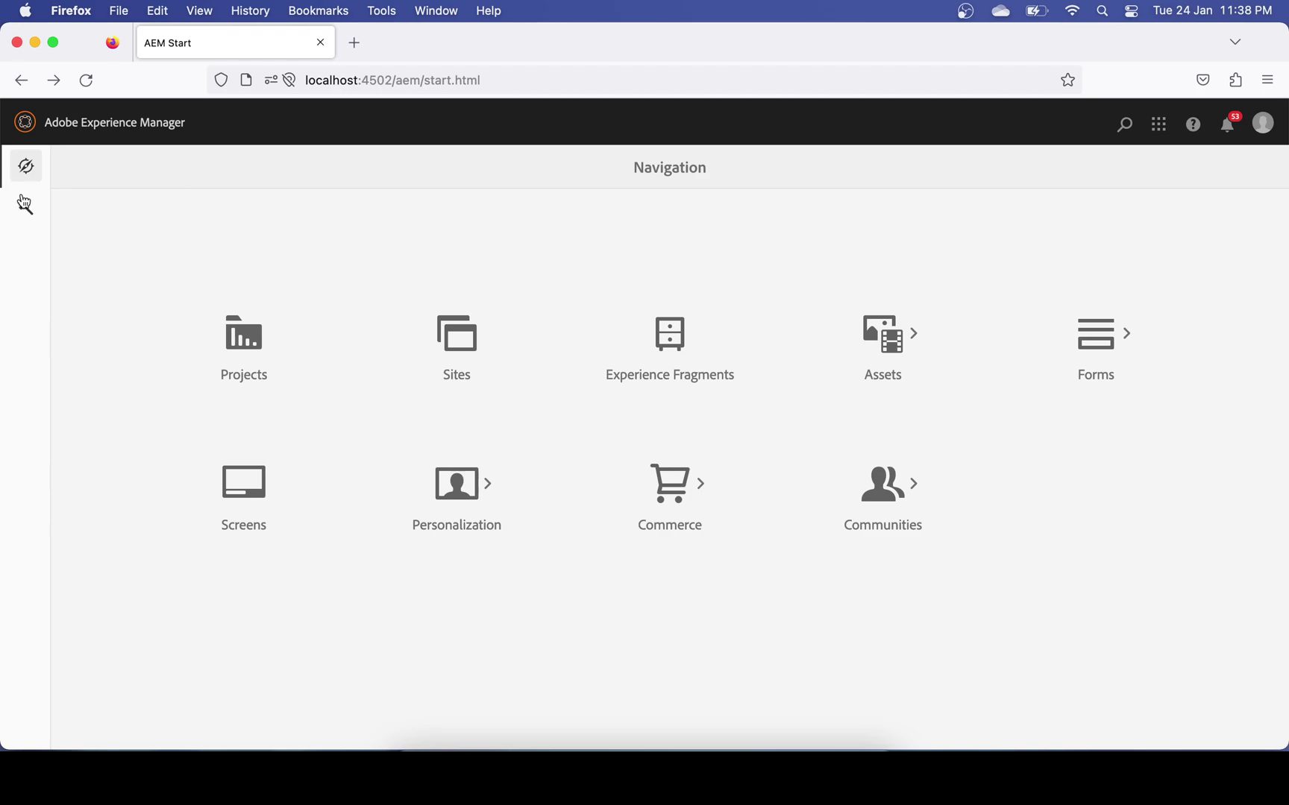
# Open the Workflow Archive under Tools > Workflow and confirm it lists no completed workflows
pyautogui.click(26, 207)
pyautogui.click(131, 256)
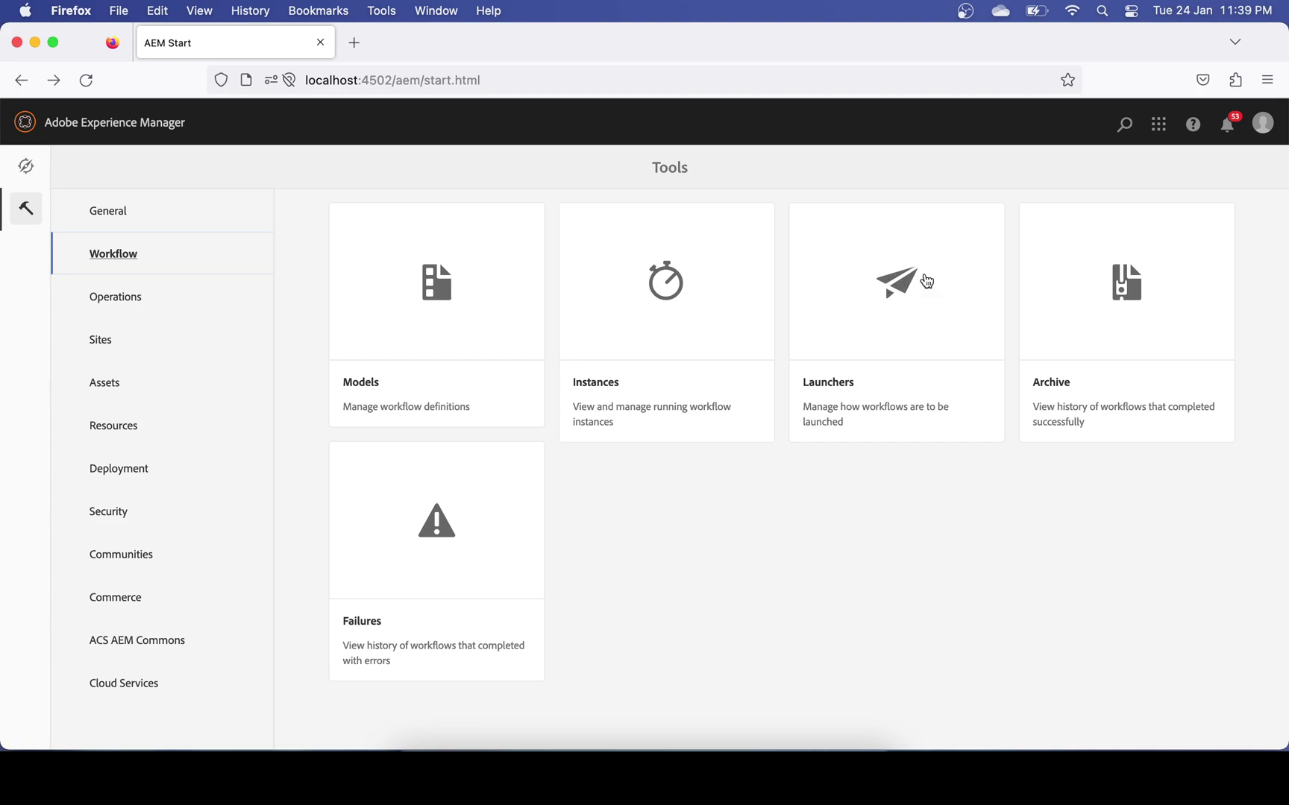
pyautogui.click(1099, 309)
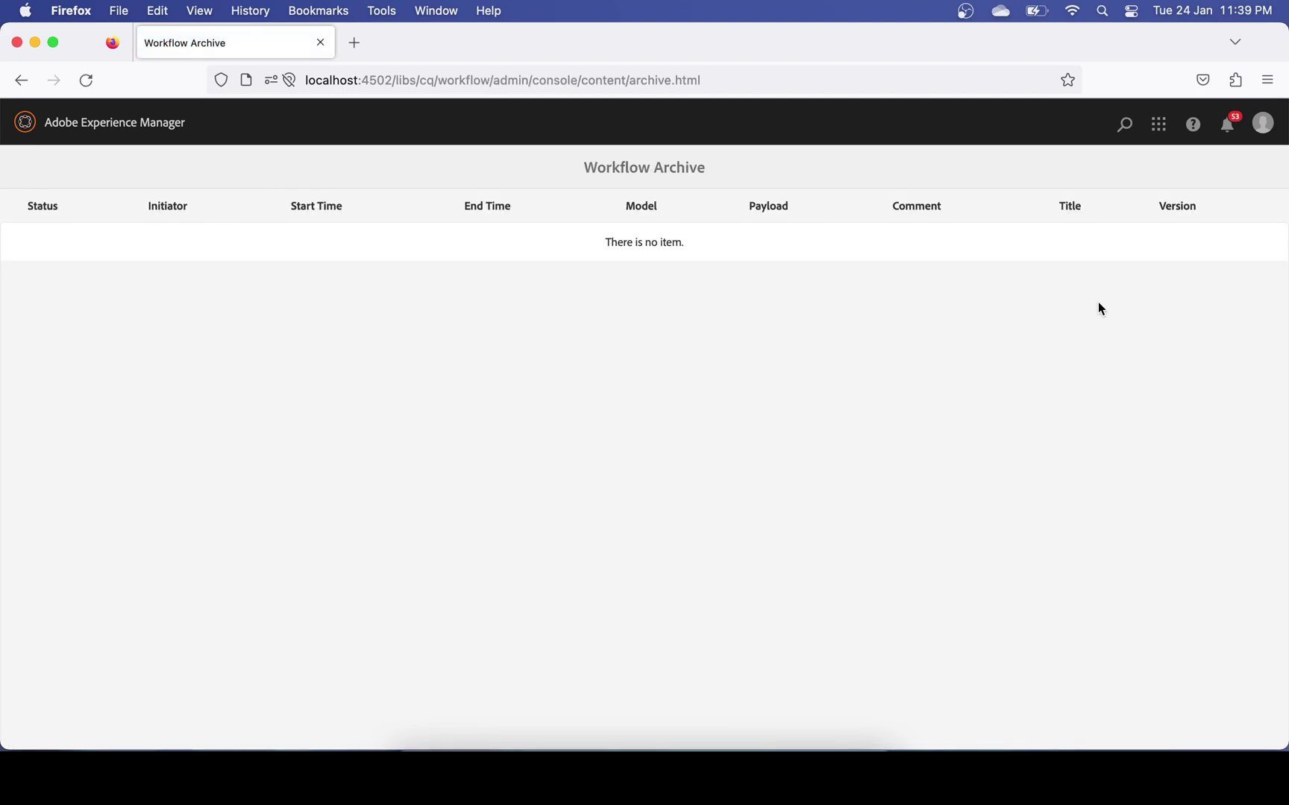
pyautogui.click(82, 126)
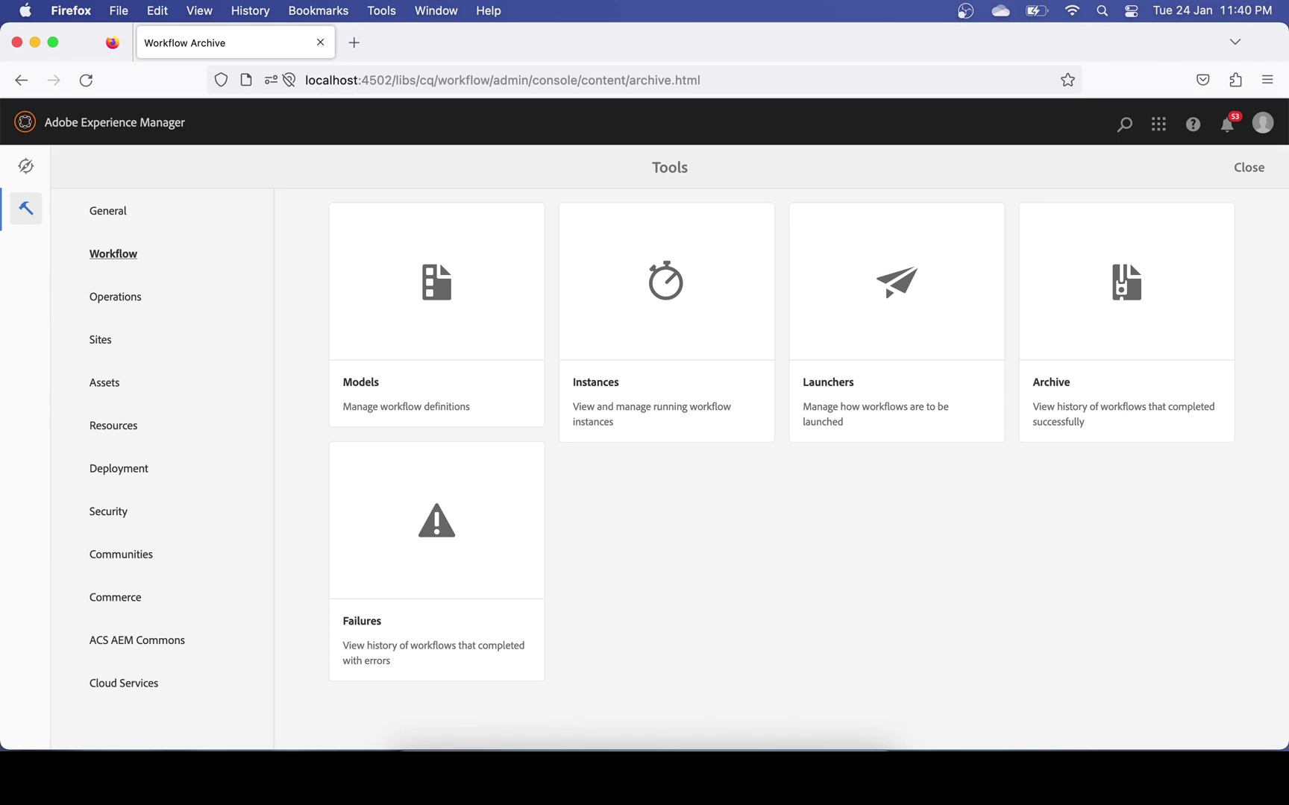
# Create a new workflow model titled 'Demo Model' from the Workflow Models list
pyautogui.click(452, 321)
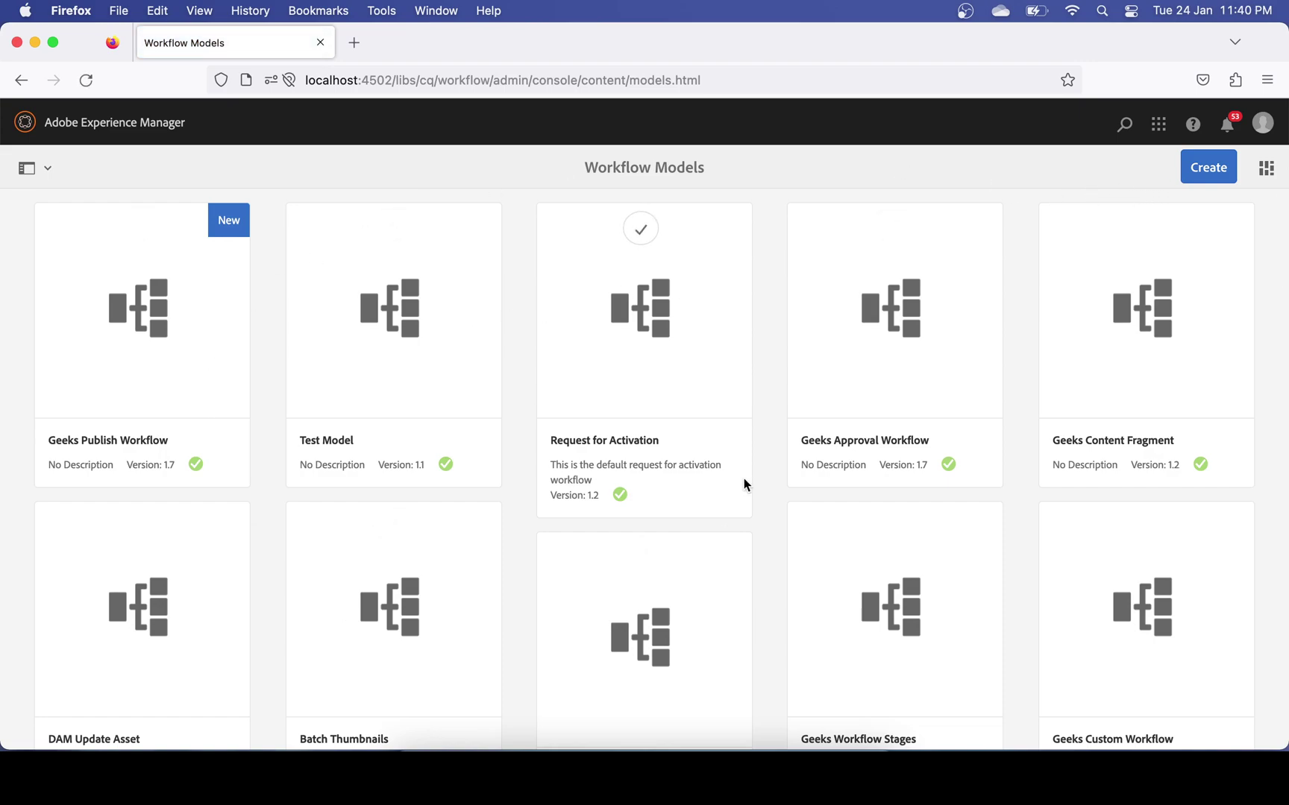
pyautogui.click(1211, 167)
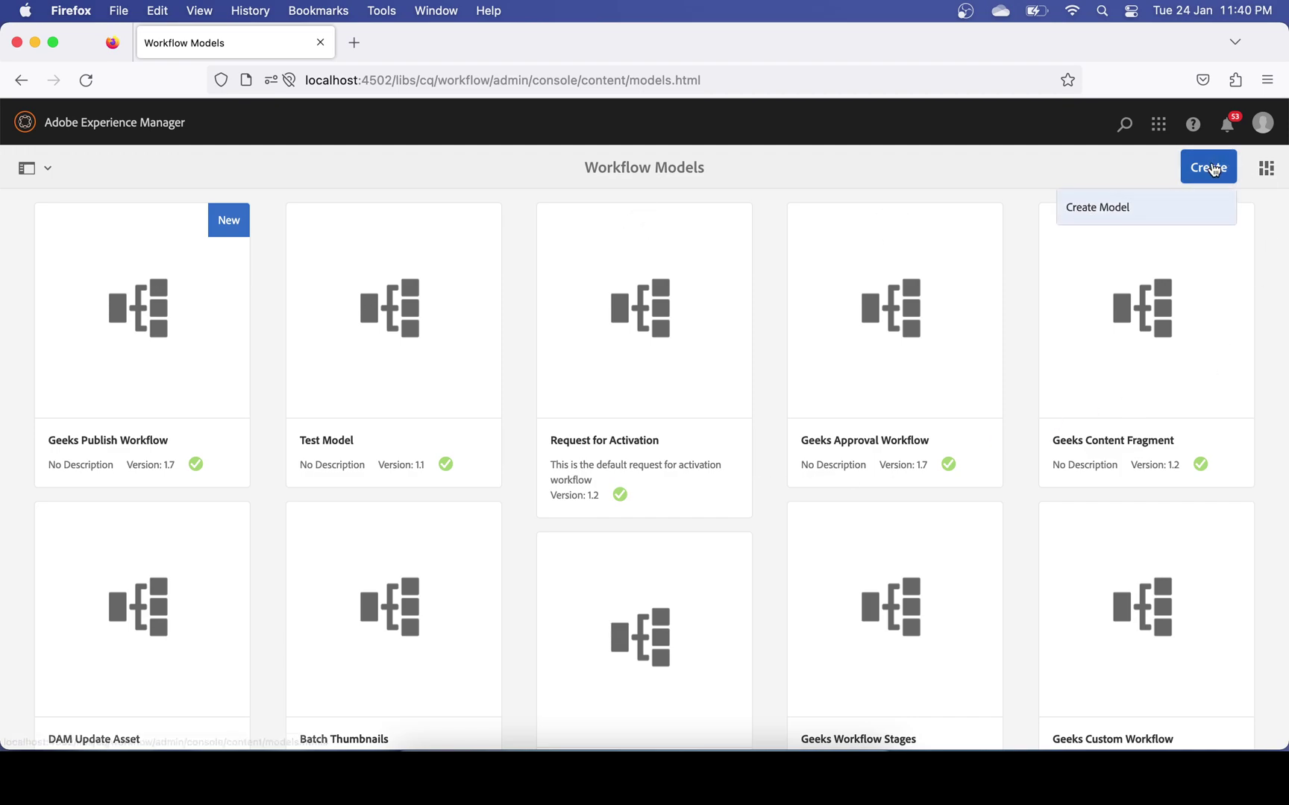
pyautogui.click(1130, 218)
pyautogui.write('Demo Model')
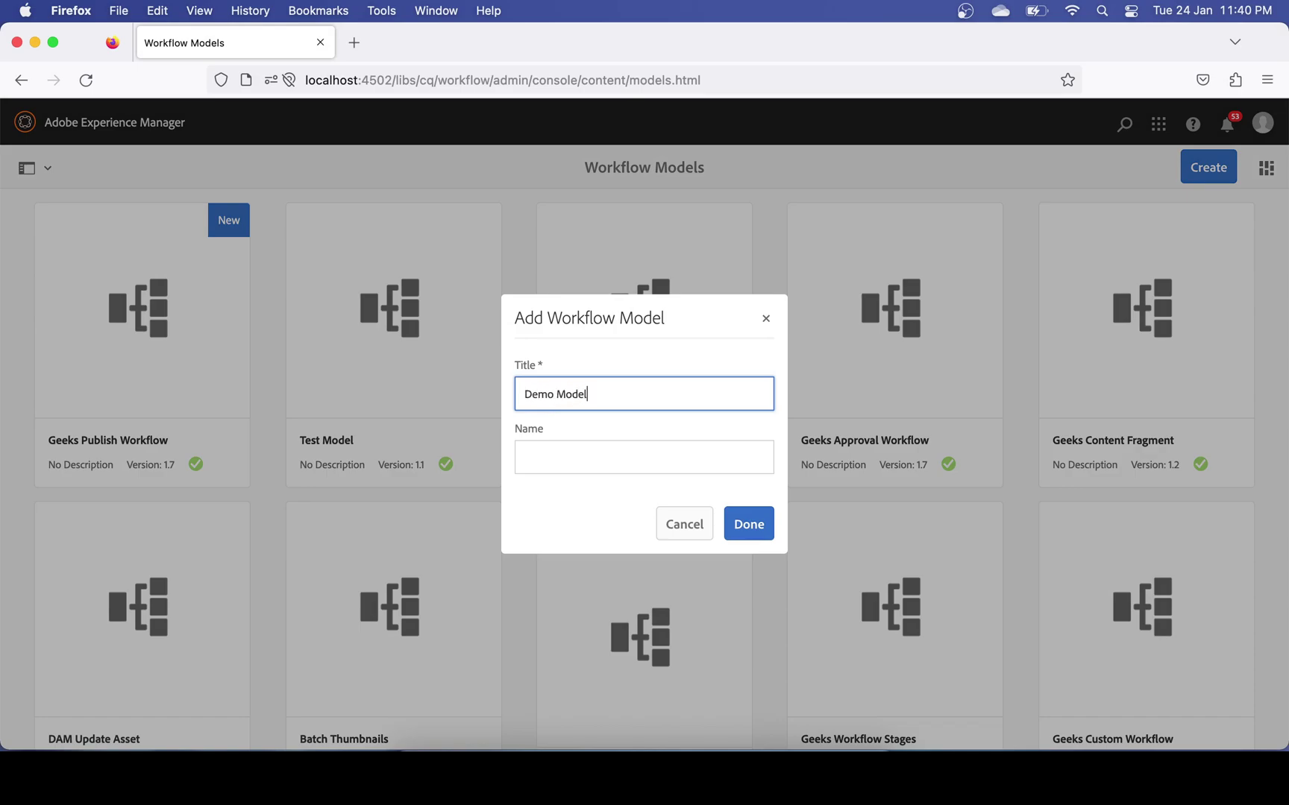
pyautogui.click(757, 524)
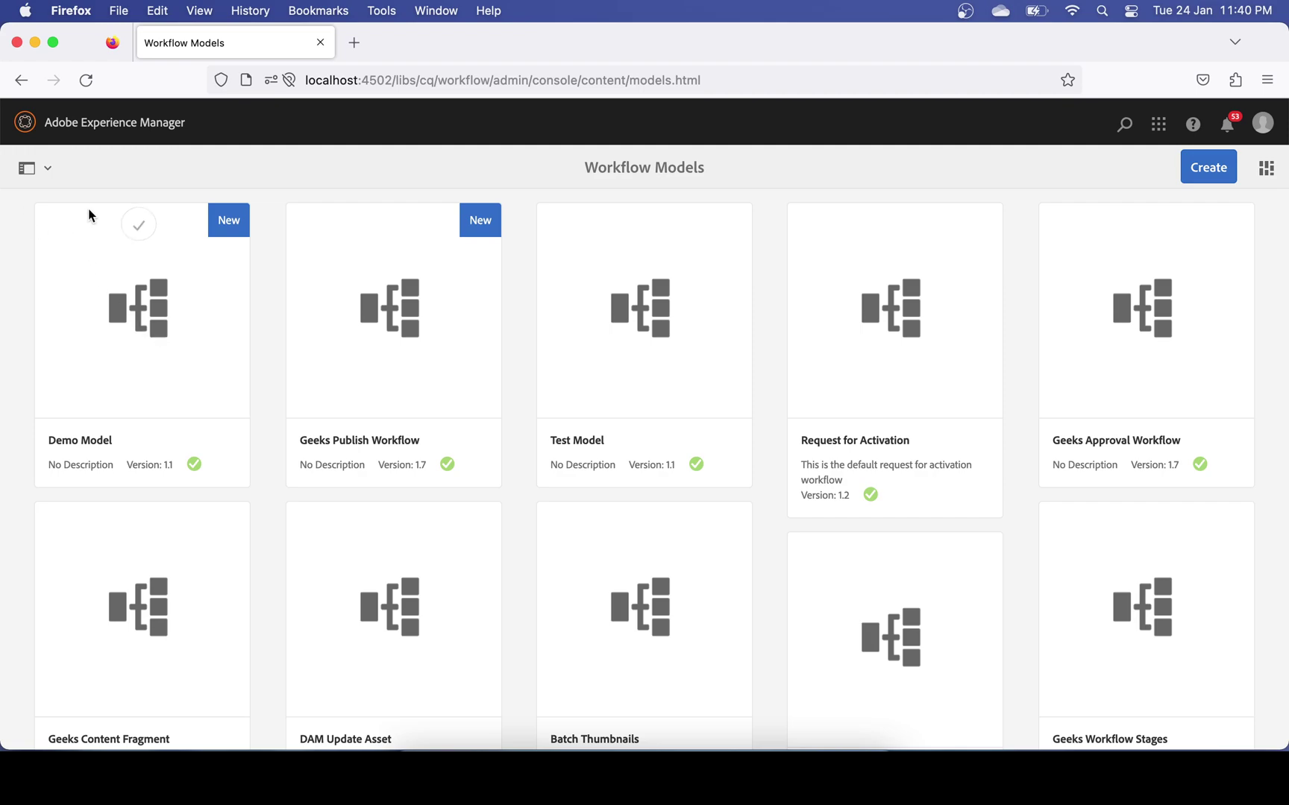
pyautogui.click(137, 225)
# Open Demo Model in the model editor and delete its default Step 1
pyautogui.click(47, 121)
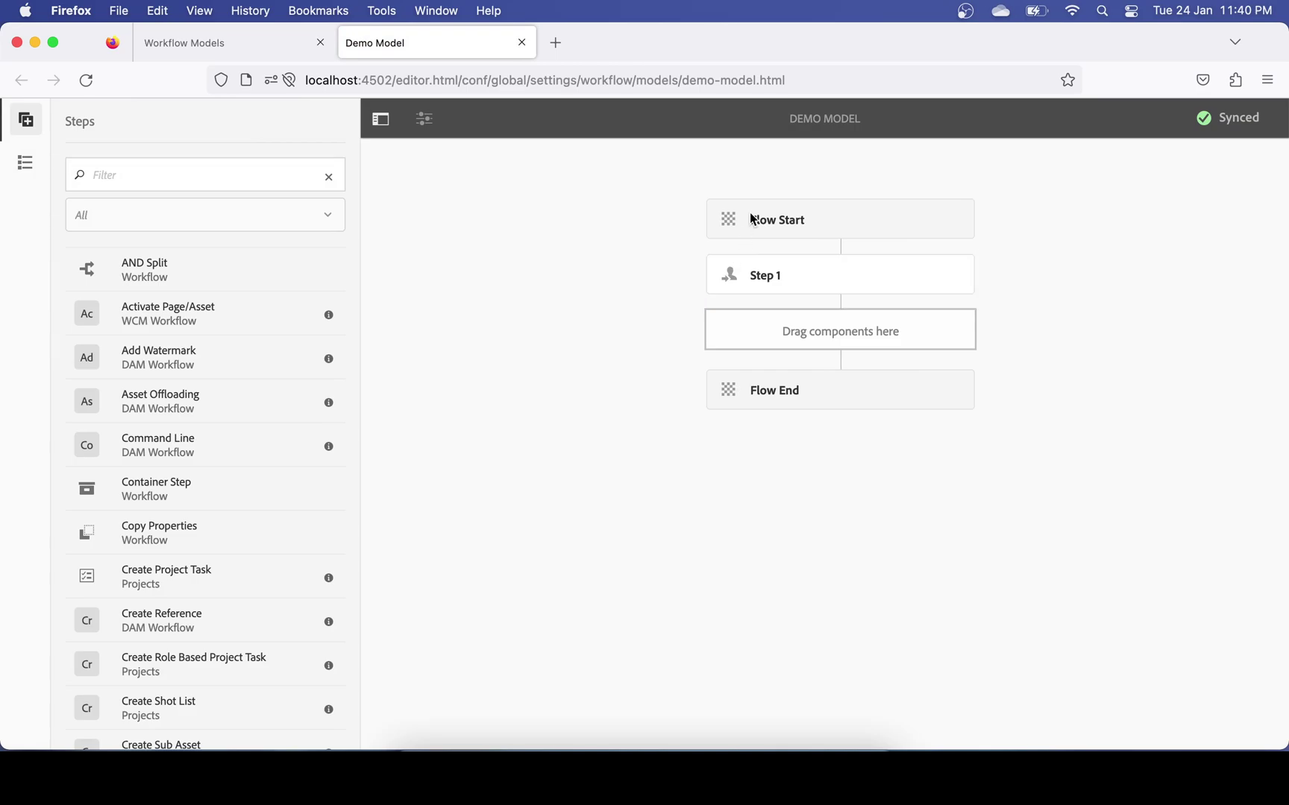
pyautogui.rightClick(803, 291)
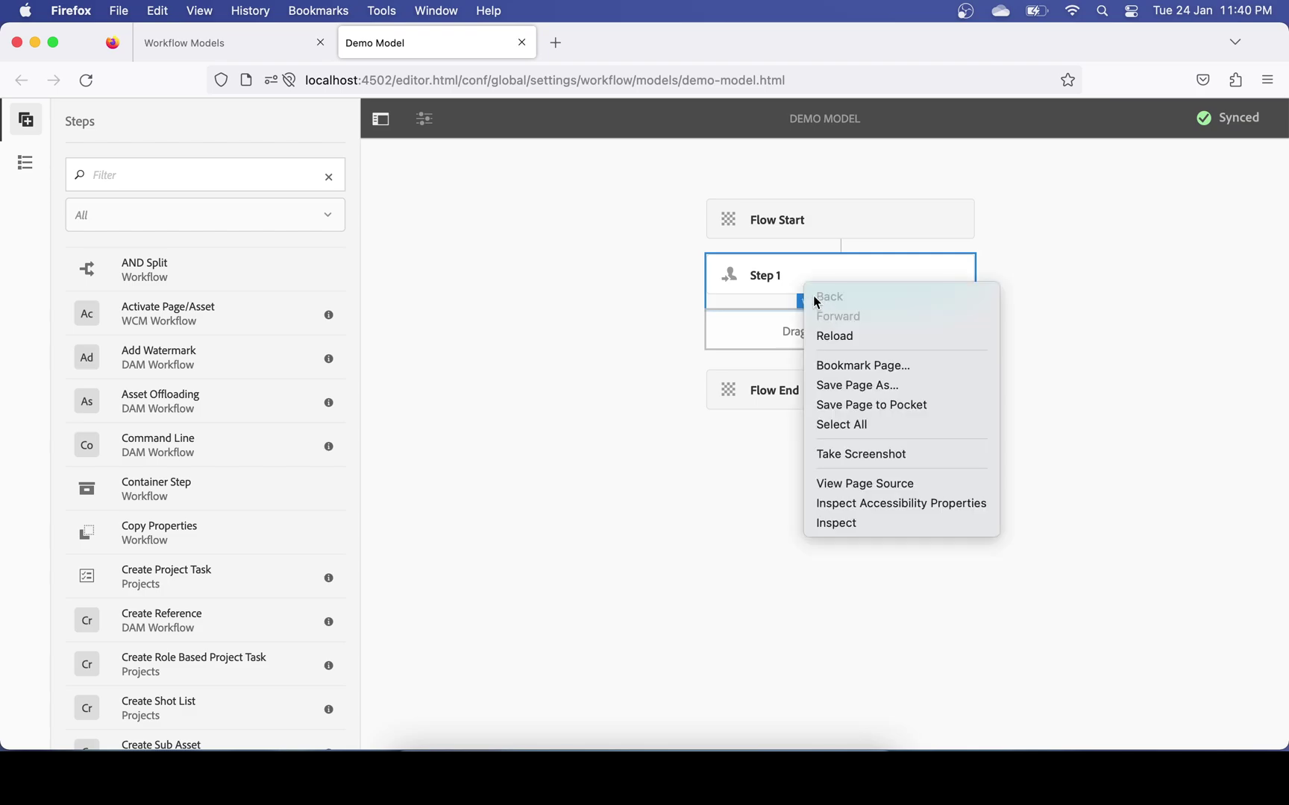
pyautogui.click(771, 287)
pyautogui.click(771, 287)
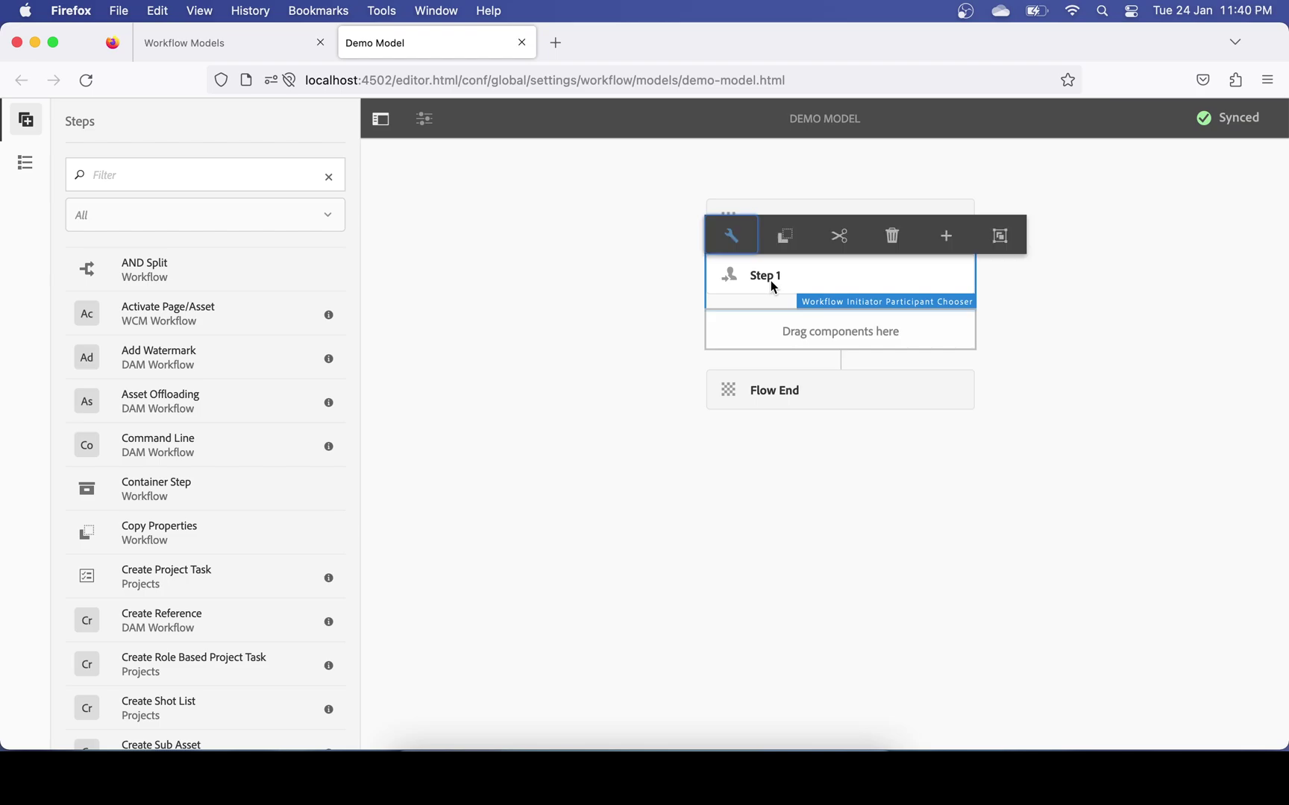
pyautogui.click(892, 235)
pyautogui.click(742, 470)
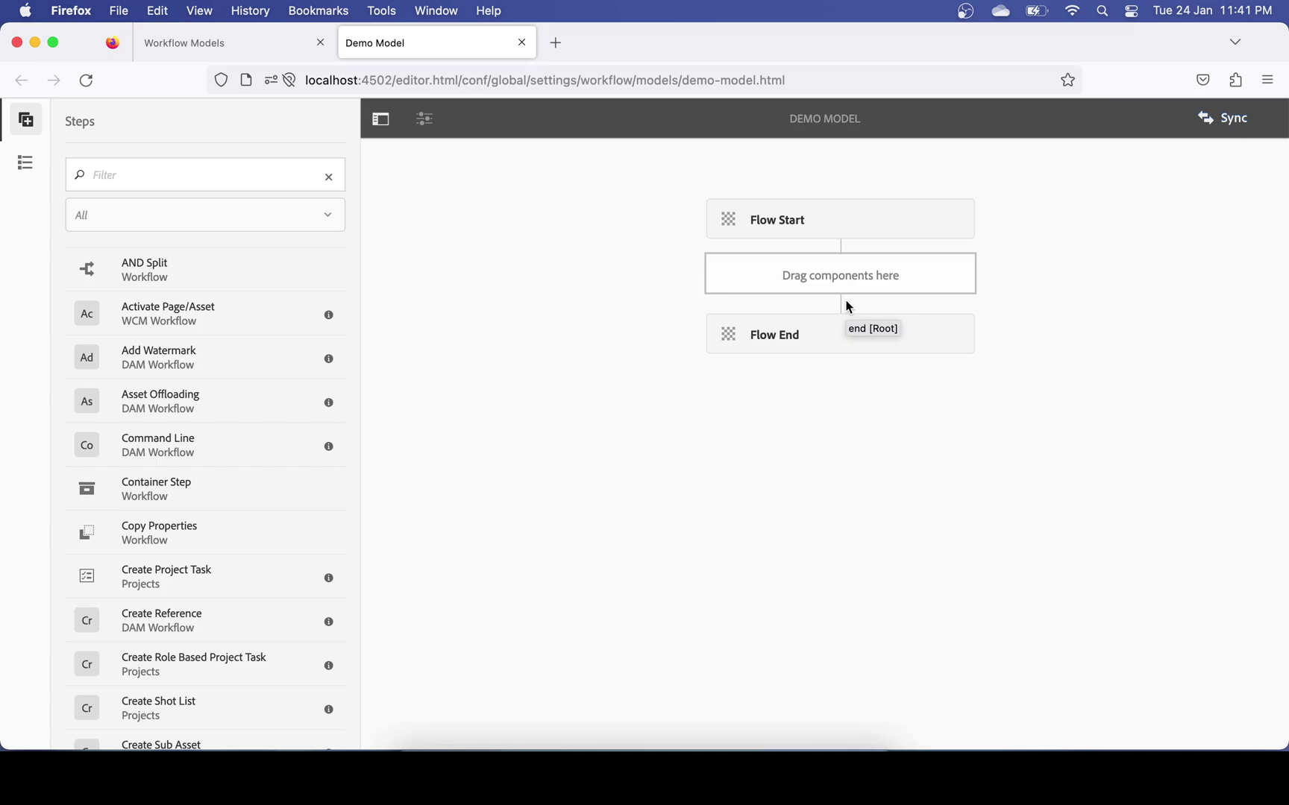
pyautogui.click(185, 169)
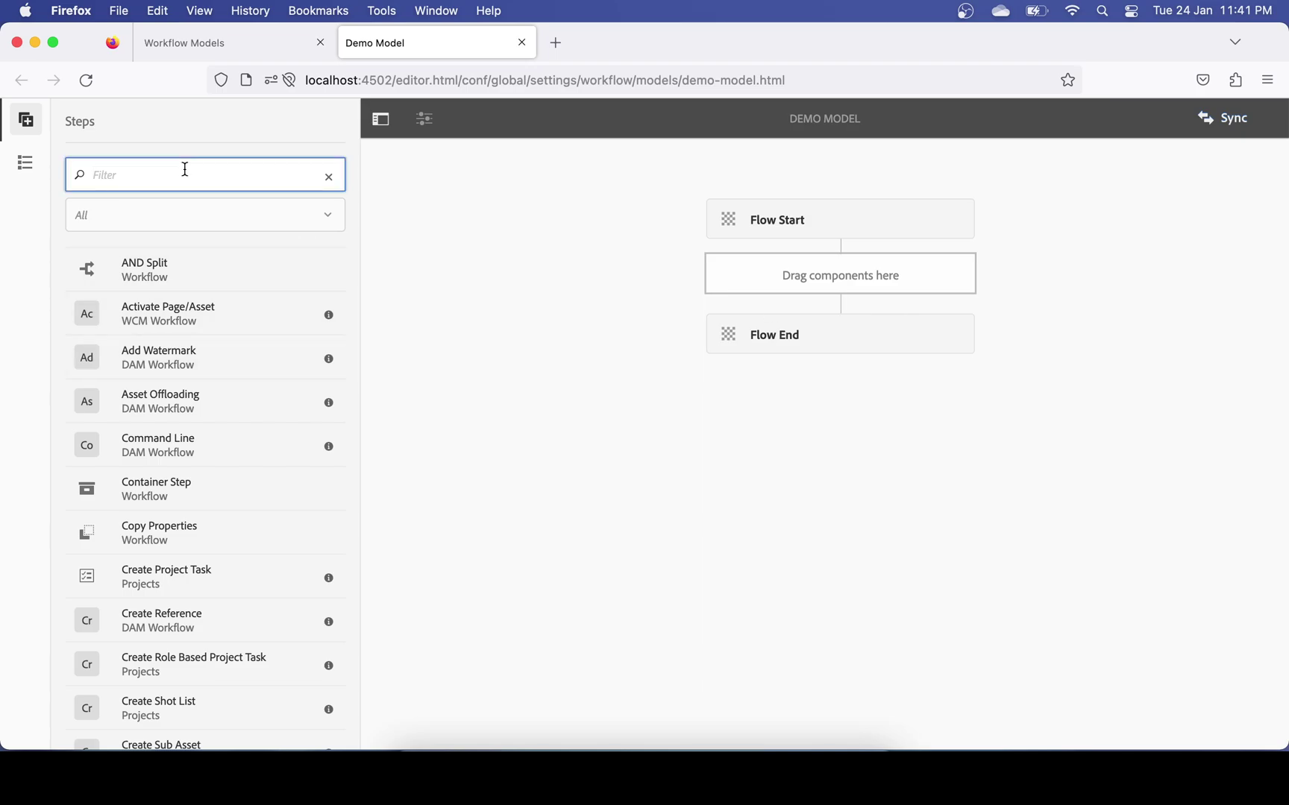
# Search steps for 'version' and drop Create Version between Flow Start and Flow End, leaving its settings unchanged
pyautogui.write('version')
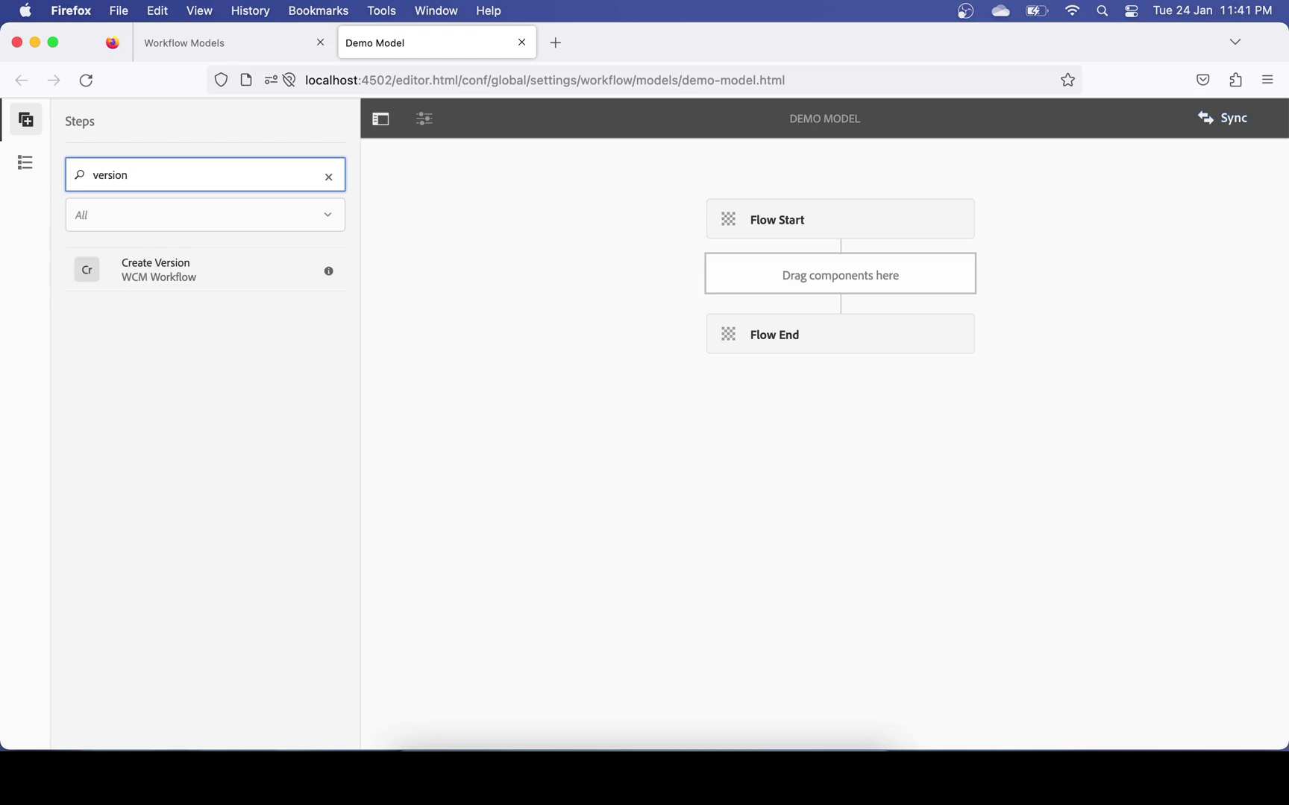
pyautogui.moveTo(135, 267); pyautogui.dragTo(836, 280)
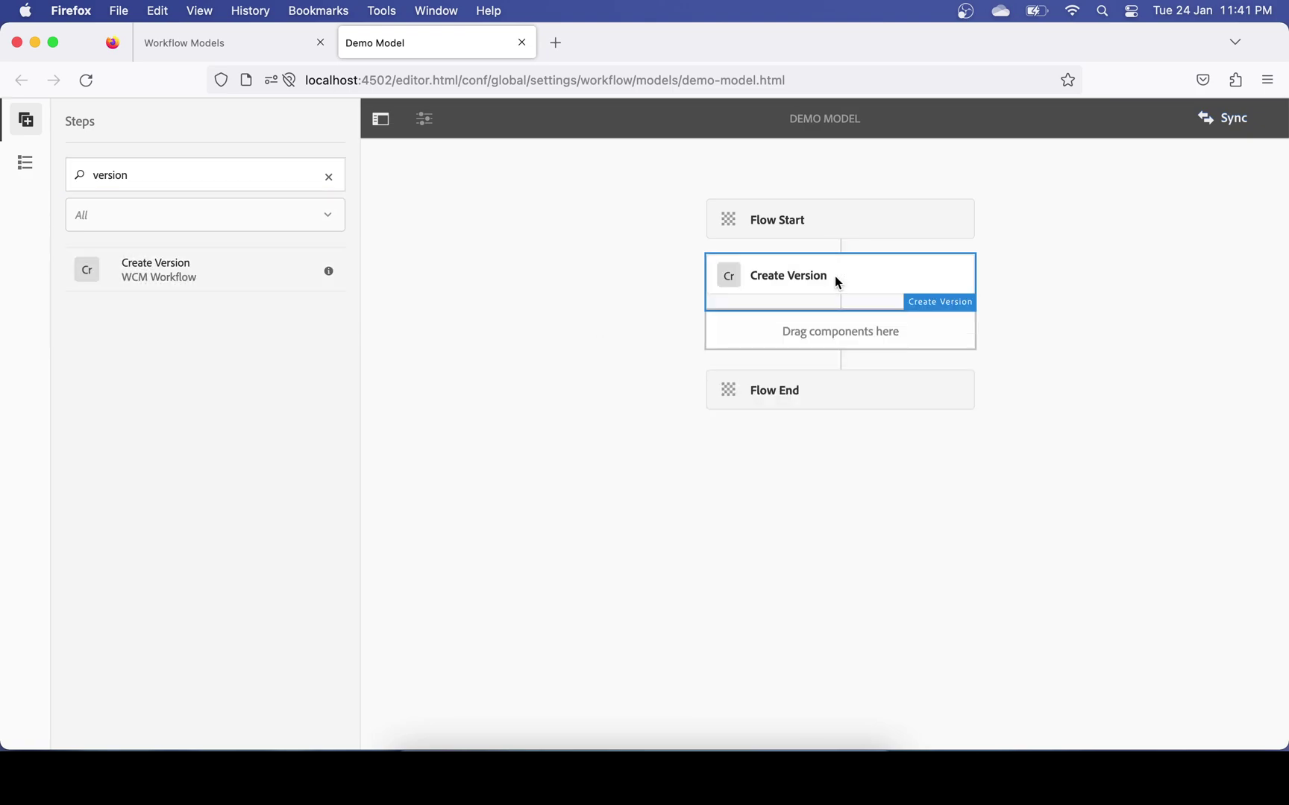
pyautogui.click(834, 278)
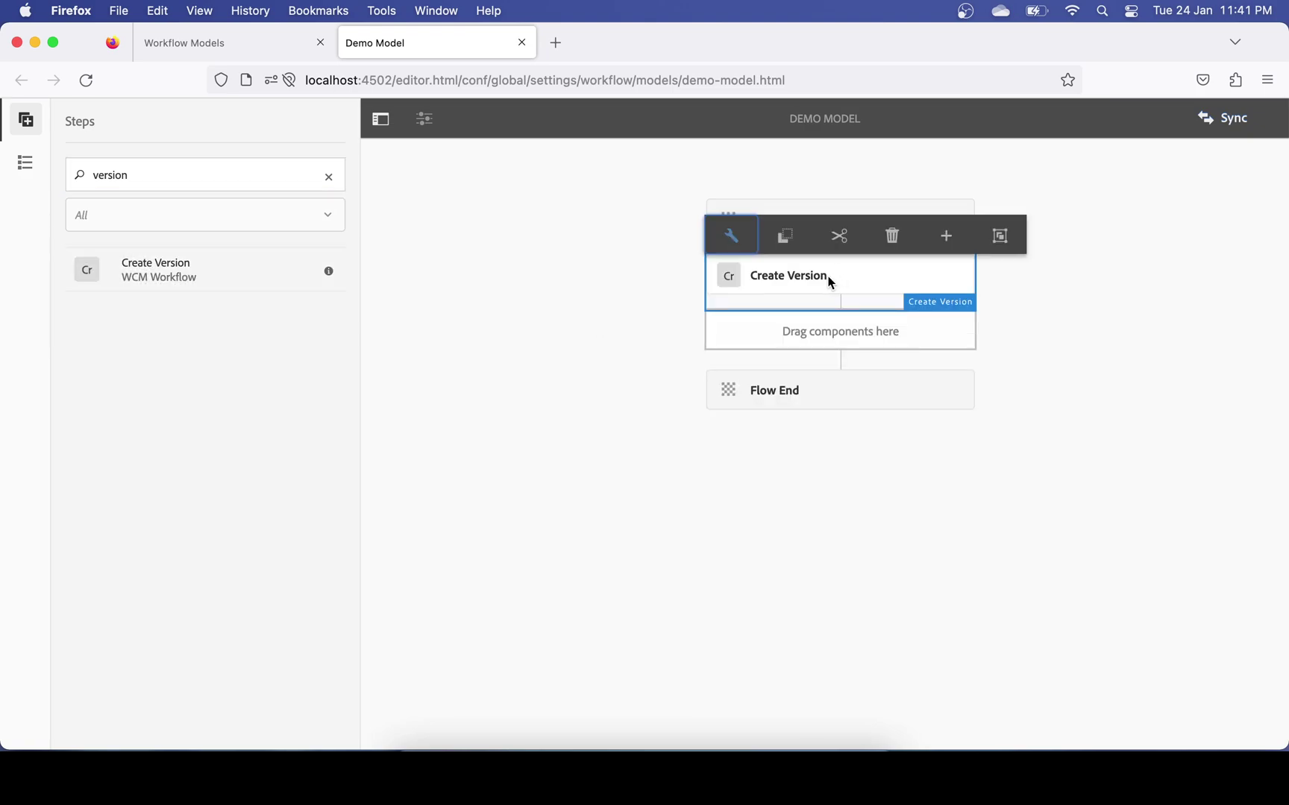
pyautogui.click(745, 249)
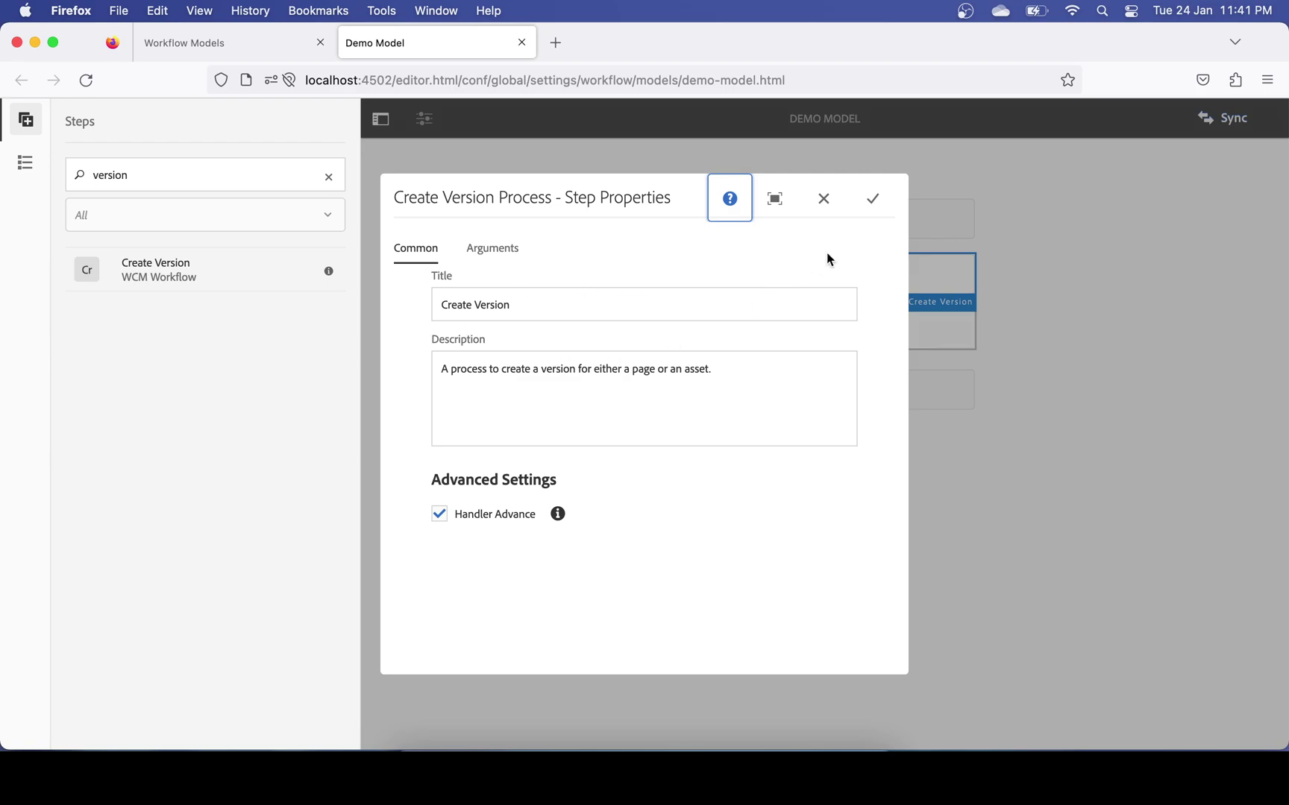
pyautogui.click(823, 200)
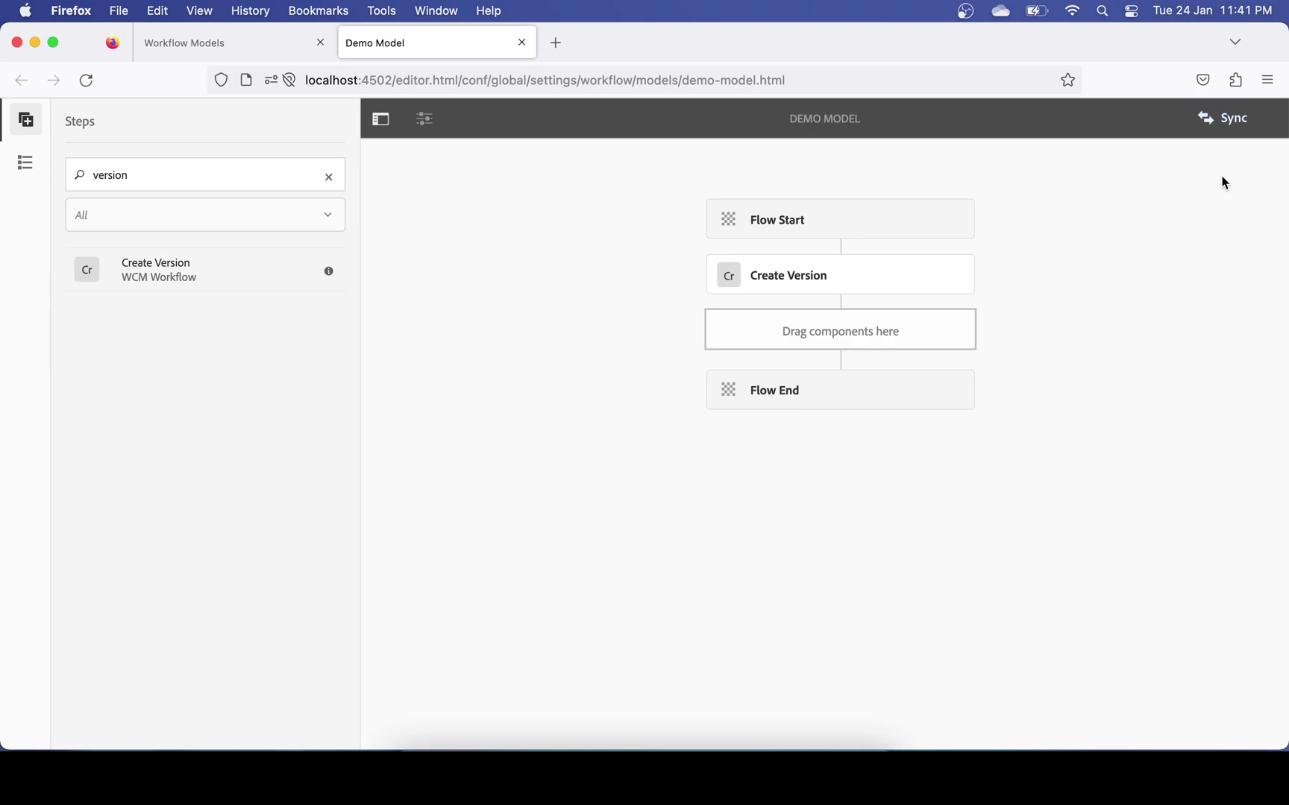
# Sync Demo Model's runtime version and hide the steps panel
pyautogui.click(1221, 125)
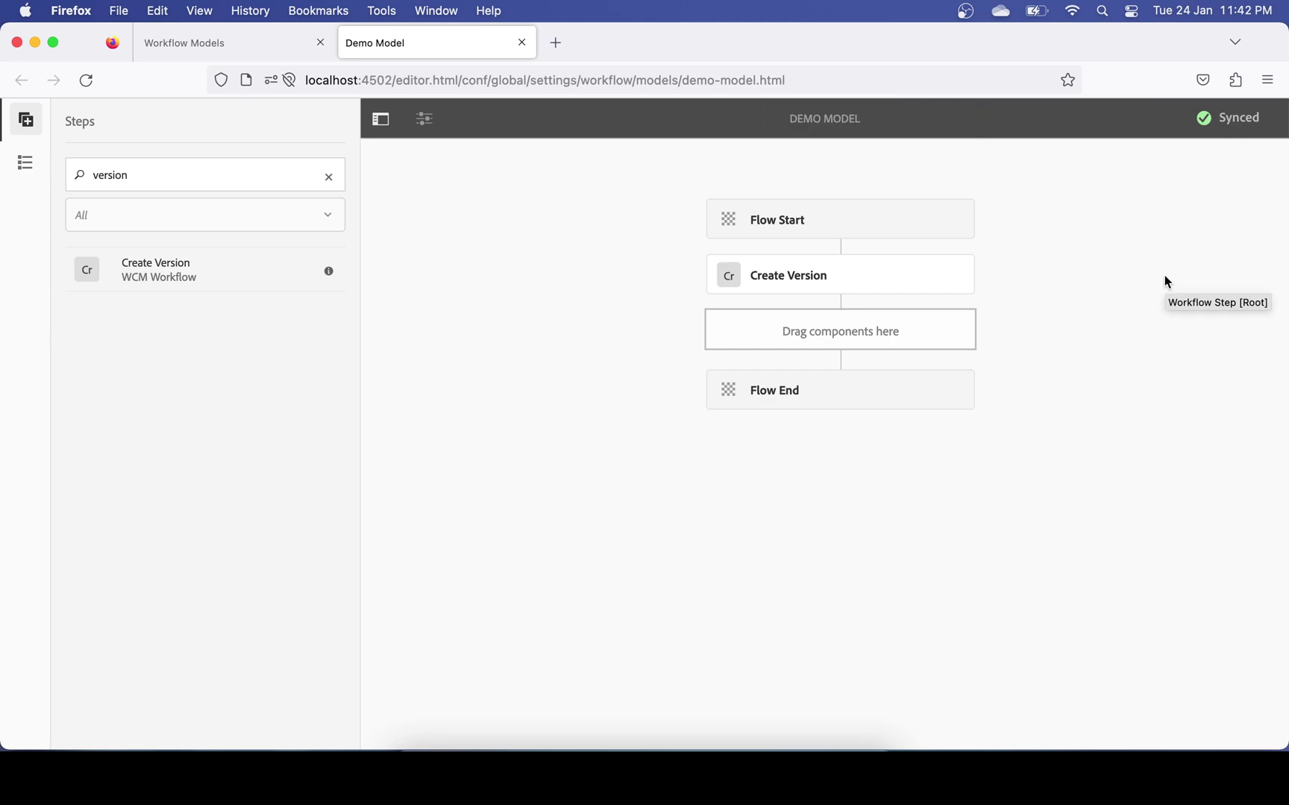
pyautogui.click(381, 119)
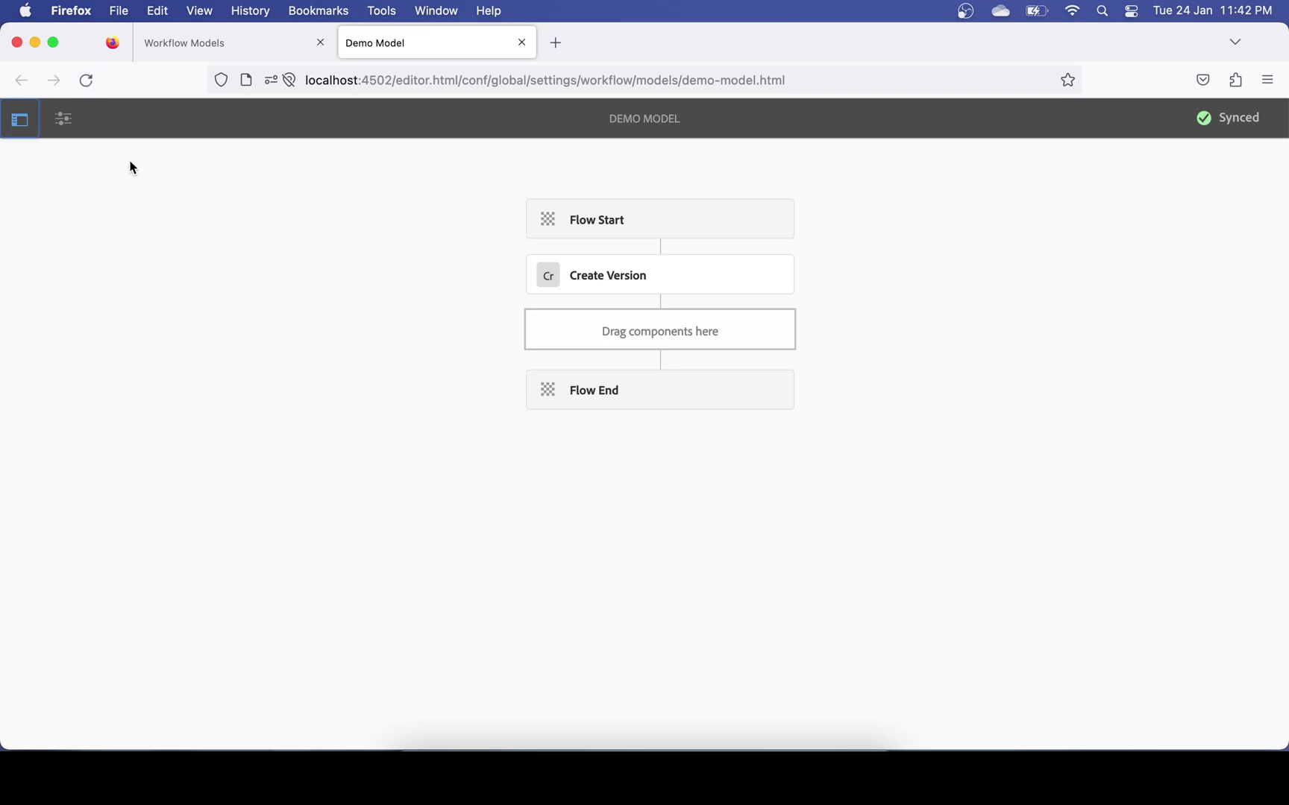
pyautogui.click(63, 118)
# Navigate back to Tools > Workflow and open the Workflow Launchers list to create a launcher
pyautogui.click(235, 38)
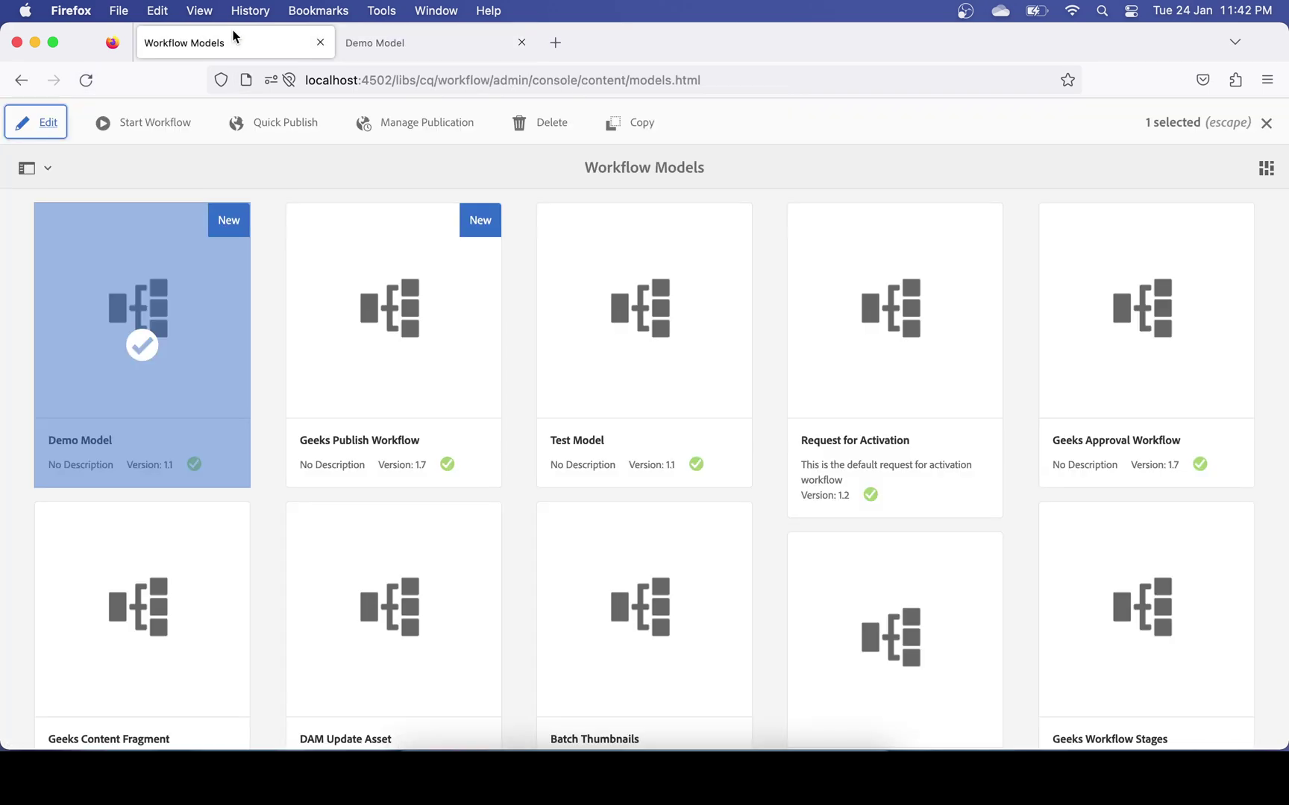
pyautogui.click(20, 81)
pyautogui.click(58, 124)
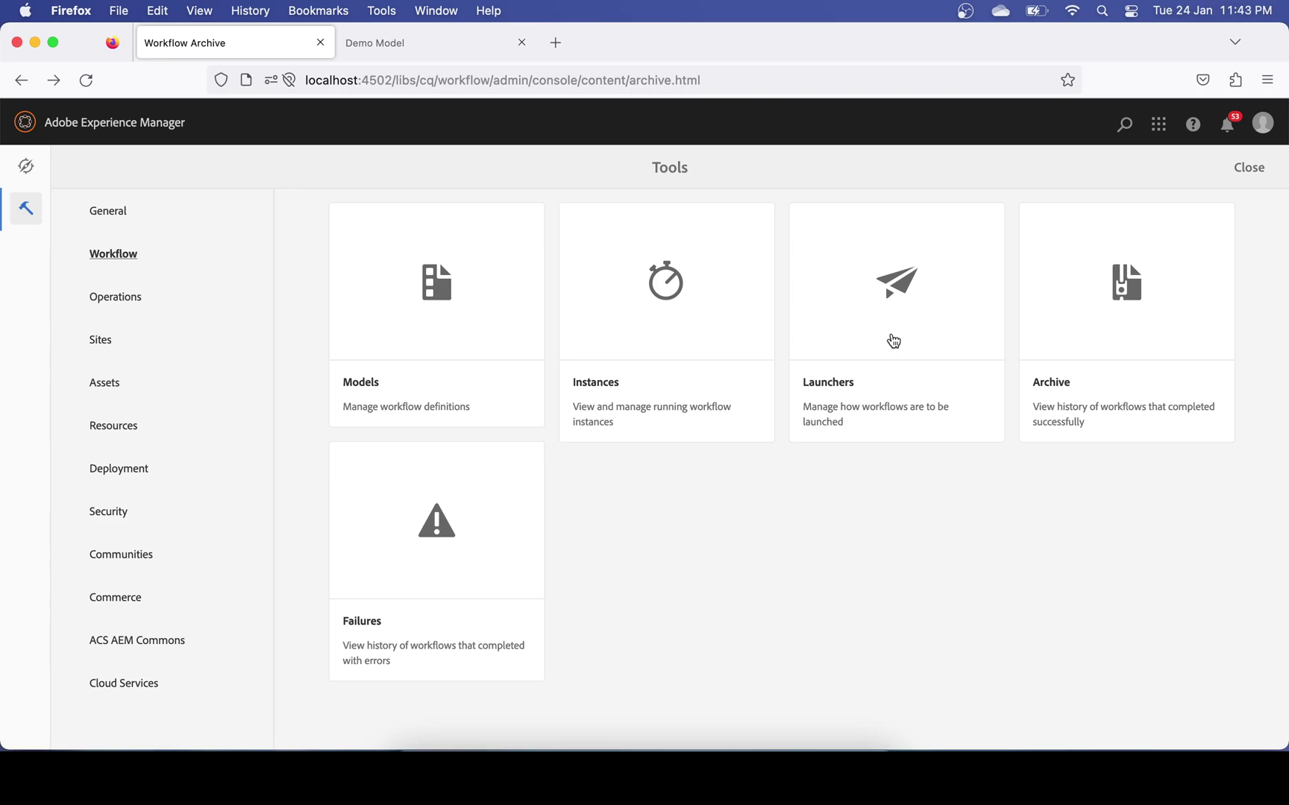
pyautogui.click(406, 33)
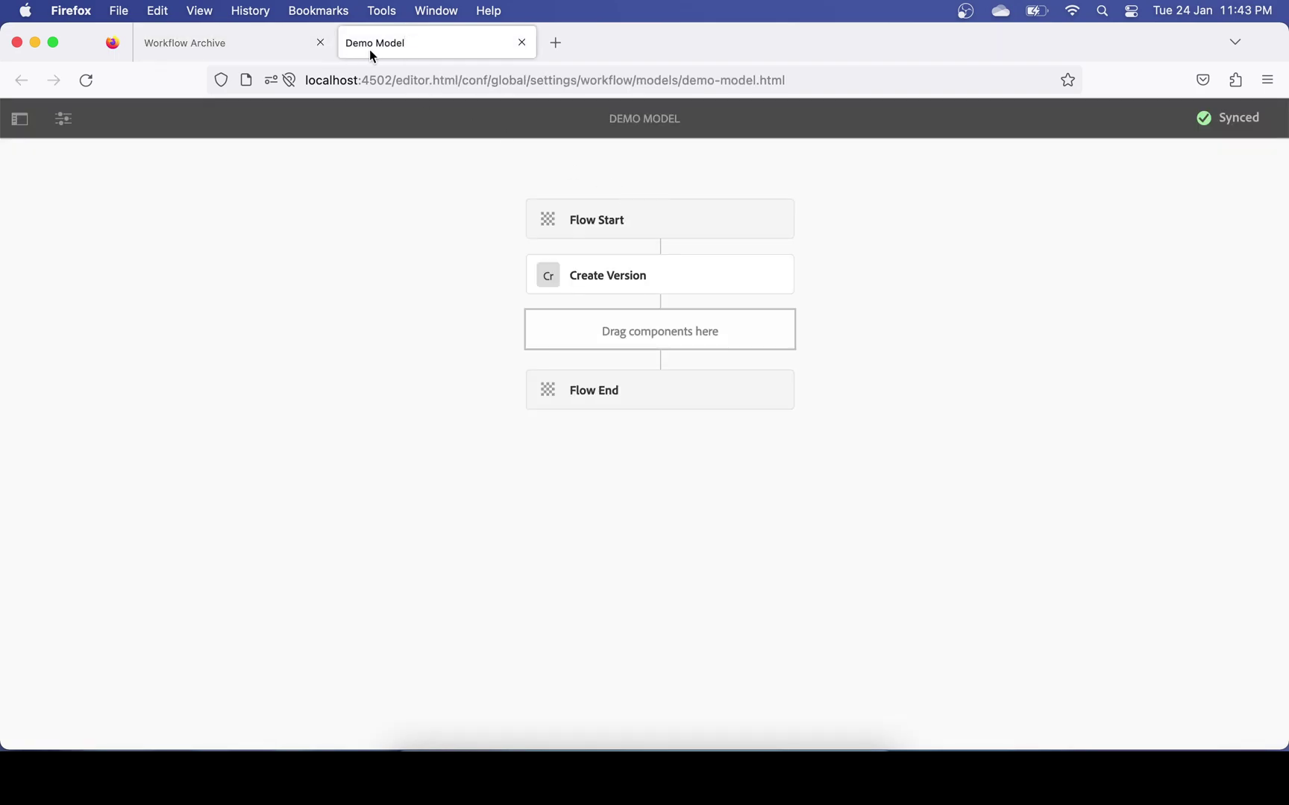
pyautogui.click(176, 47)
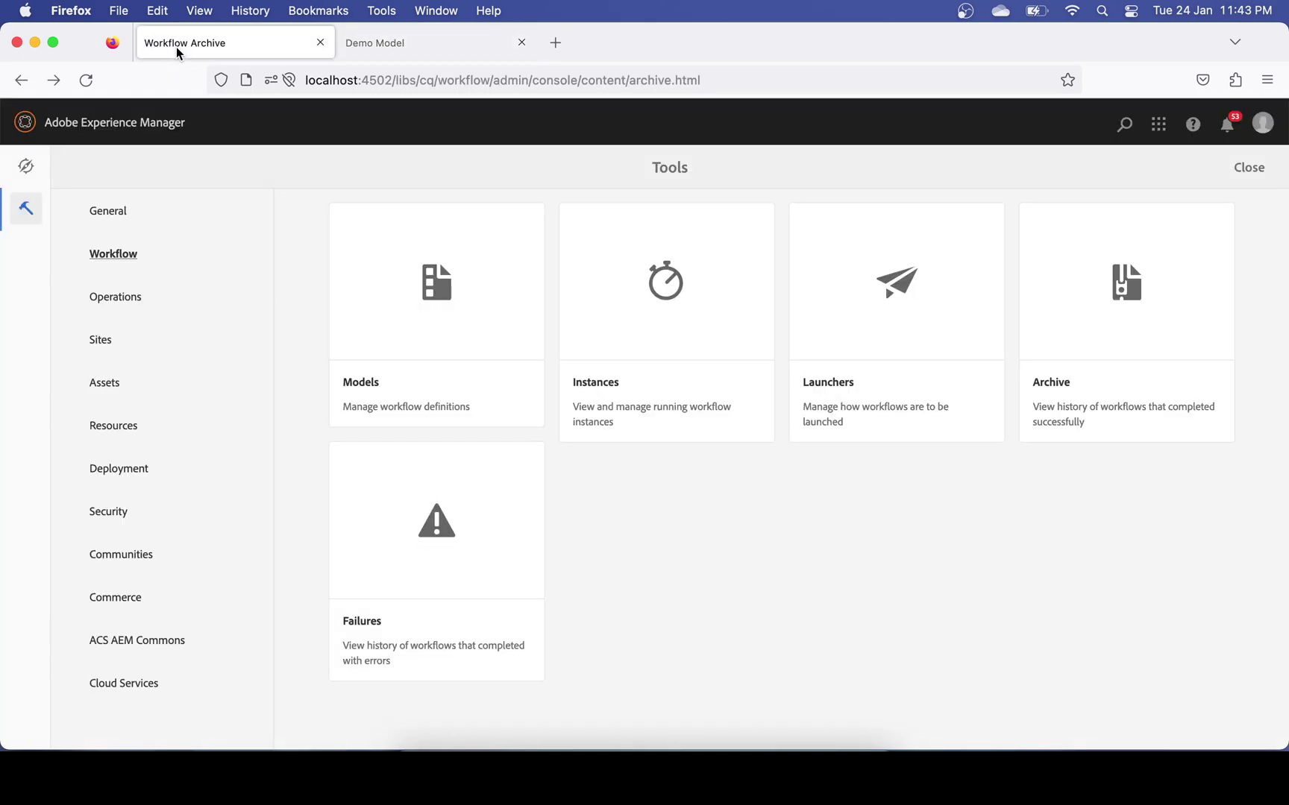
pyautogui.click(892, 346)
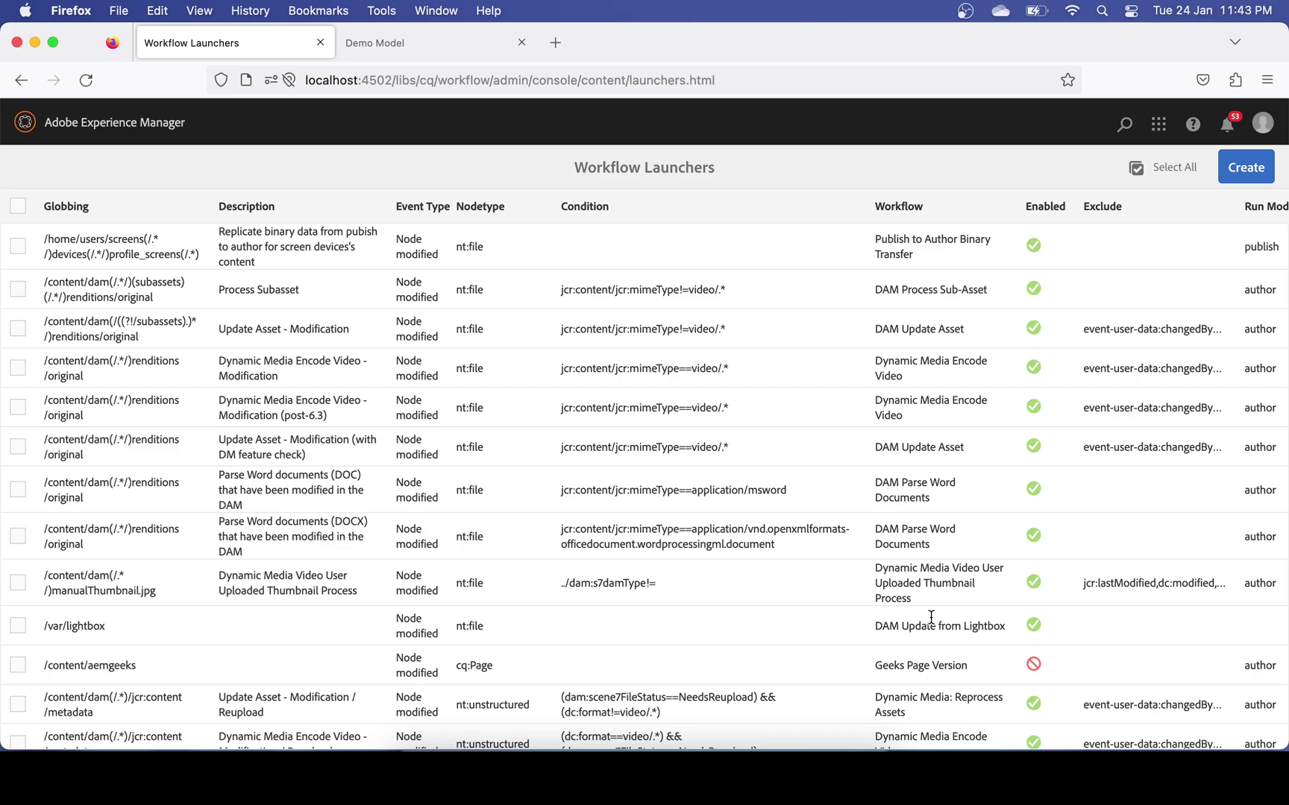
pyautogui.click(1246, 168)
# Start a new workflow launcher with Event Type set to Modified
pyautogui.click(1169, 223)
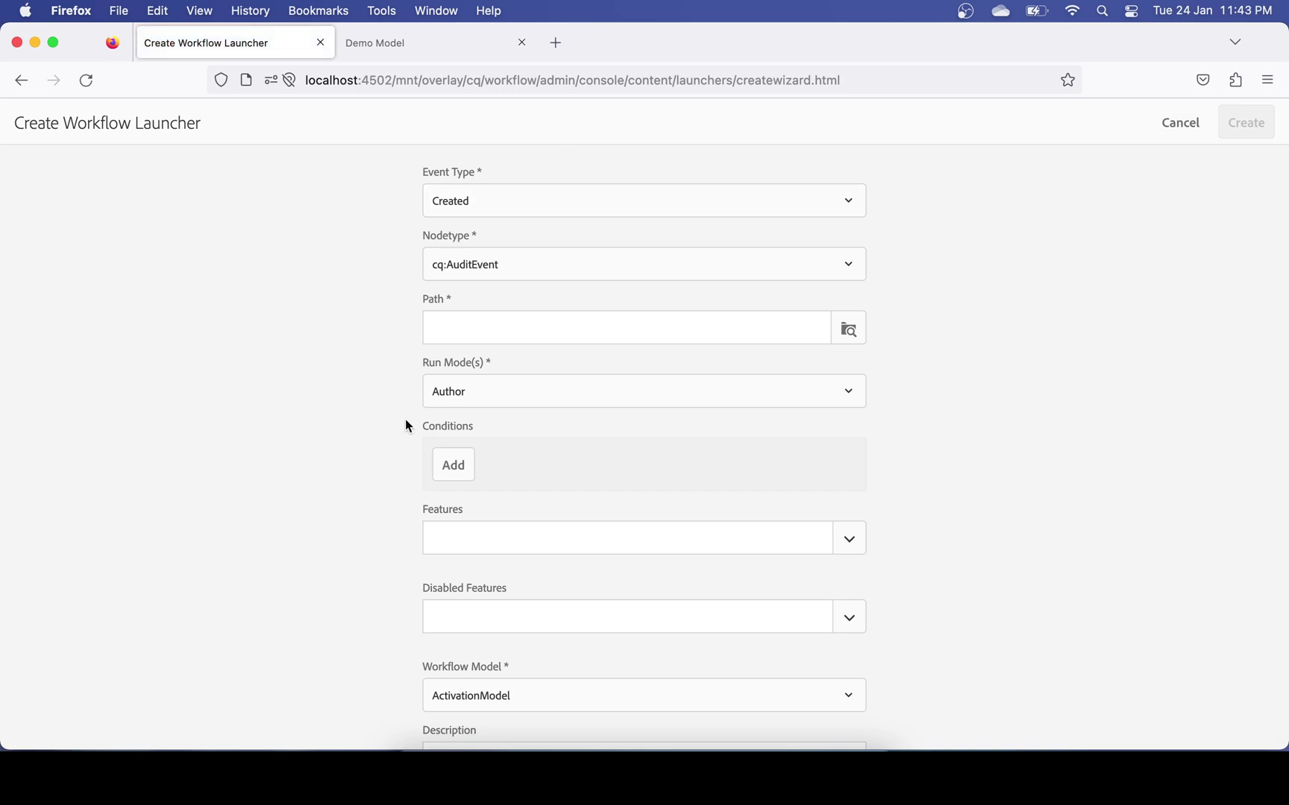
pyautogui.click(576, 207)
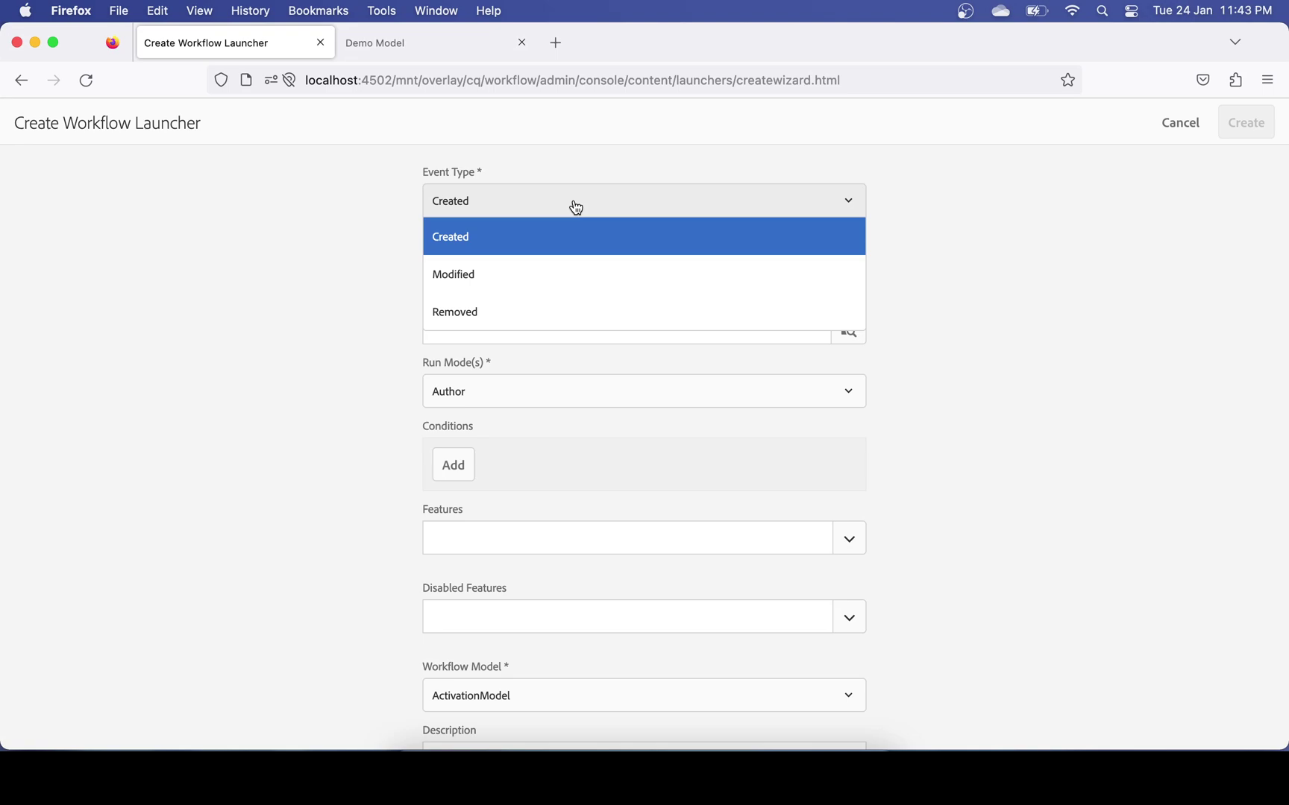
pyautogui.click(531, 272)
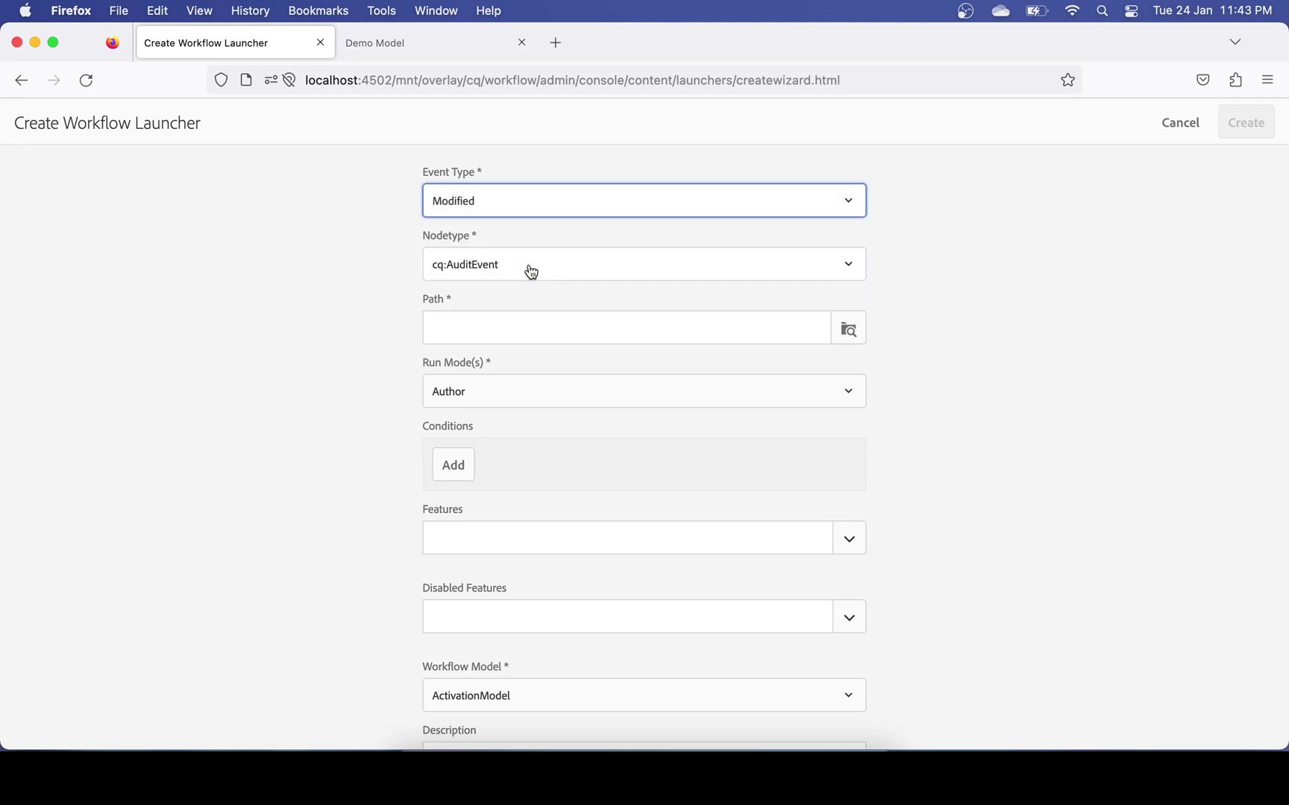
# Browse the node types available in the Nodetype dropdown, leaving it at cq:AuditEvent
pyautogui.click(832, 271)
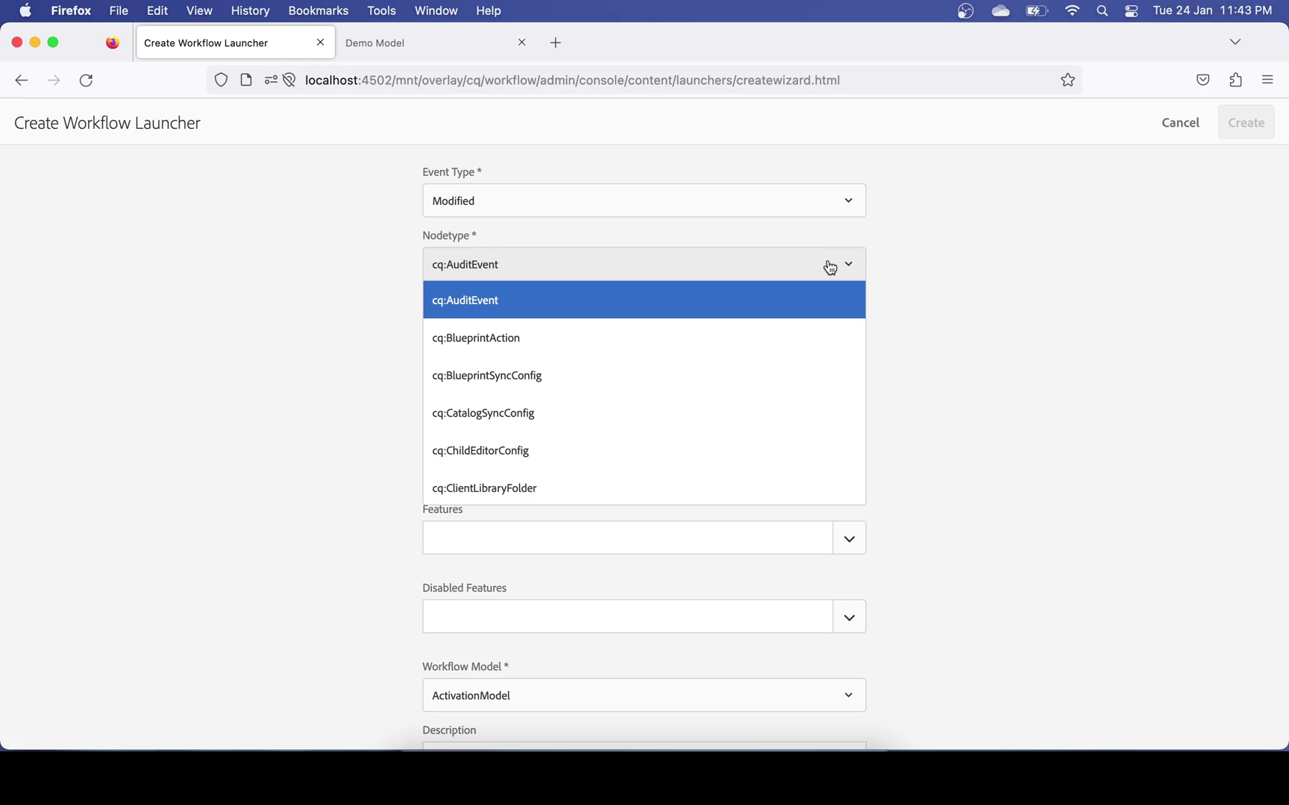
pyautogui.scroll(-6, 664, 376)
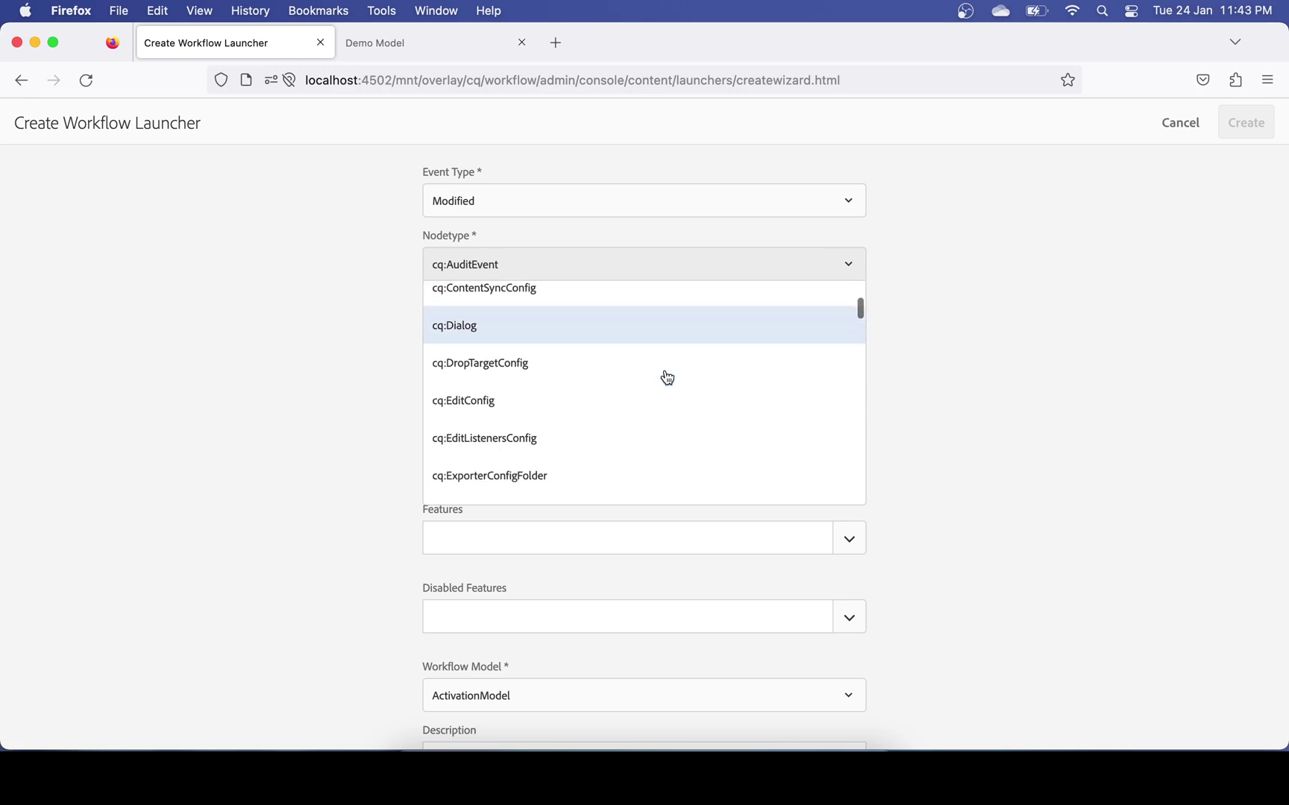
pyautogui.scroll(-10, 667, 378)
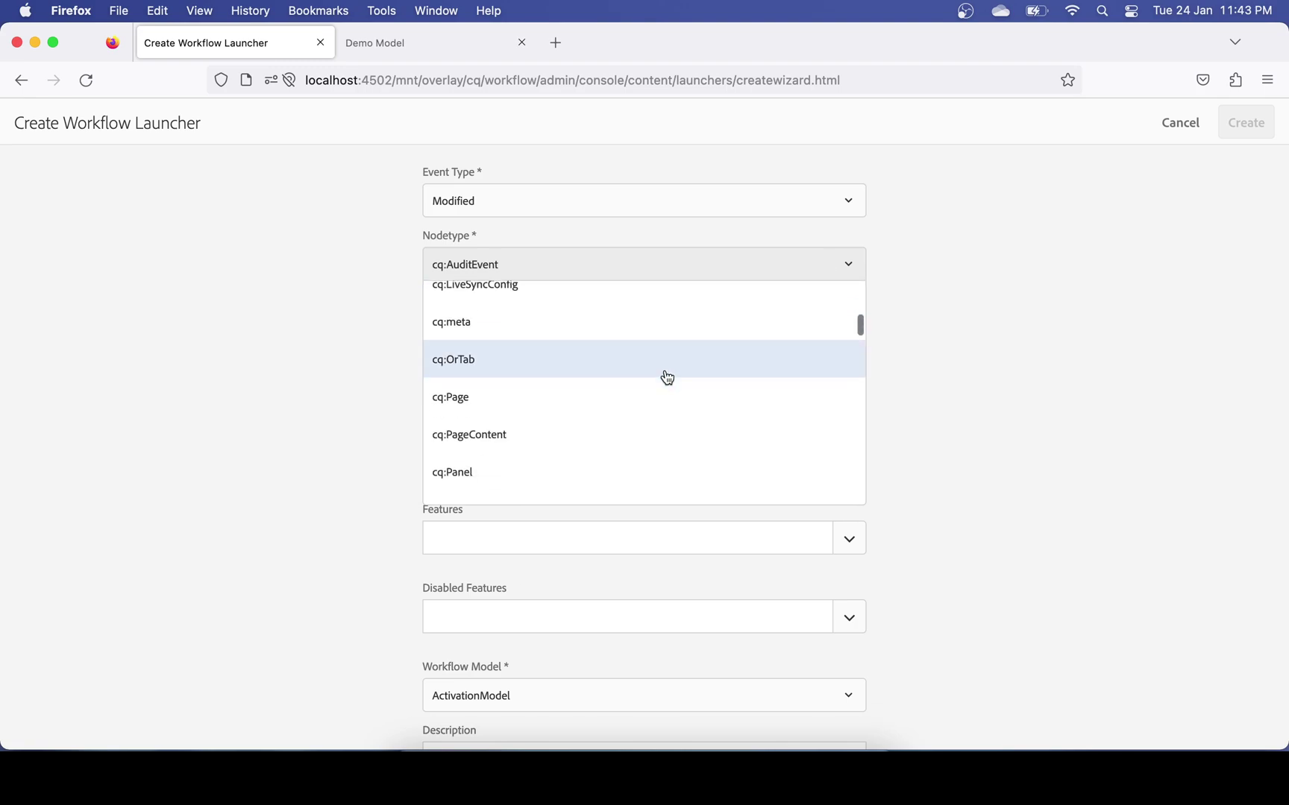
pyautogui.scroll(2, 664, 377)
pyautogui.scroll(1, 477, 348)
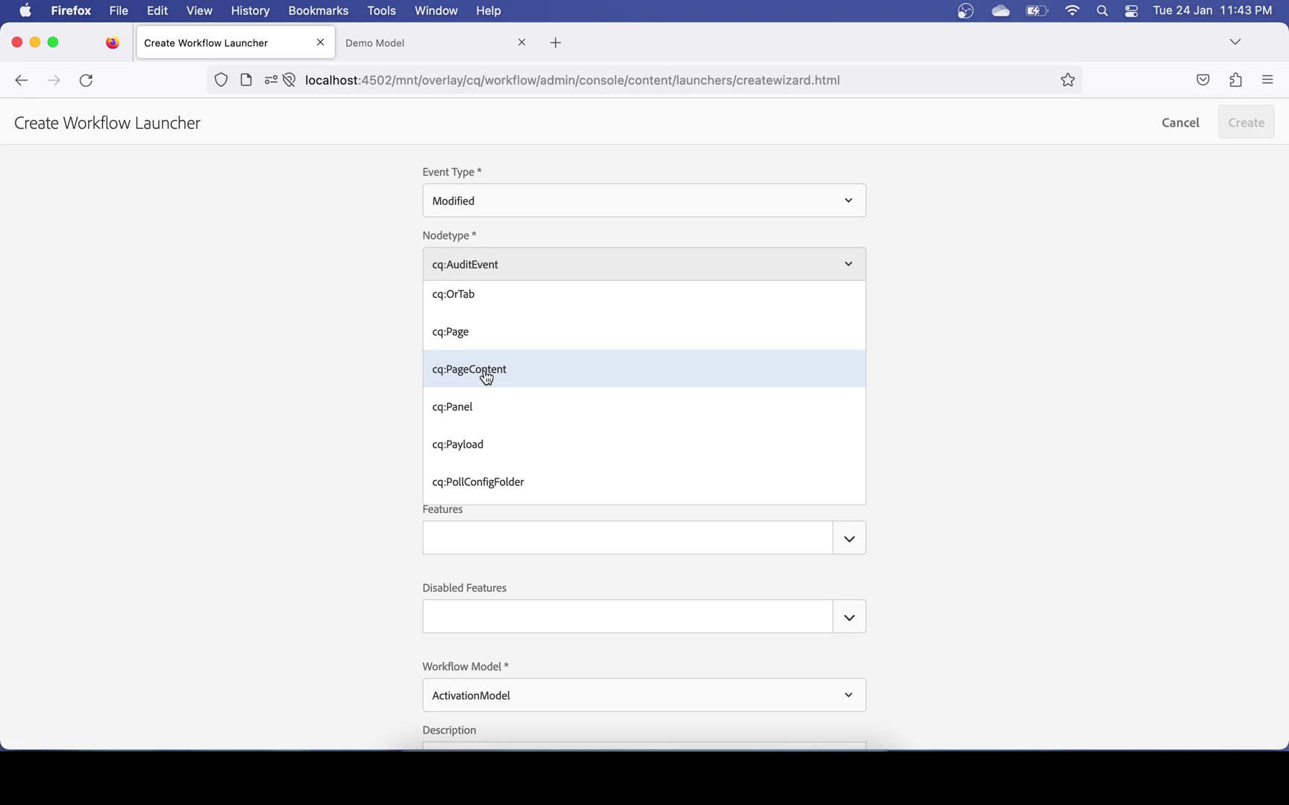
pyautogui.click(556, 40)
# Load CRXDE Lite at localhost:4502/crx/de in a new tab
pyautogui.click(534, 80)
pyautogui.write('lo')
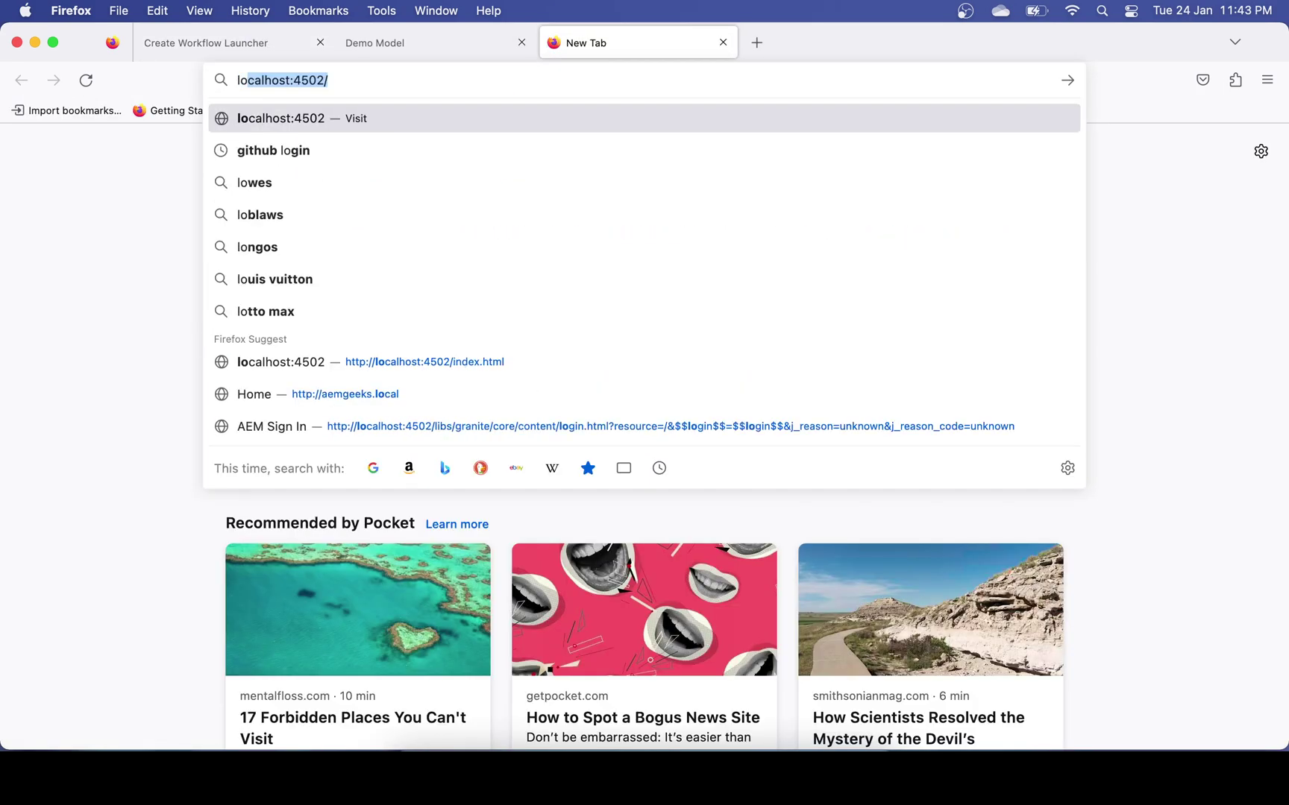
pyautogui.press('Right')
pyautogui.write('crx/')
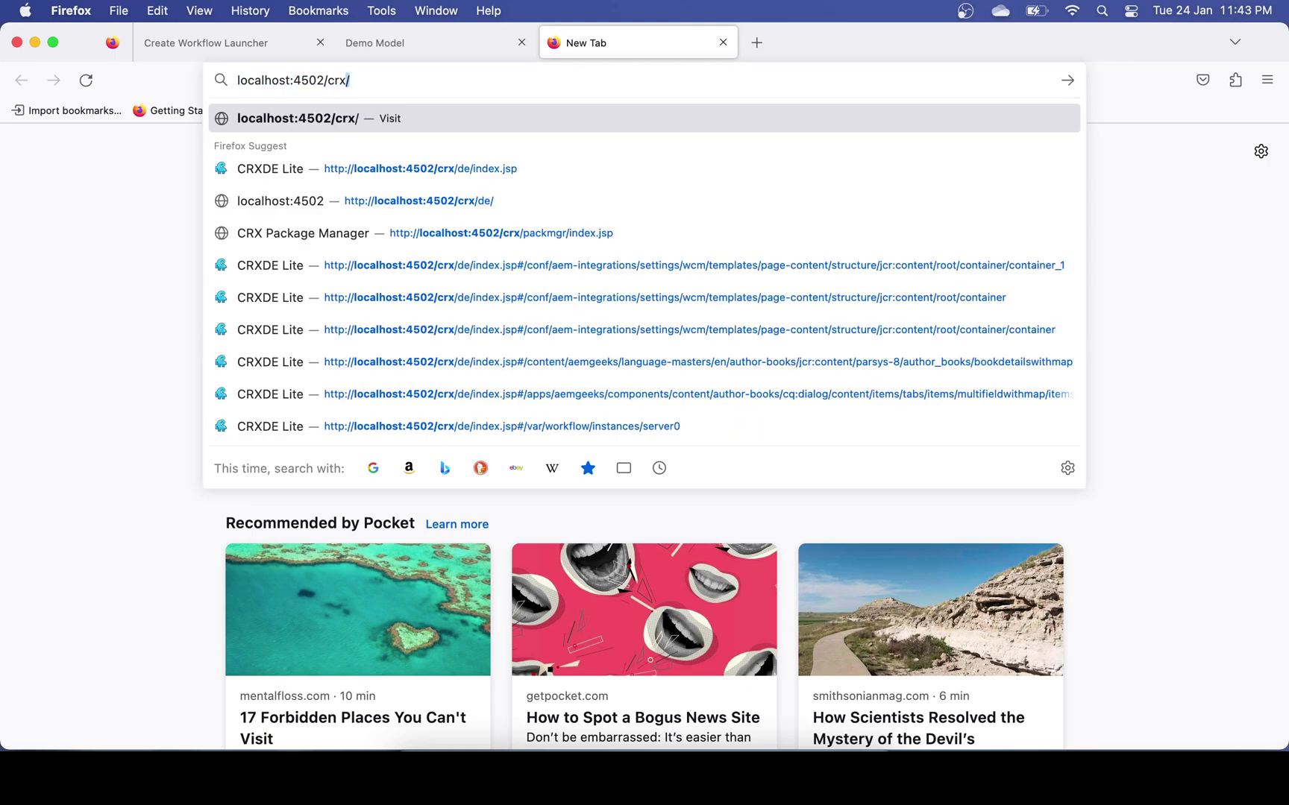
pyautogui.write('de/')
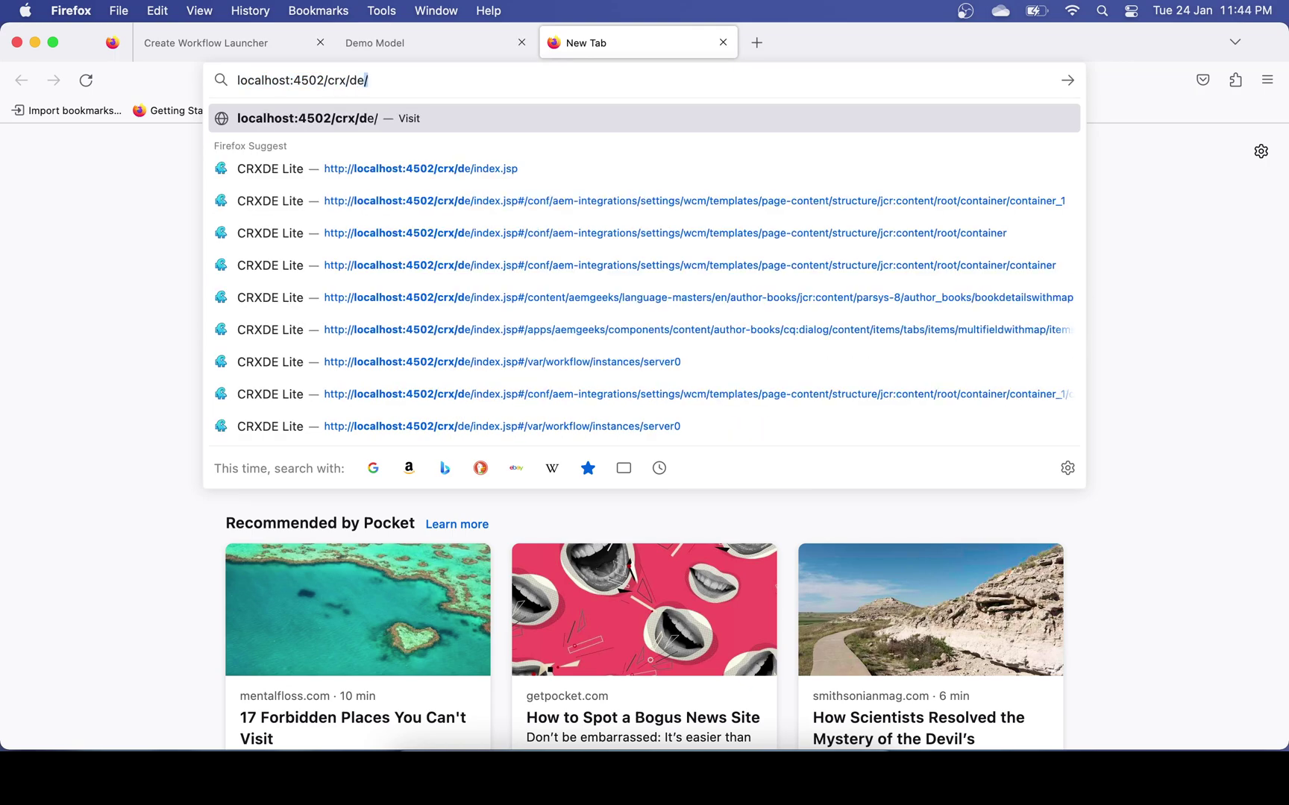
pyautogui.press('Return')
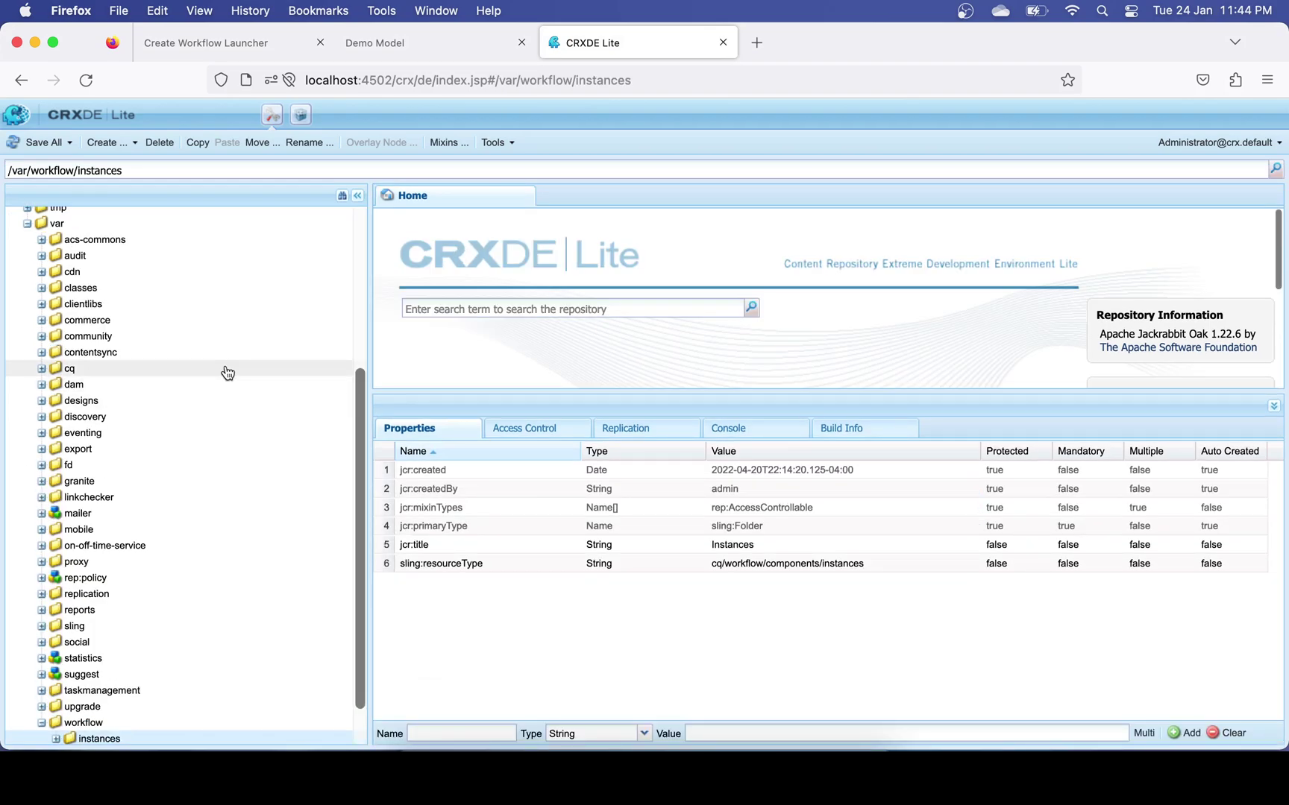
# Expand content > geekstutorials > jcr:content to see its cq:PageContent type, then return to the launcher form
pyautogui.scroll(5, 179, 369)
pyautogui.click(27, 457)
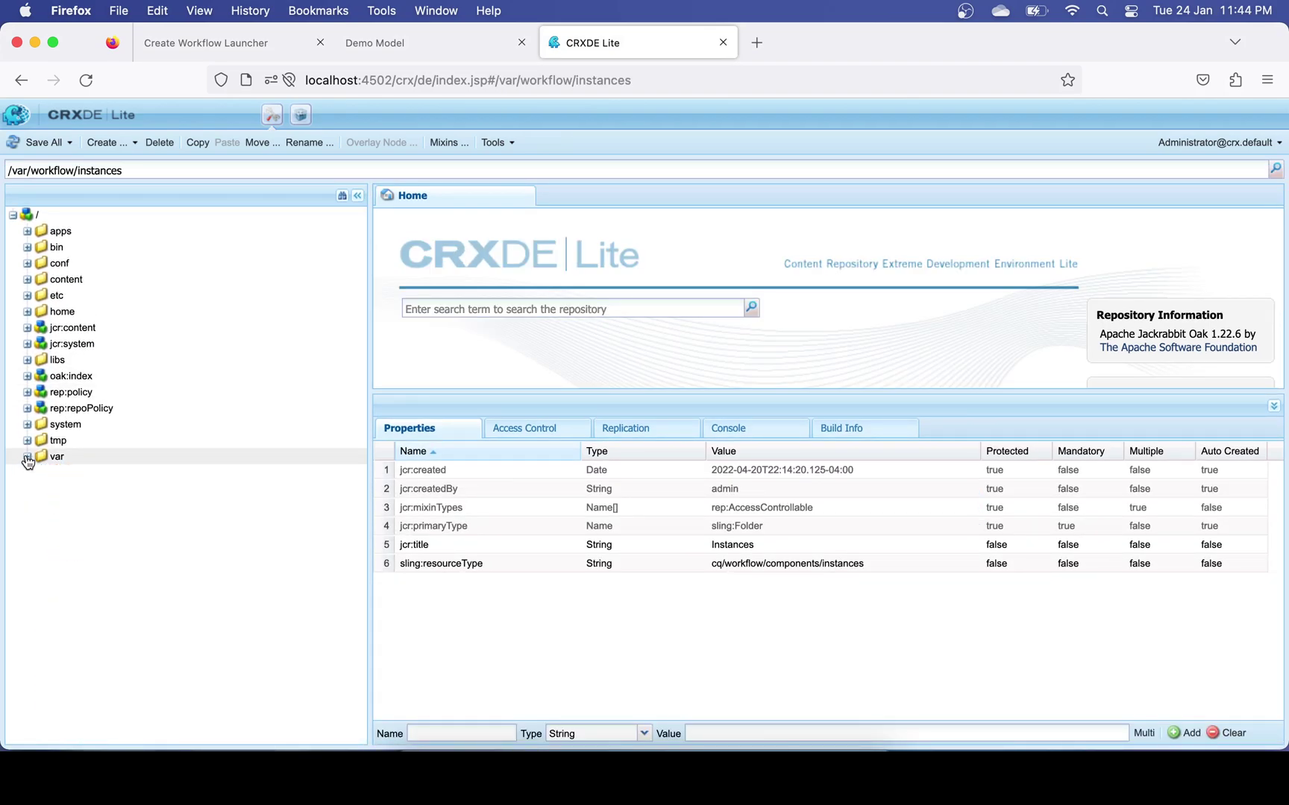
pyautogui.doubleClick(74, 282)
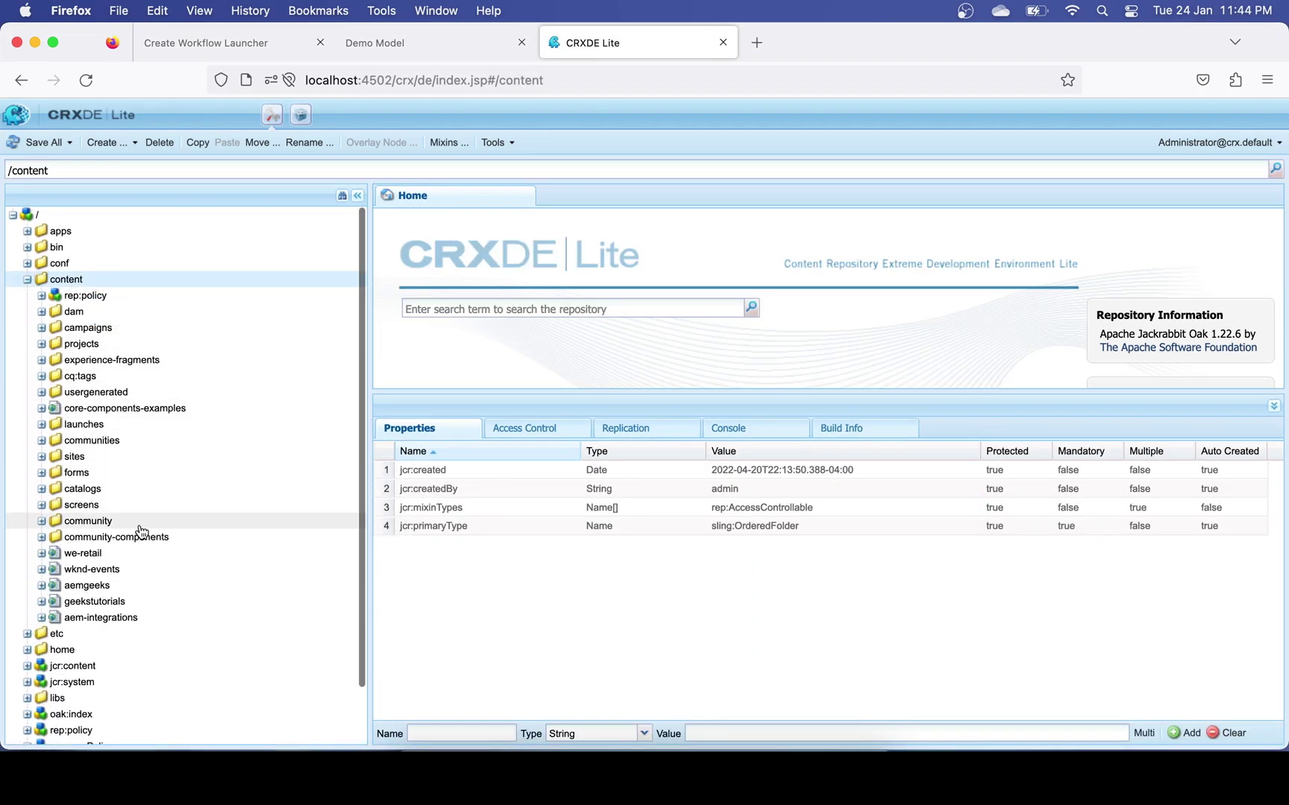
pyautogui.scroll(-2, 92, 526)
pyautogui.click(97, 545)
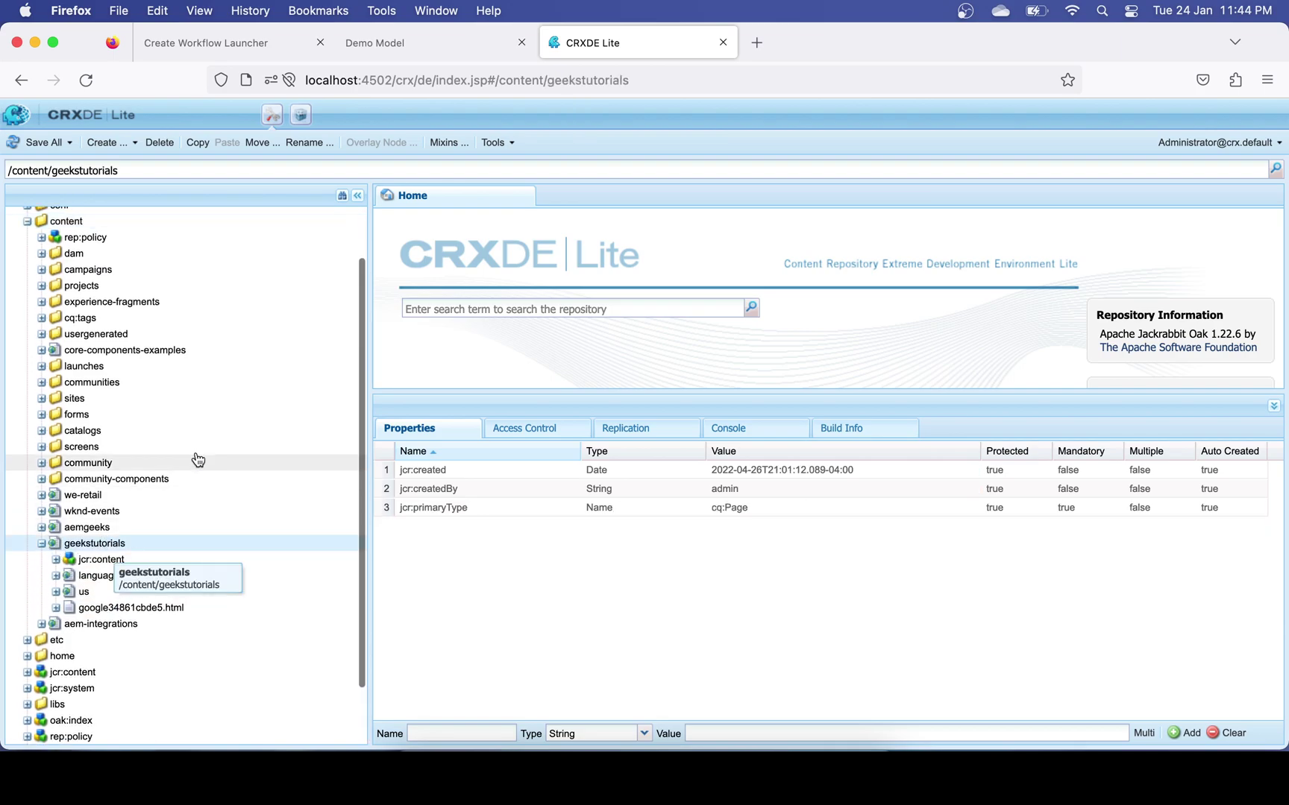
pyautogui.scroll(-2, 195, 456)
pyautogui.doubleClick(95, 534)
pyautogui.doubleClick(101, 498)
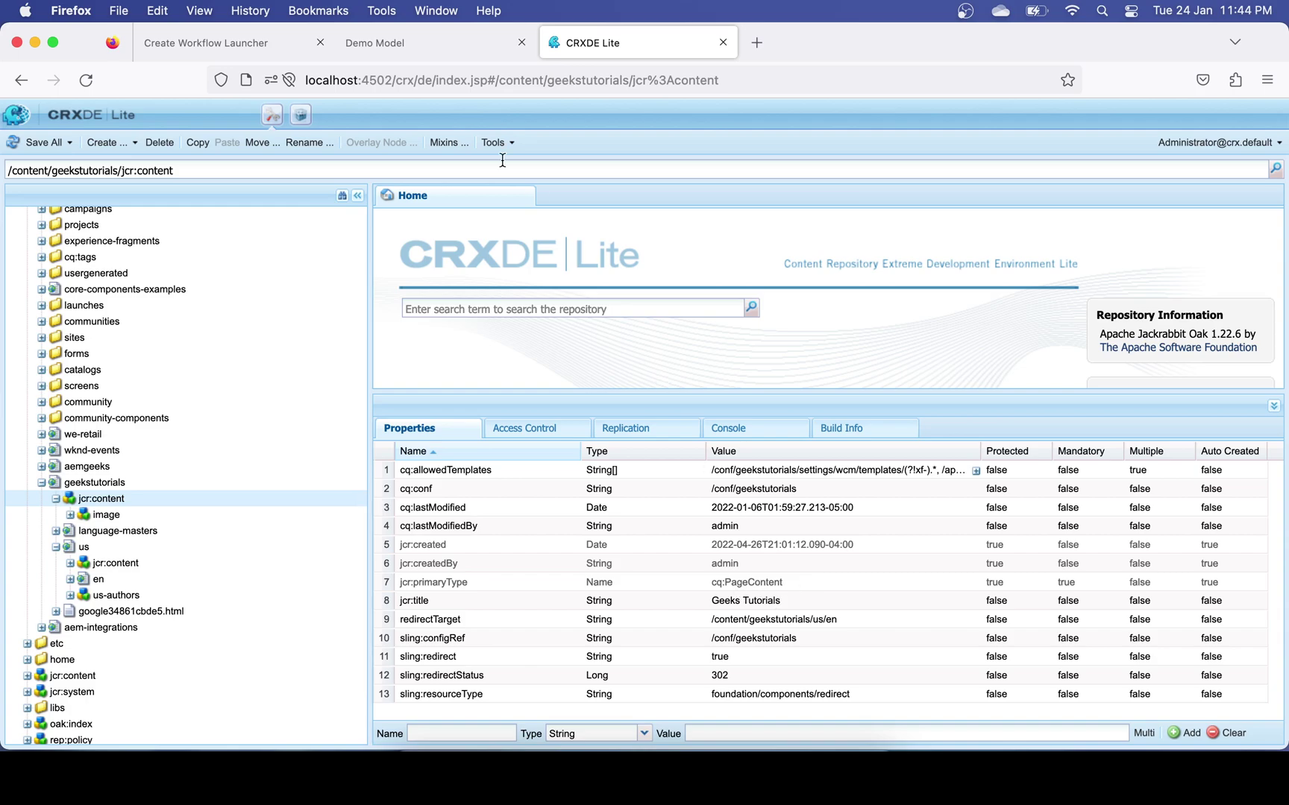
pyautogui.click(271, 44)
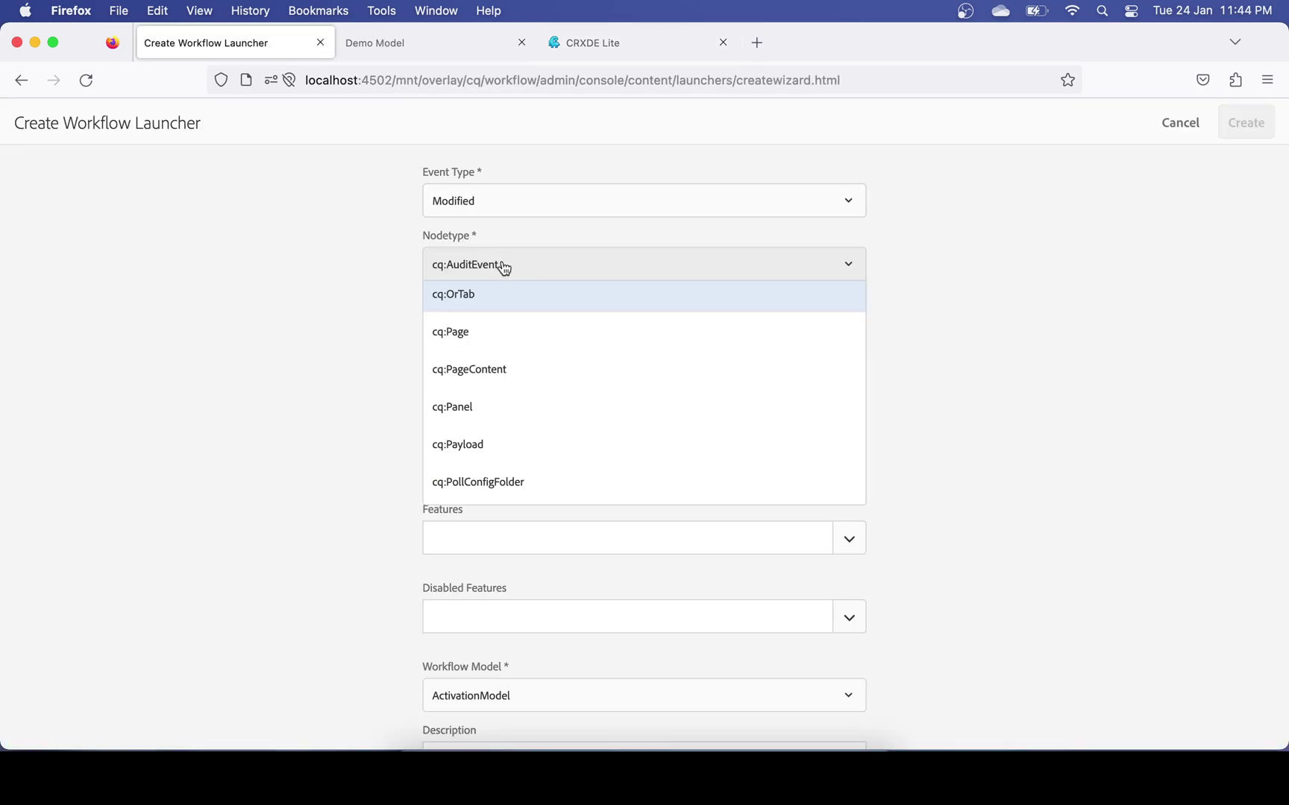
# Set the launcher Nodetype to cq:PageContent and Path to /content/geekstutorials
pyautogui.click(492, 367)
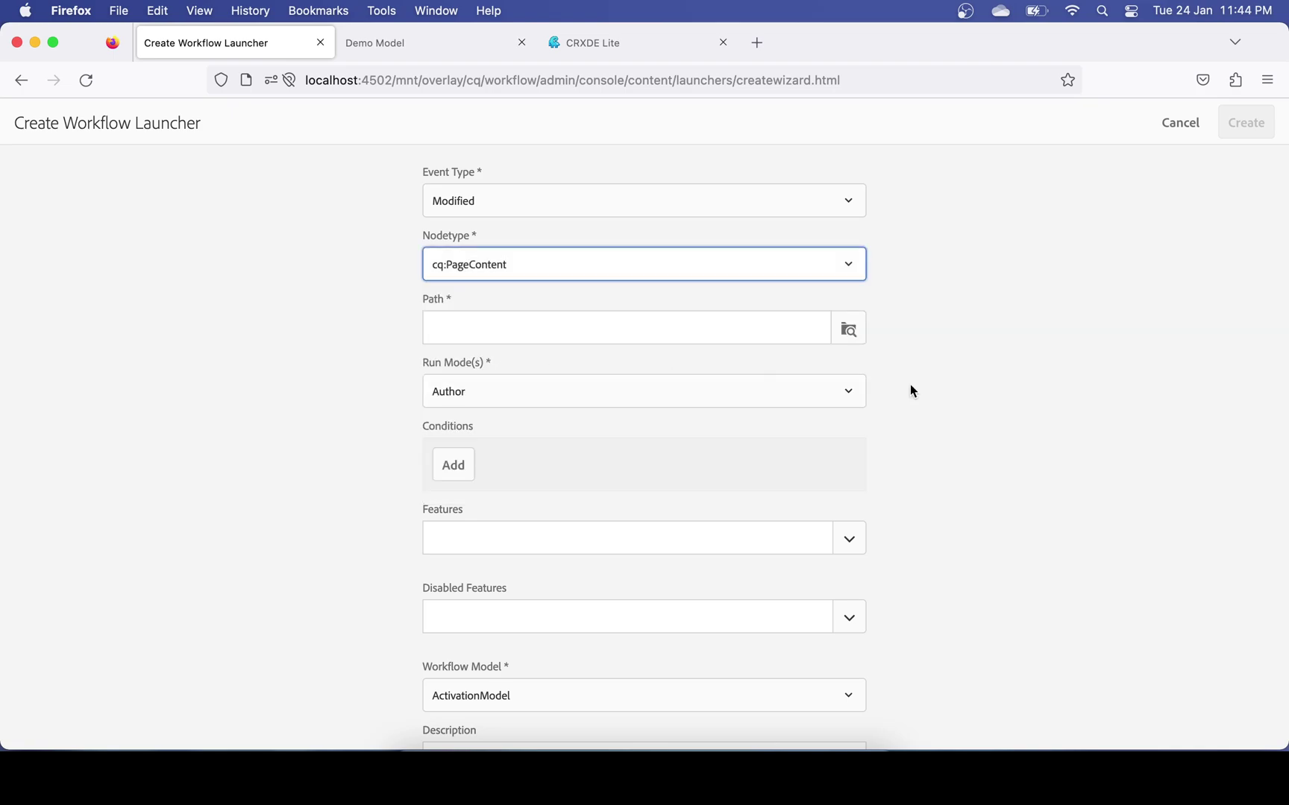
pyautogui.scroll(-2, 1023, 380)
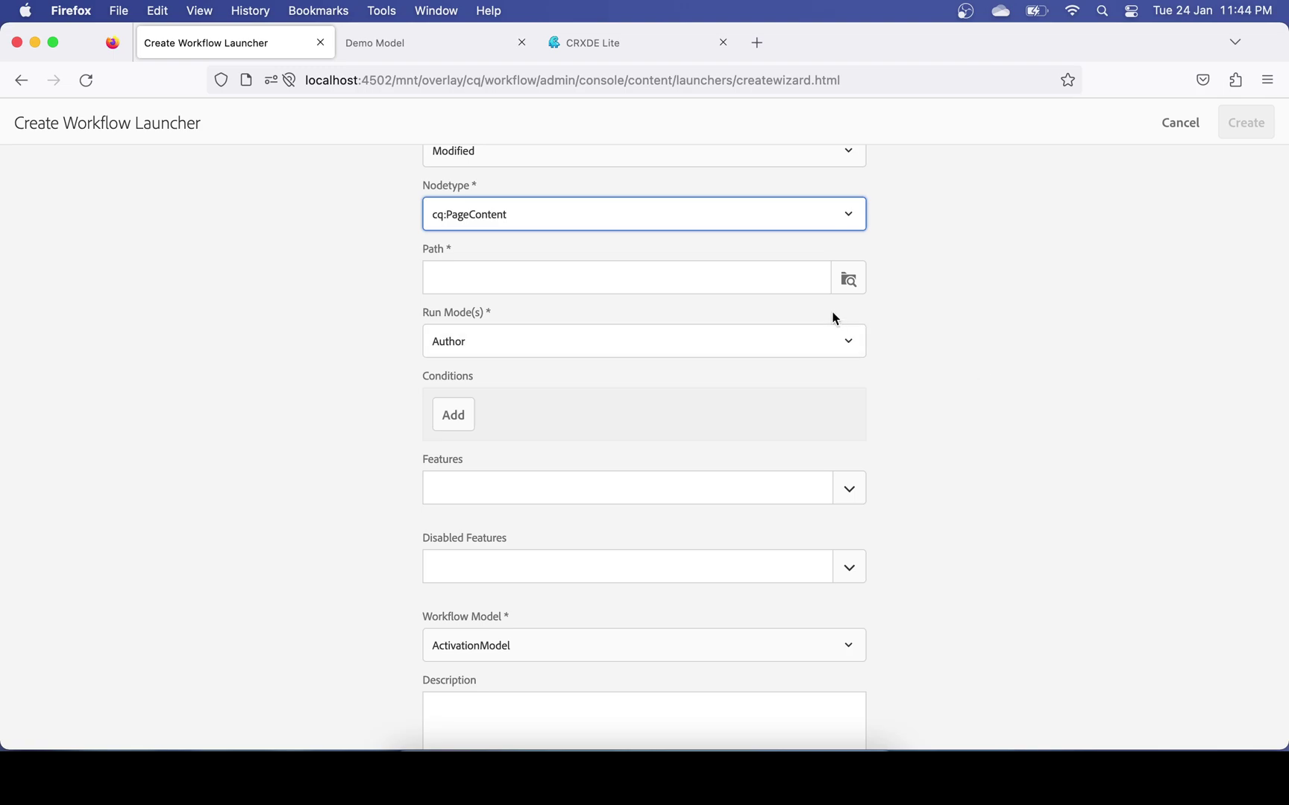
pyautogui.click(849, 279)
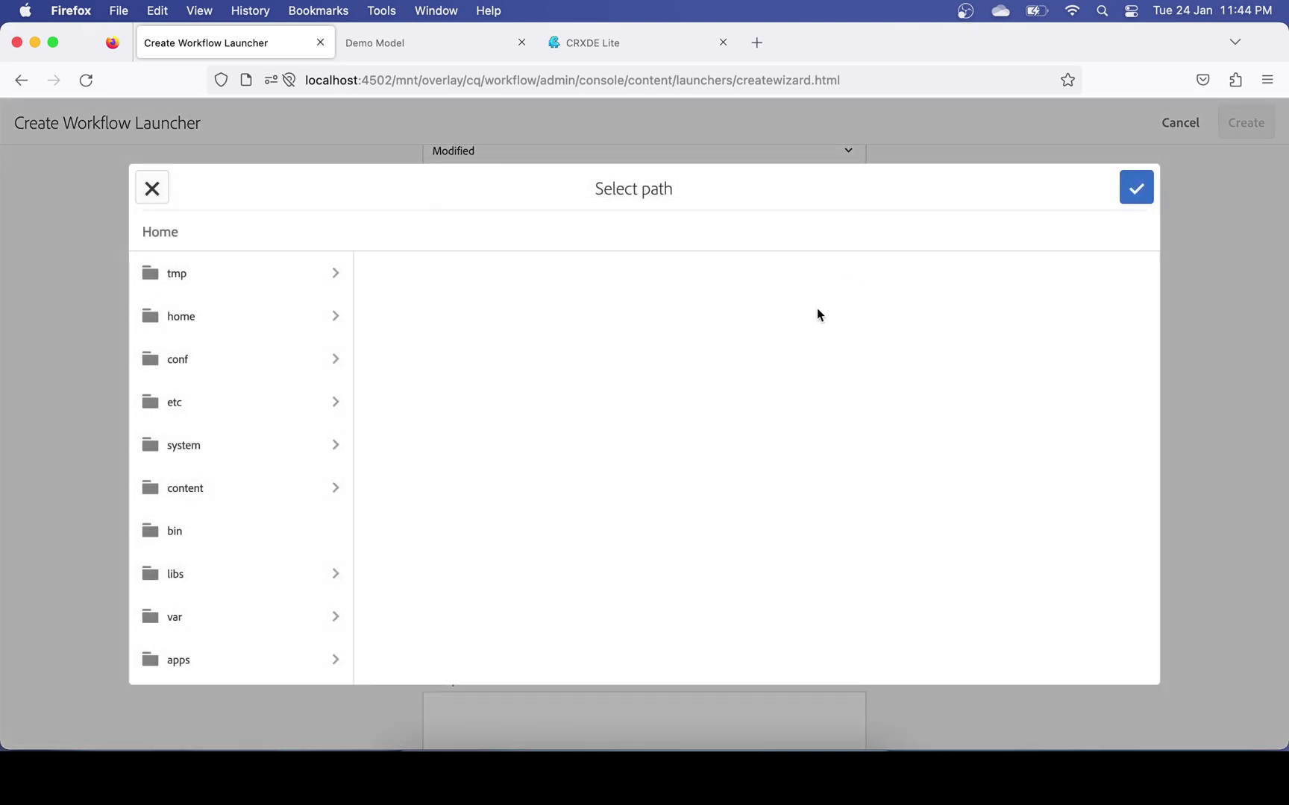
pyautogui.click(280, 488)
pyautogui.scroll(-10, 453, 493)
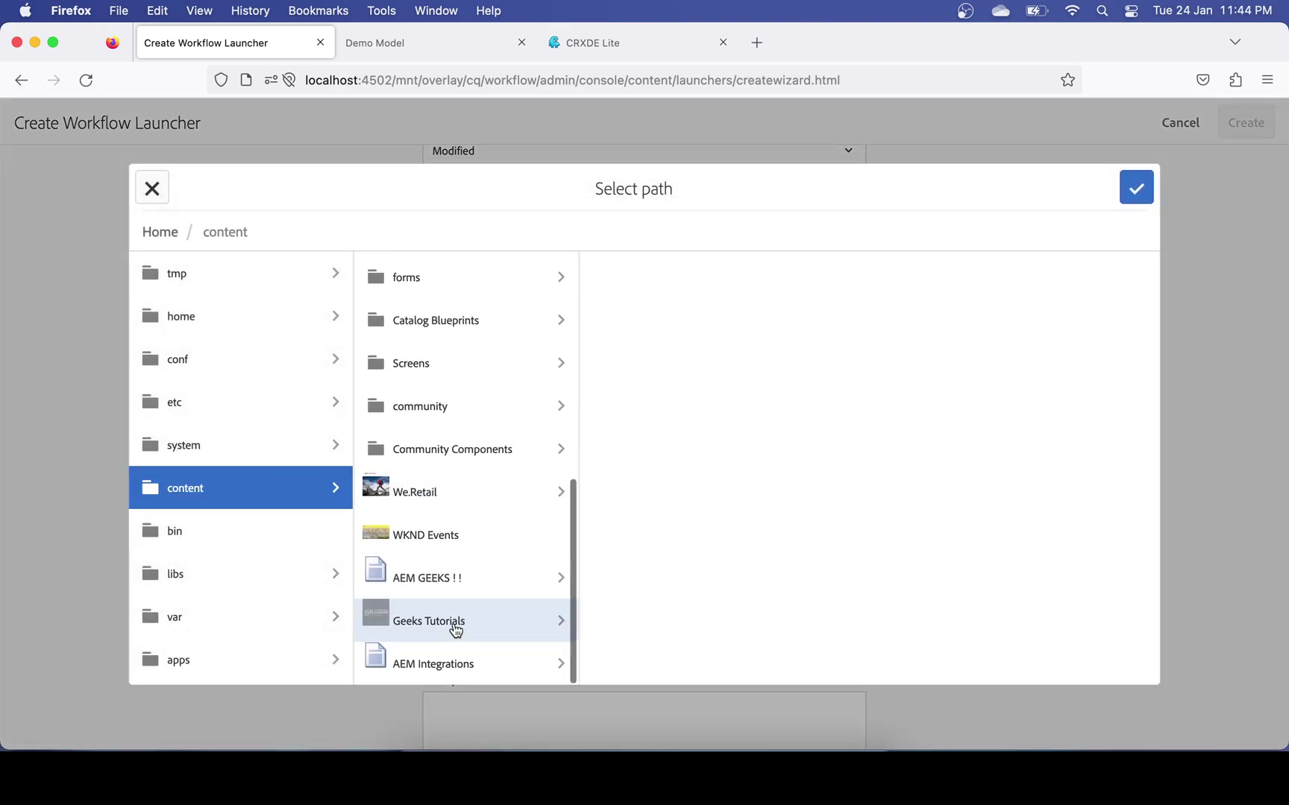
pyautogui.click(455, 630)
pyautogui.click(377, 619)
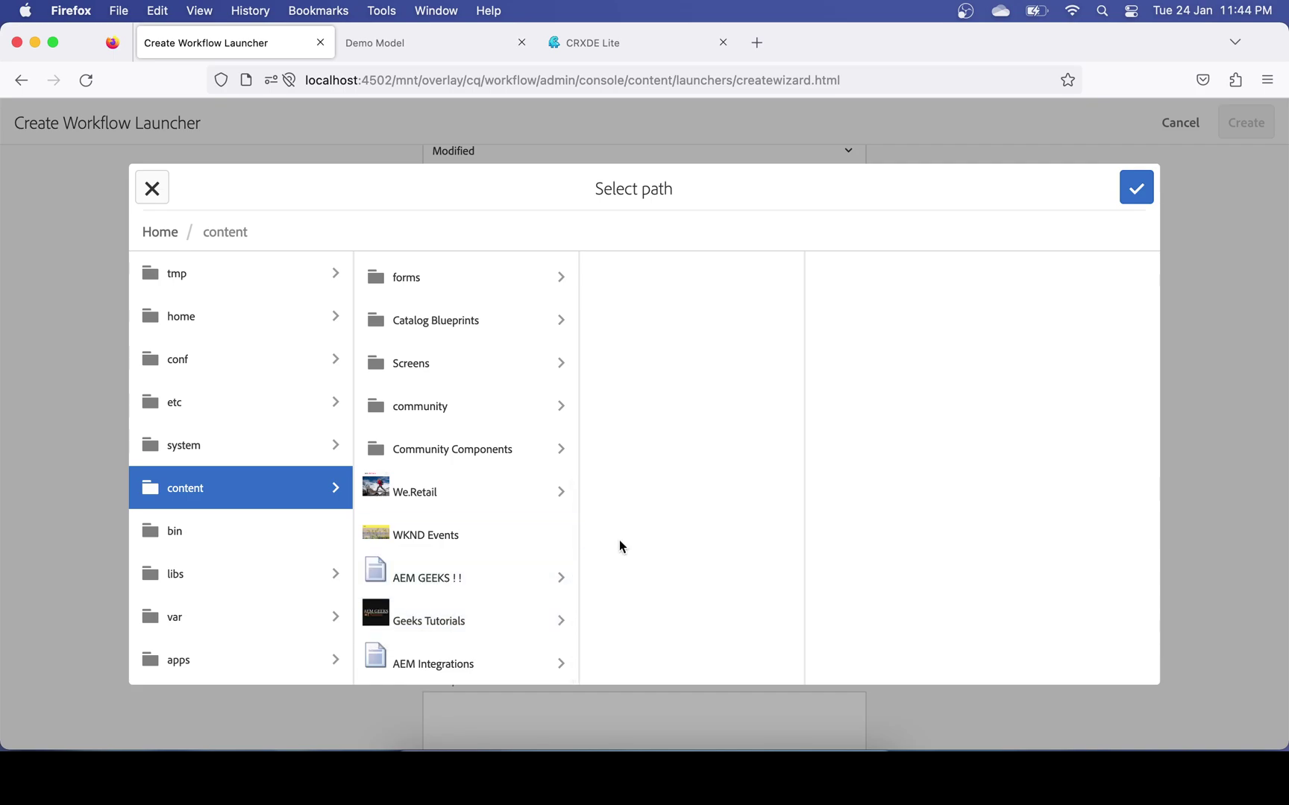
pyautogui.click(377, 617)
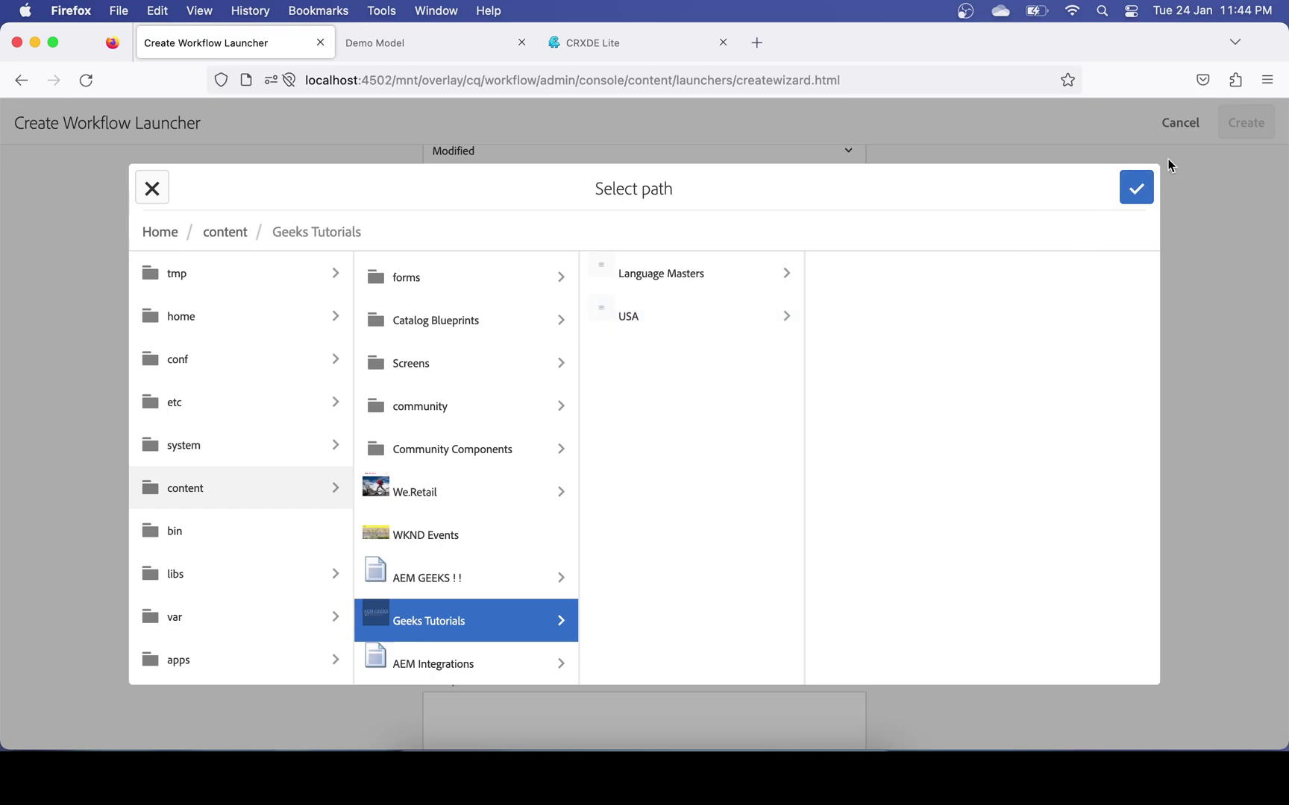
pyautogui.click(1135, 189)
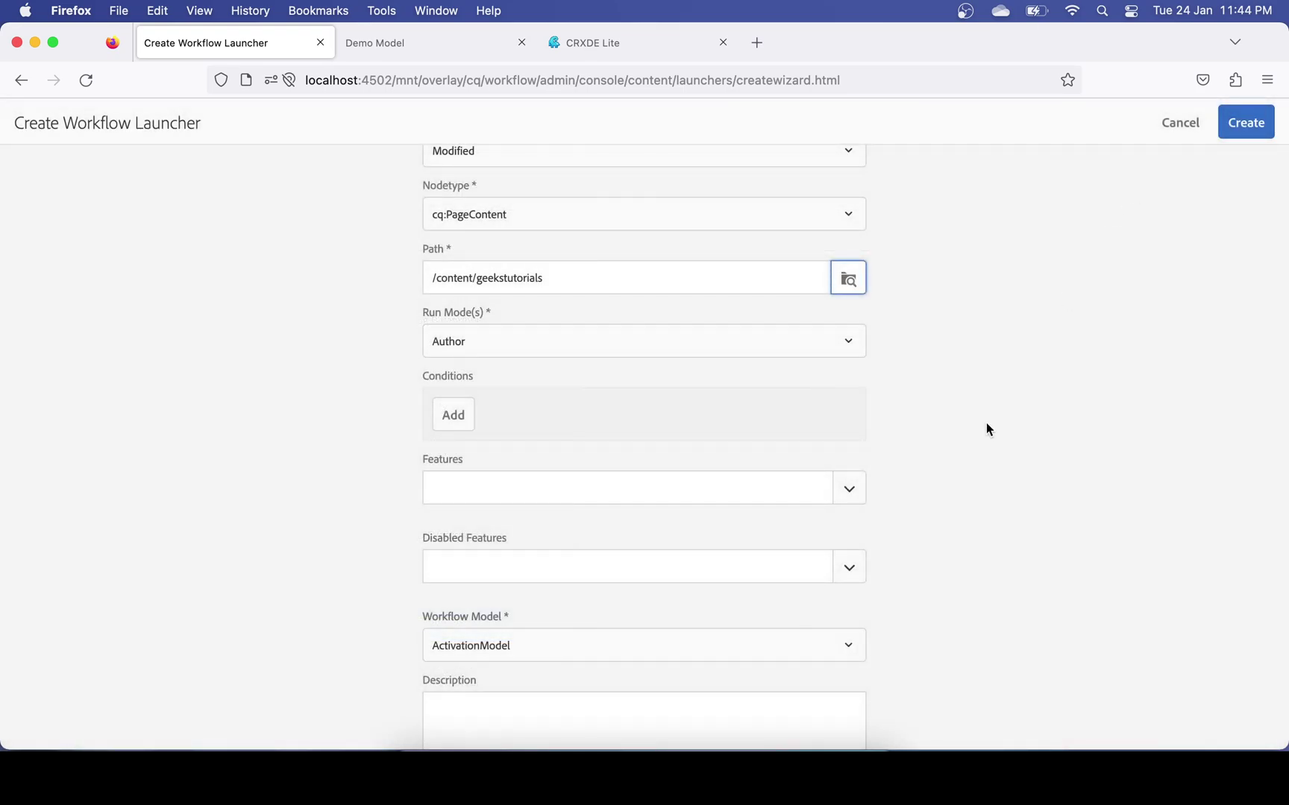
# Keep Author as the launcher's run mode
pyautogui.scroll(-2, 986, 429)
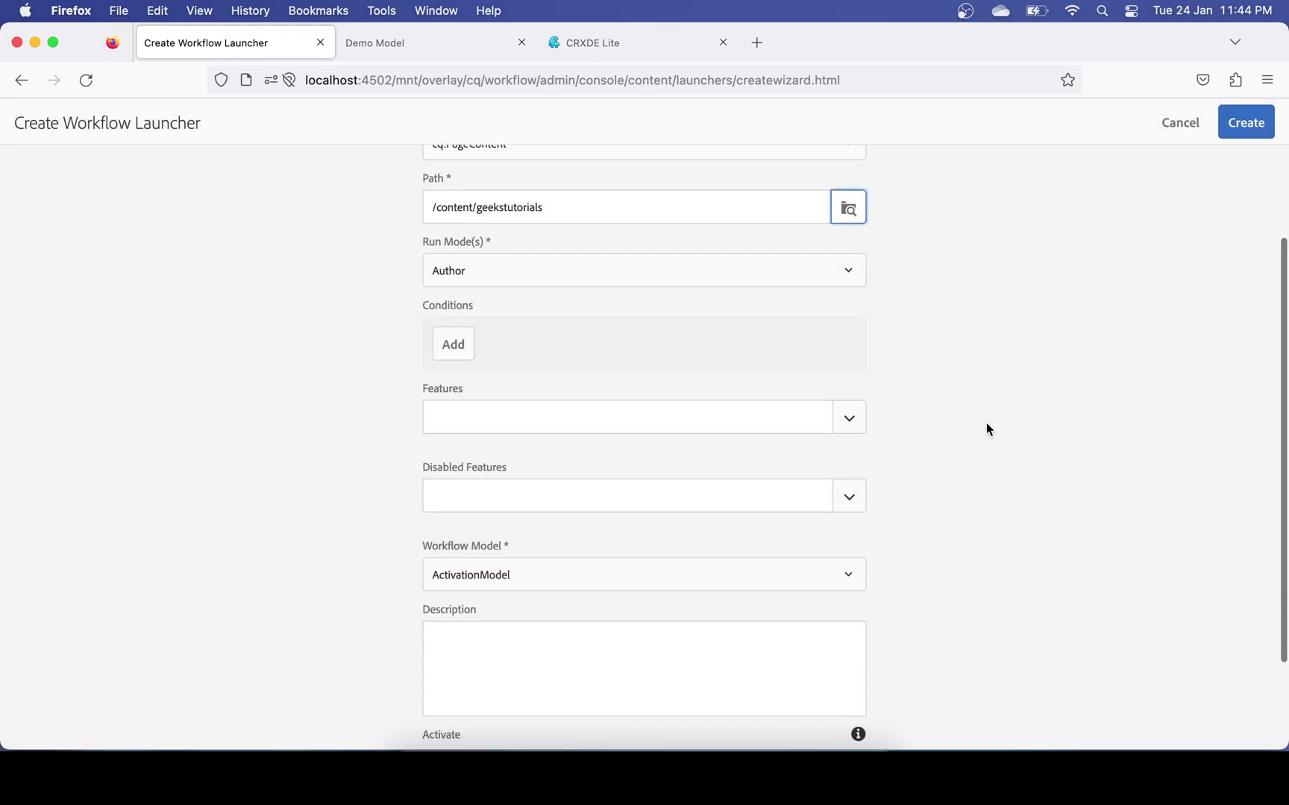
pyautogui.click(832, 278)
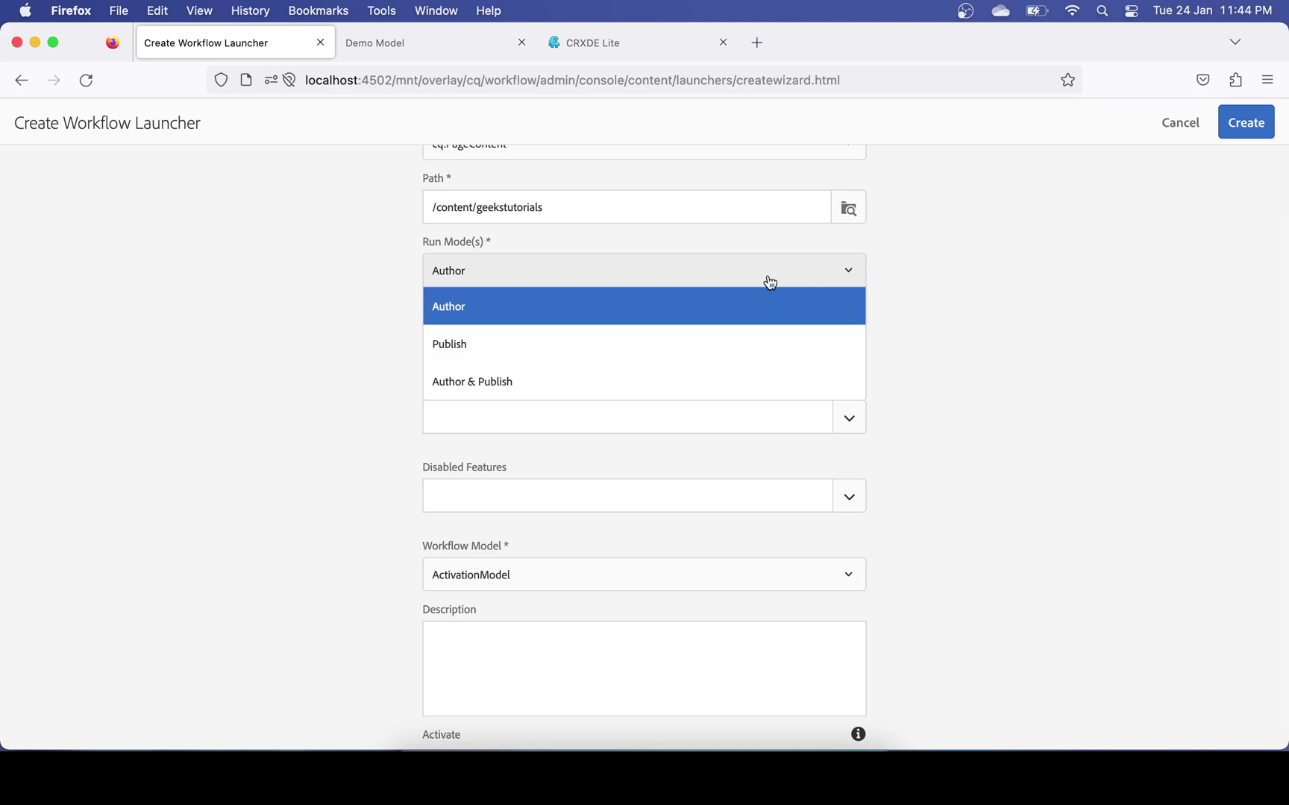
pyautogui.click(1004, 329)
pyautogui.scroll(-3, 1004, 329)
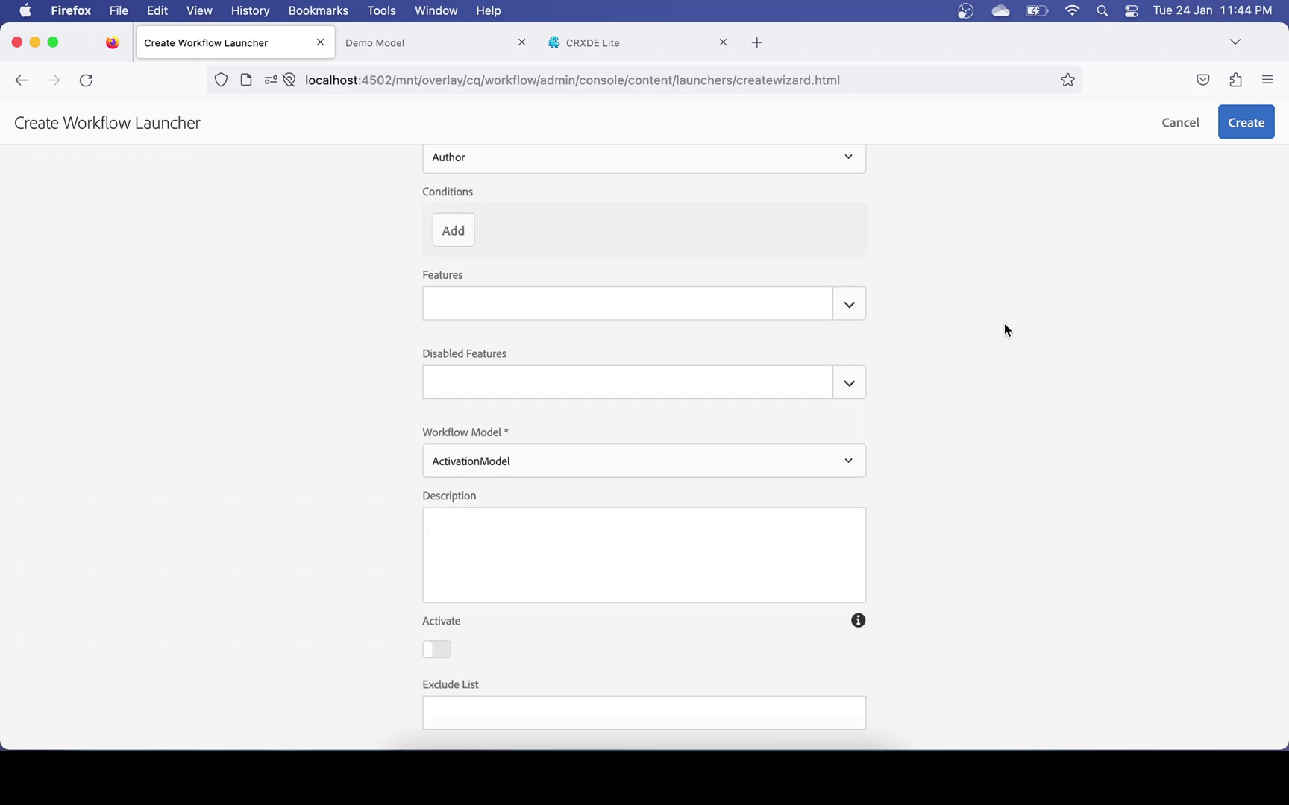
pyautogui.scroll(-2, 1003, 330)
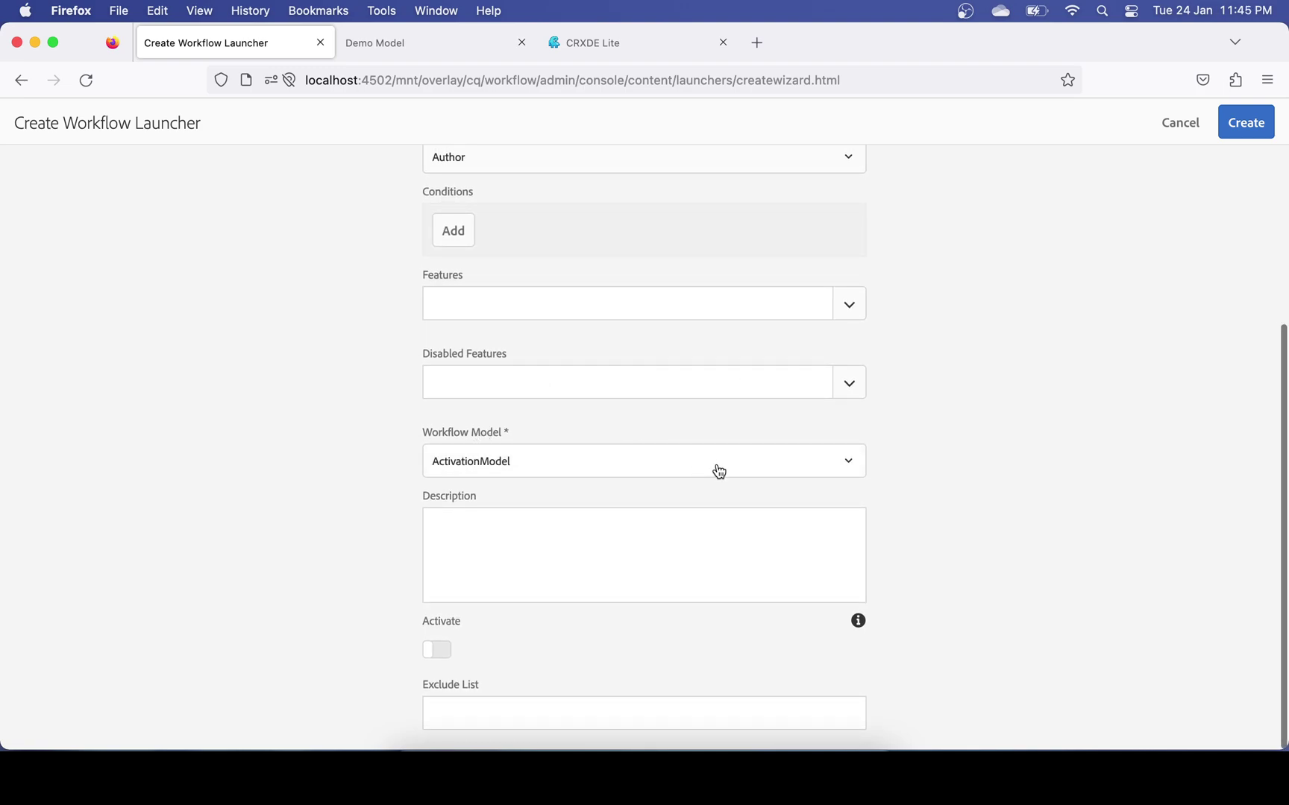
# Choose Demo Model as the workflow, activate the launcher, and create it
pyautogui.click(774, 472)
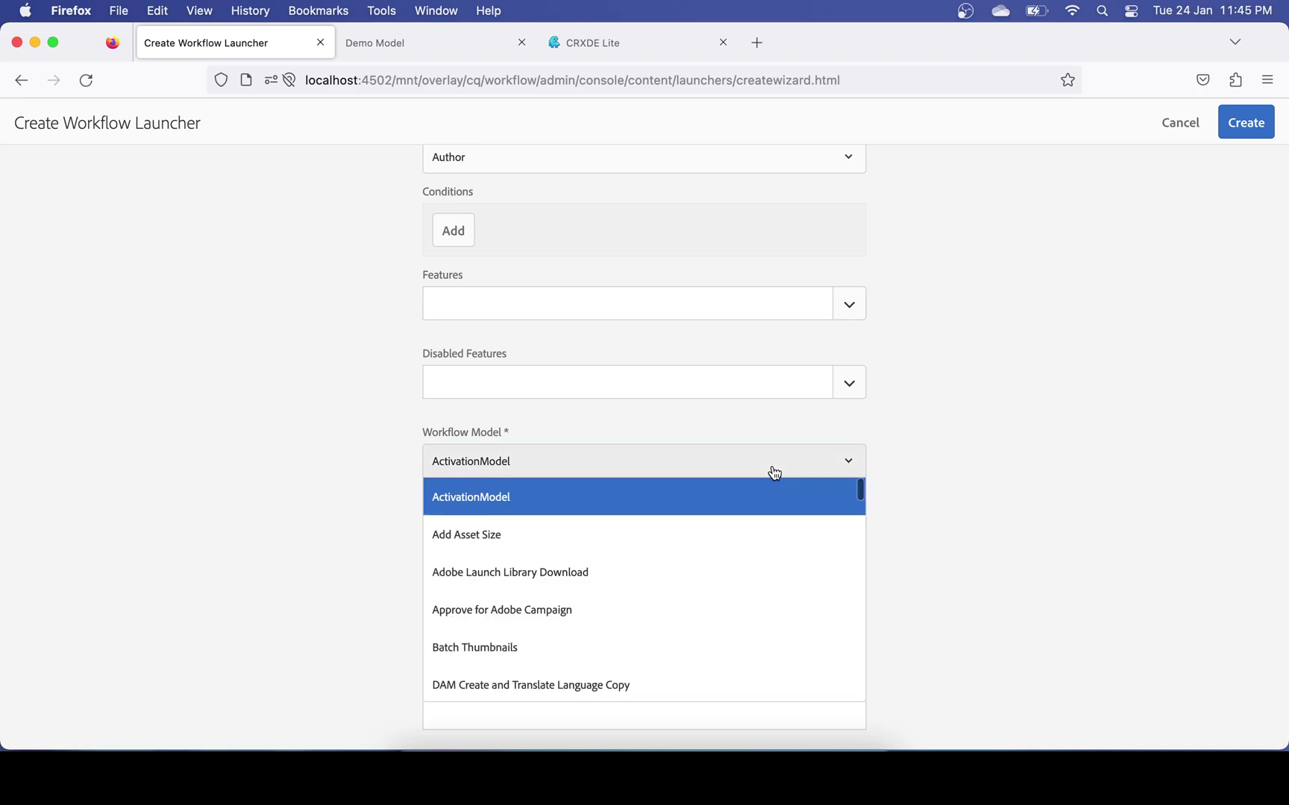
pyautogui.scroll(-6, 749, 557)
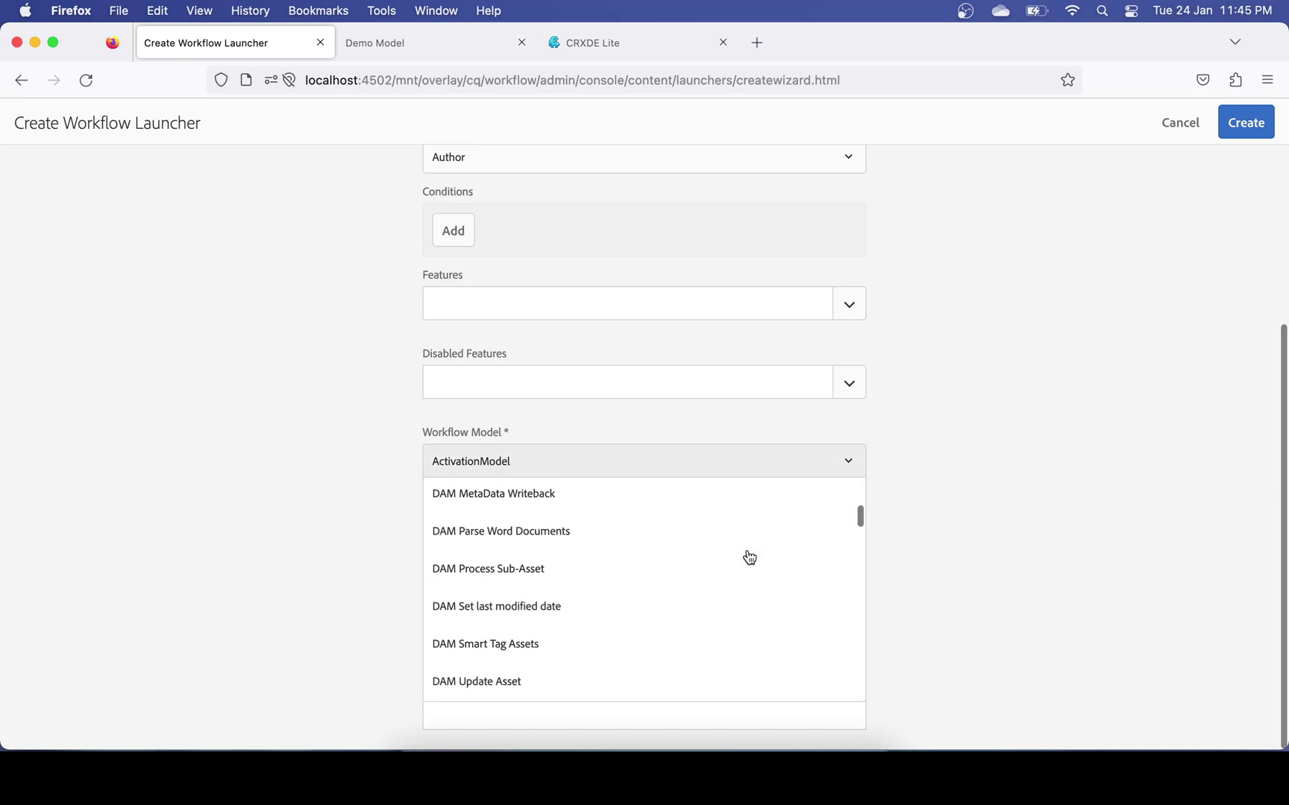
pyautogui.scroll(-10, 749, 557)
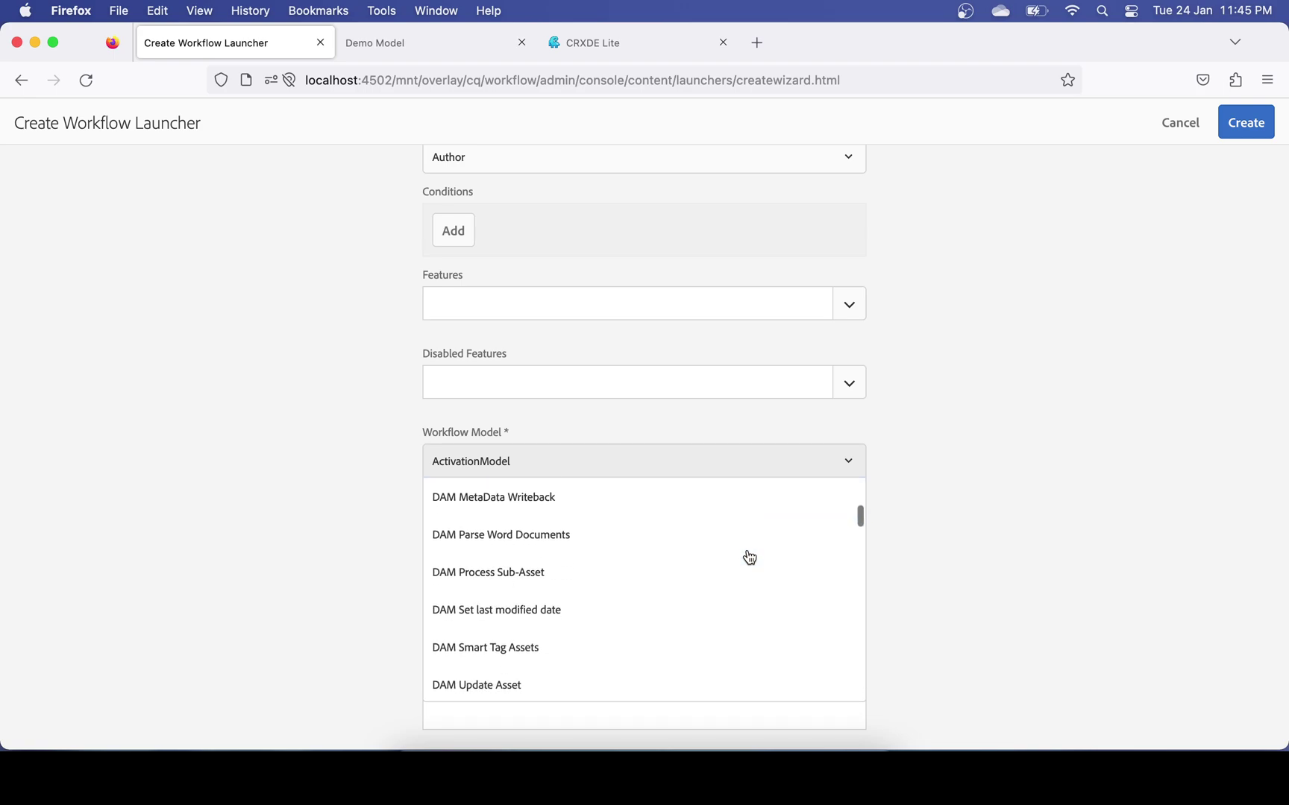
pyautogui.scroll(-1, 749, 557)
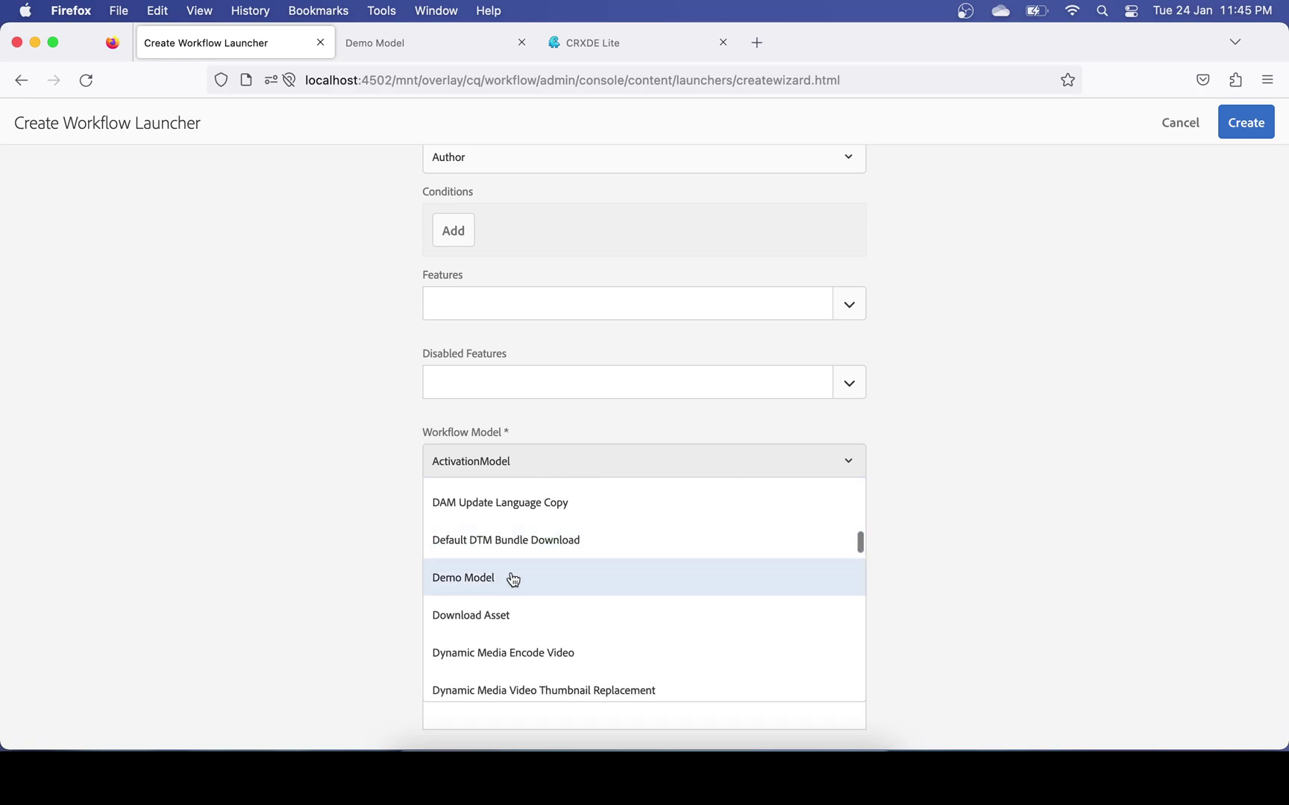
pyautogui.click(489, 586)
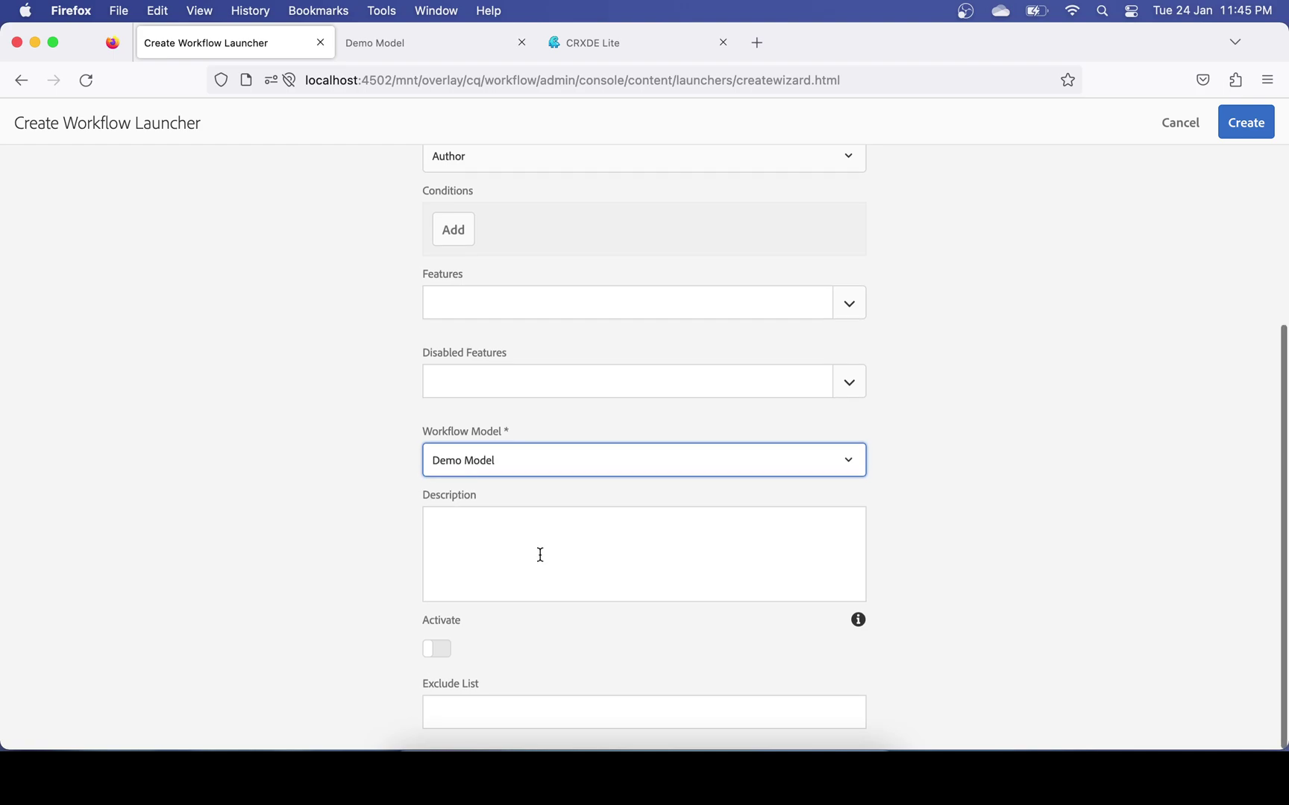
pyautogui.click(440, 652)
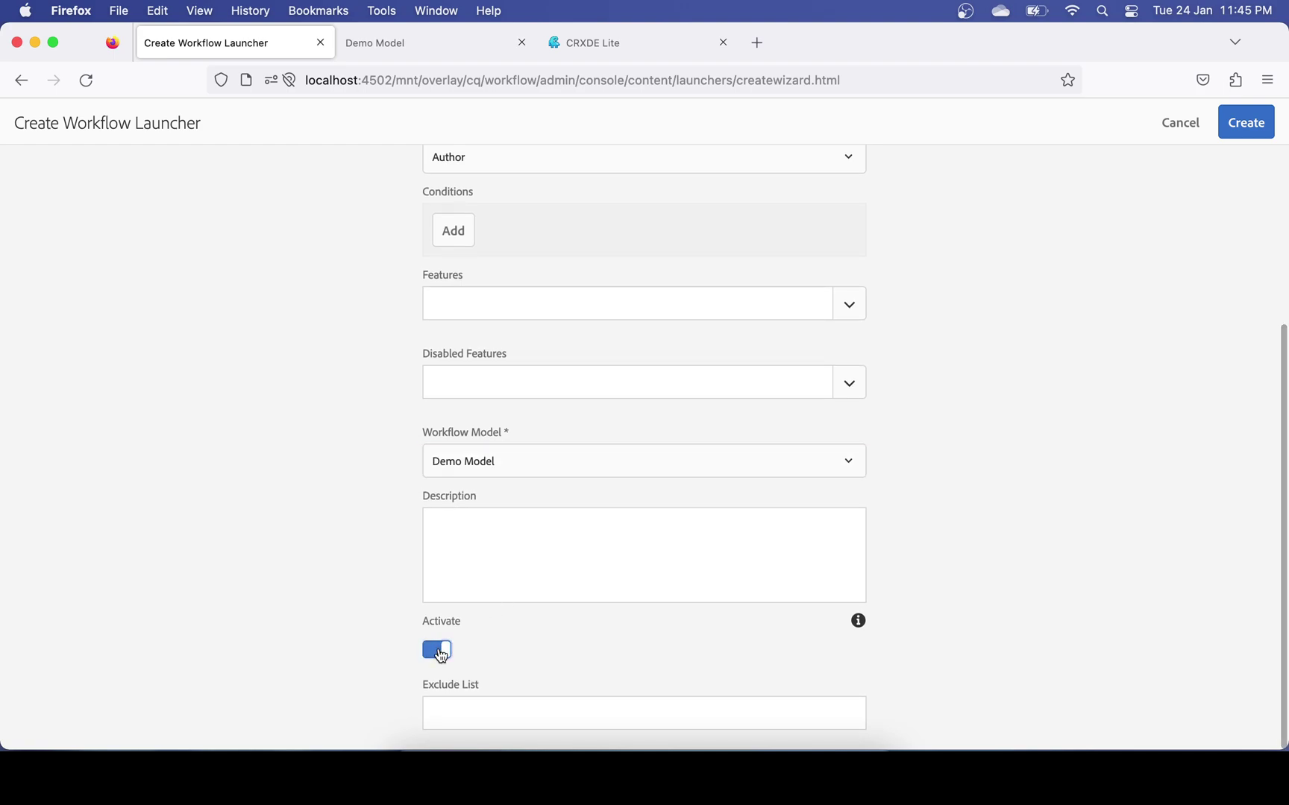
pyautogui.click(1245, 122)
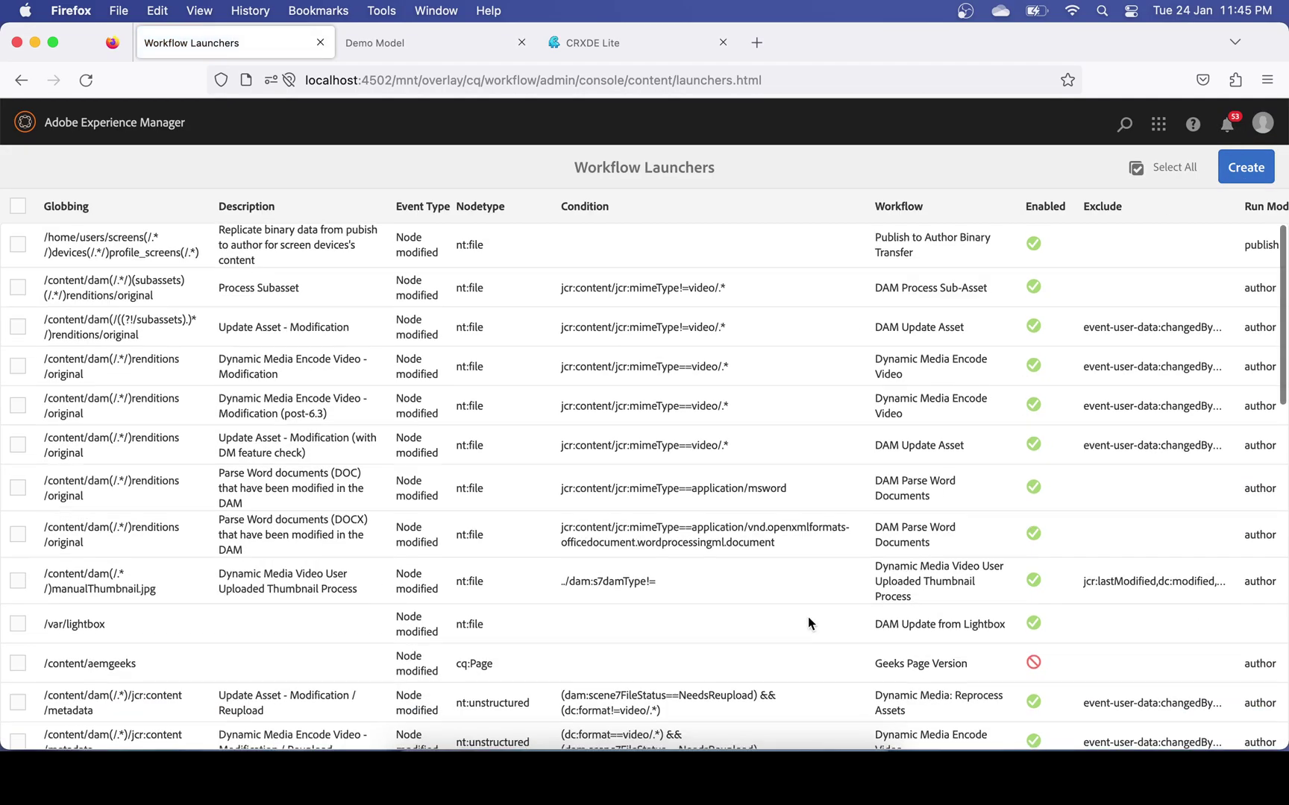
# Highlight the /content/geekstutorials Demo Model launcher row, then load localhost:4502 in a new tab
pyautogui.scroll(-5, 808, 621)
pyautogui.scroll(-6, 808, 622)
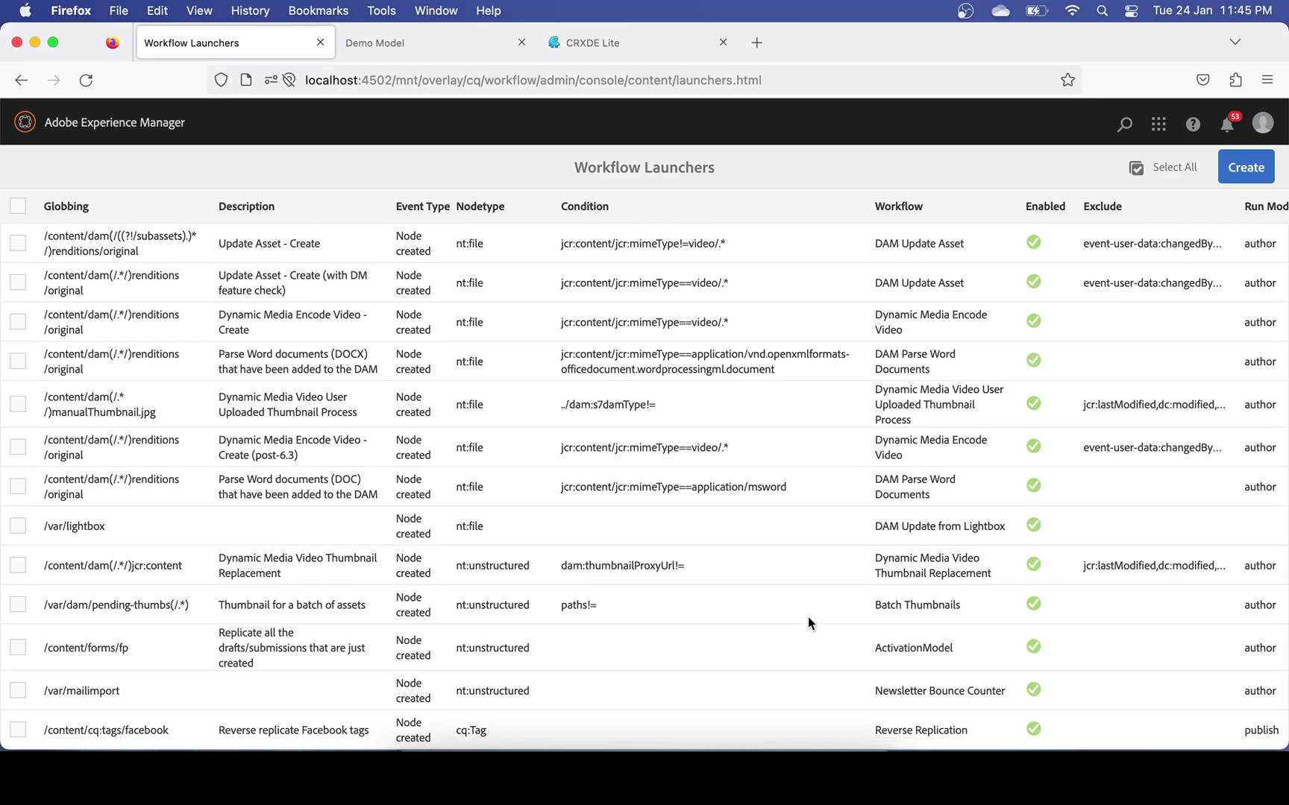
pyautogui.scroll(4, 807, 618)
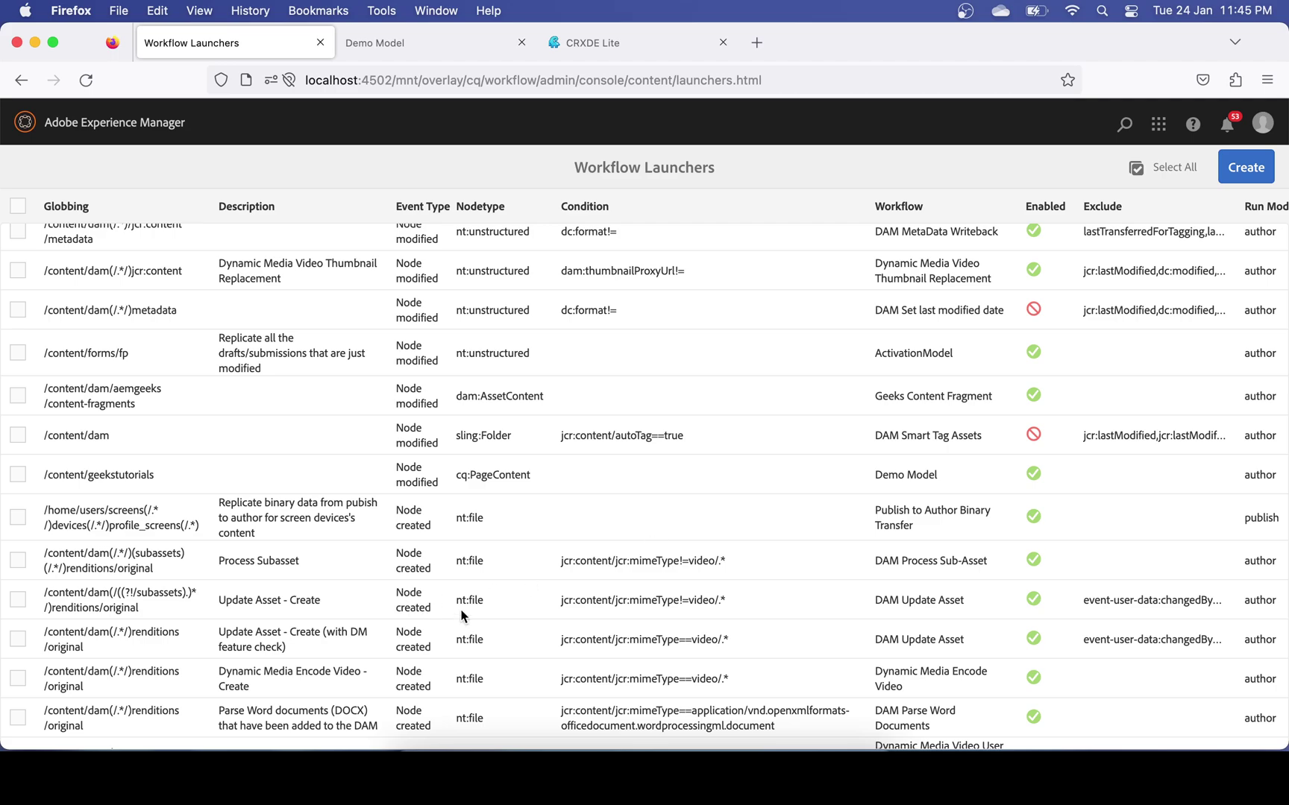
pyautogui.scroll(-1, 507, 567)
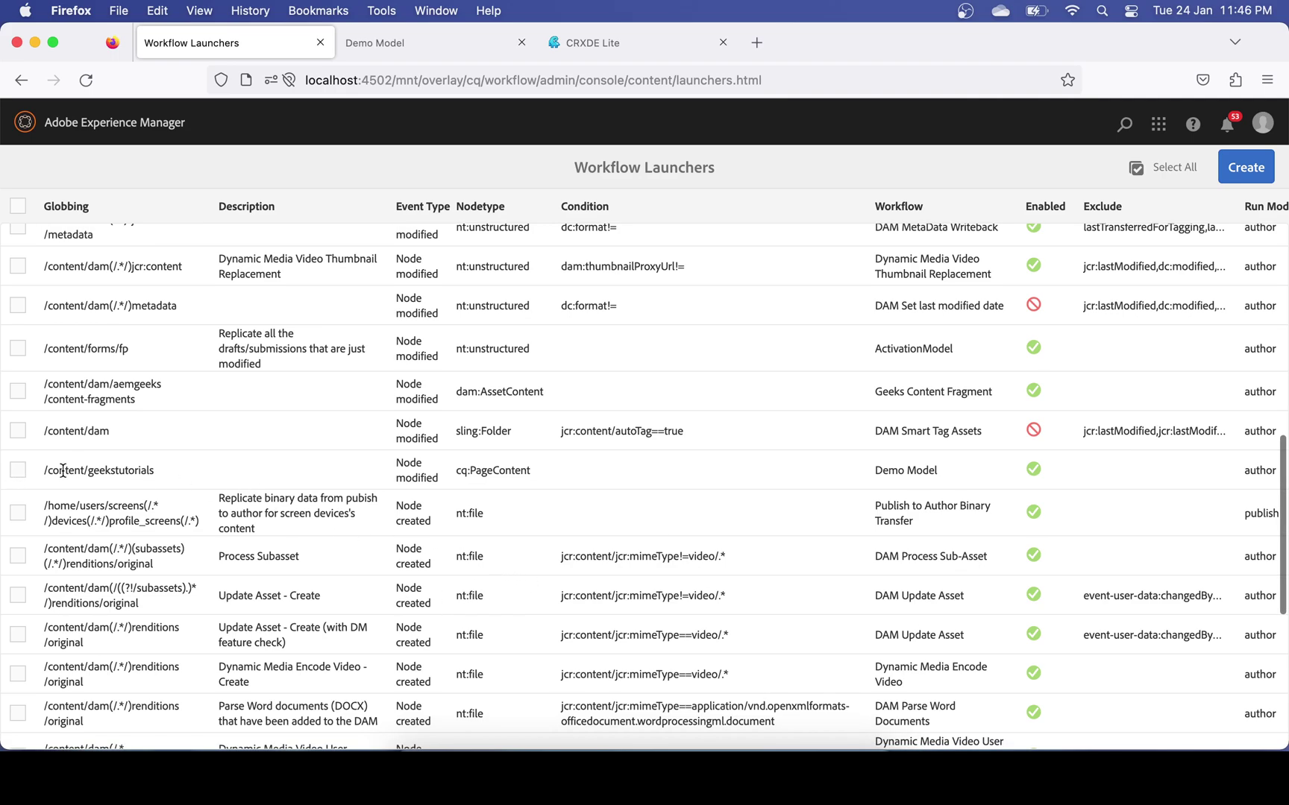
pyautogui.moveTo(65, 470); pyautogui.dragTo(538, 485)
pyautogui.moveTo(869, 474); pyautogui.dragTo(1071, 473)
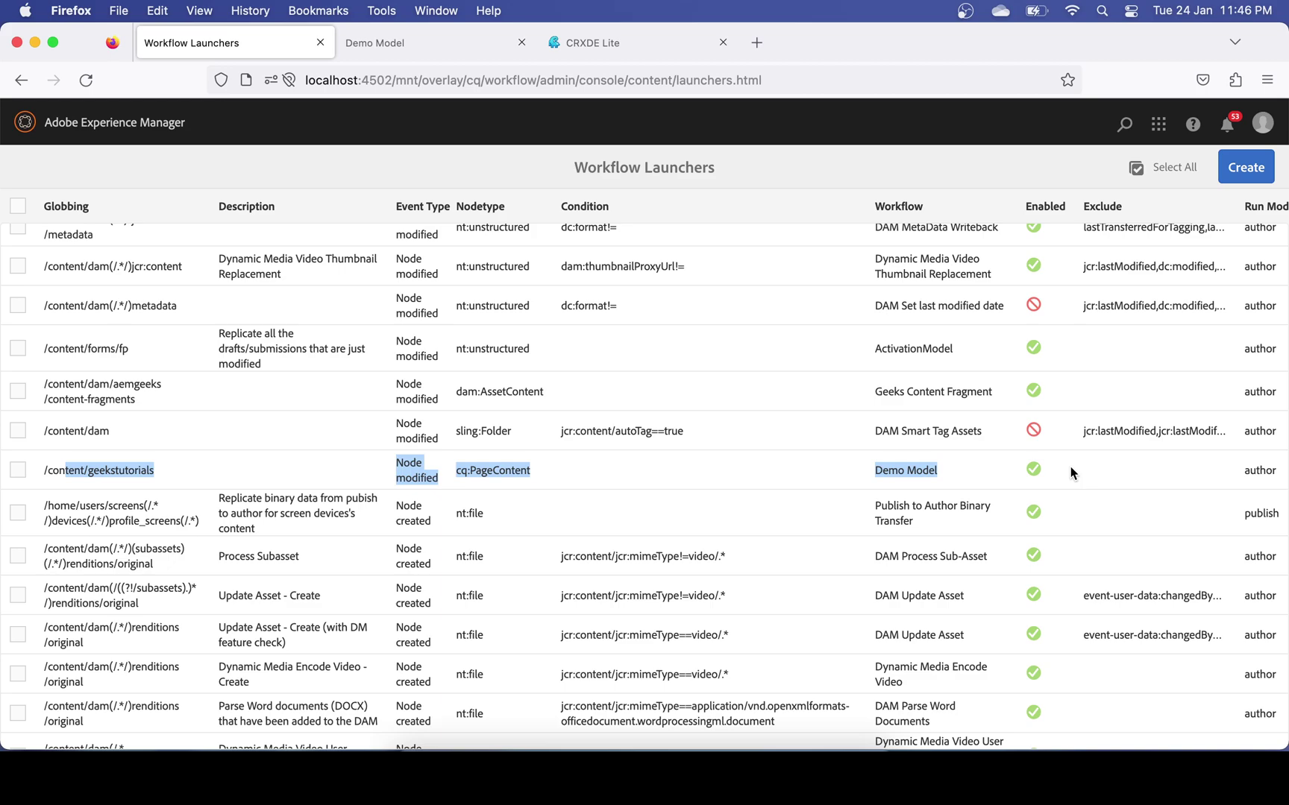
pyautogui.click(757, 43)
pyautogui.click(522, 80)
# Browse Sites to Geeks Tutorials > Language Masters > en and edit the All Authors page
pyautogui.click(697, 406)
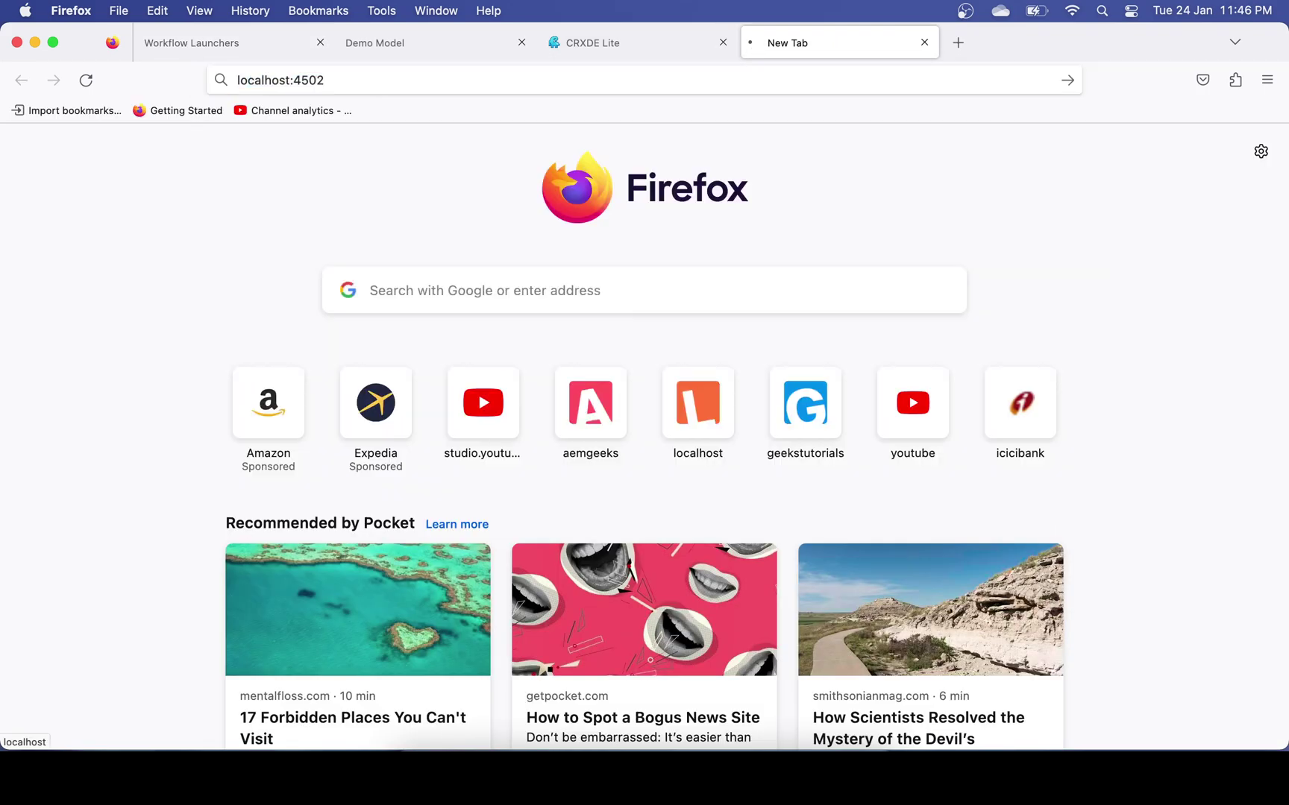
pyautogui.click(450, 350)
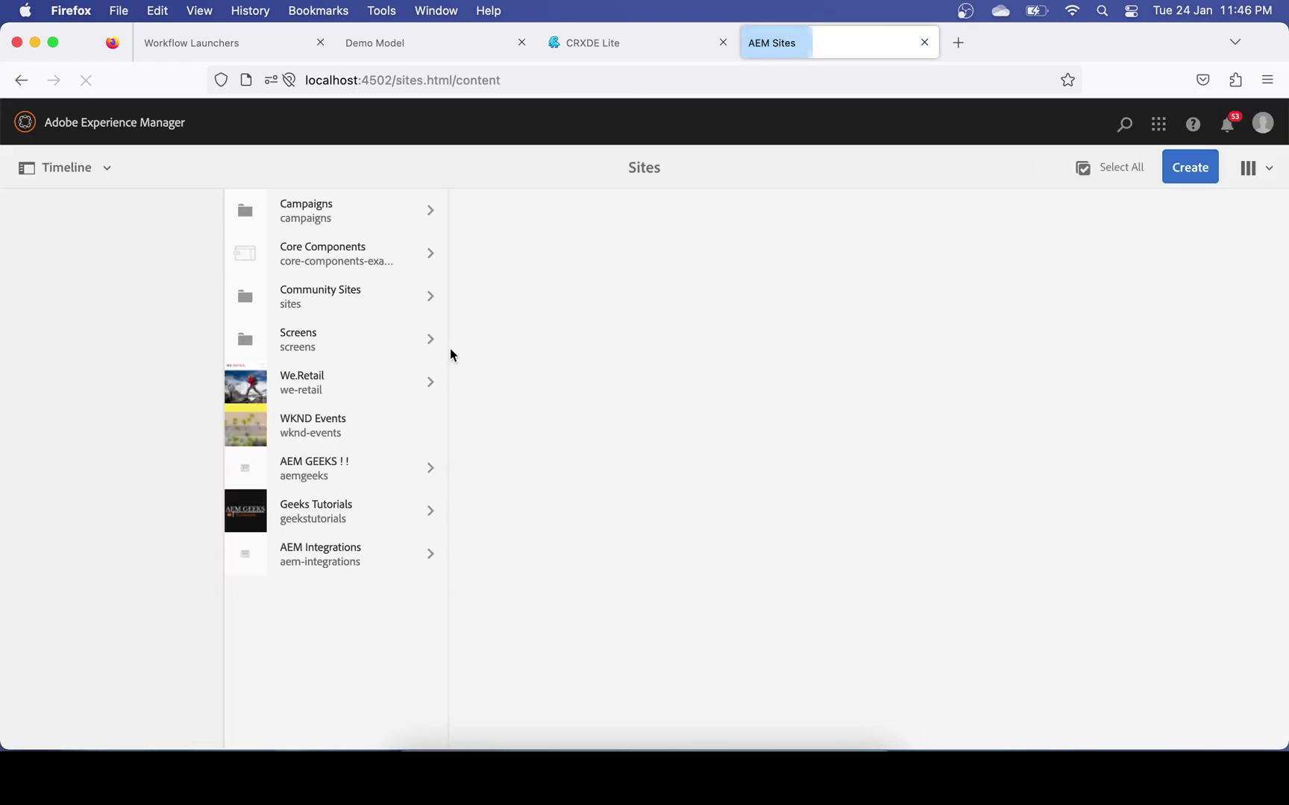
pyautogui.click(333, 515)
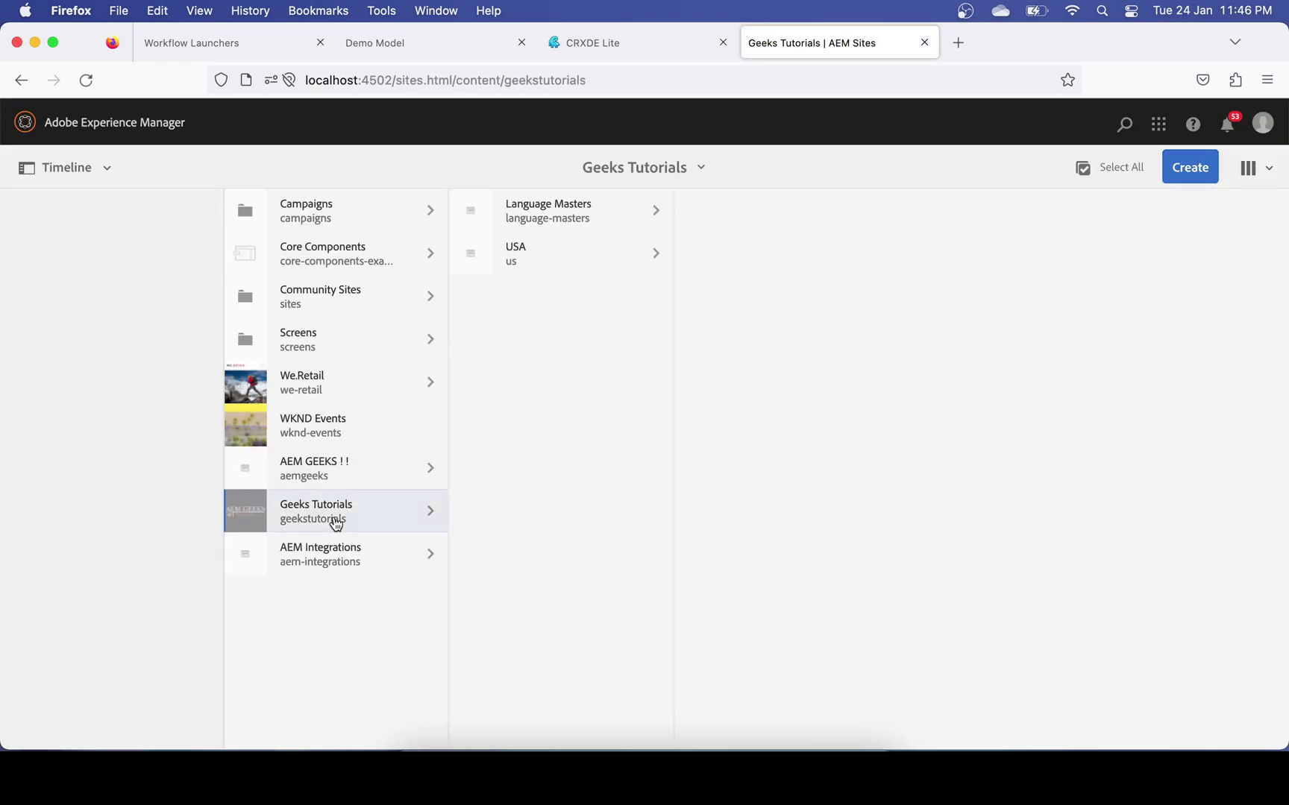
pyautogui.click(610, 247)
pyautogui.click(623, 206)
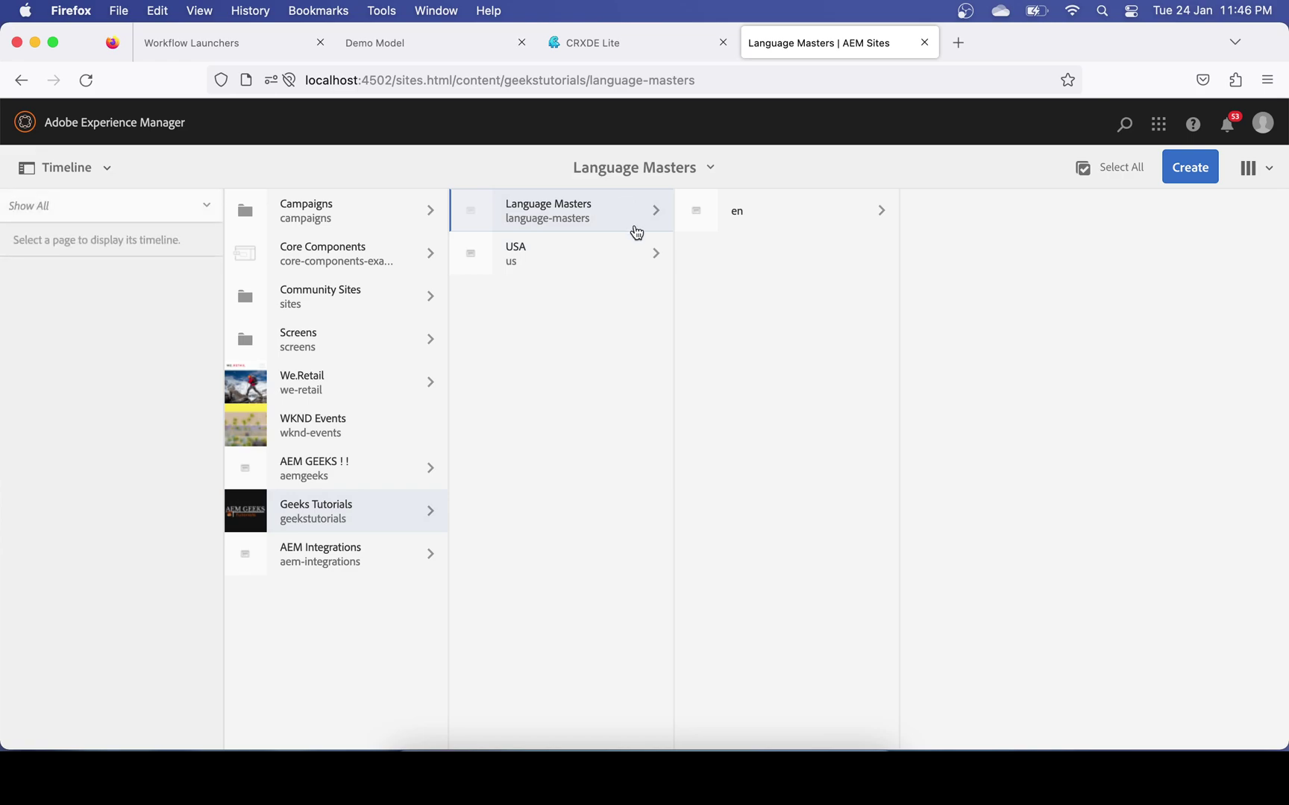
pyautogui.click(763, 210)
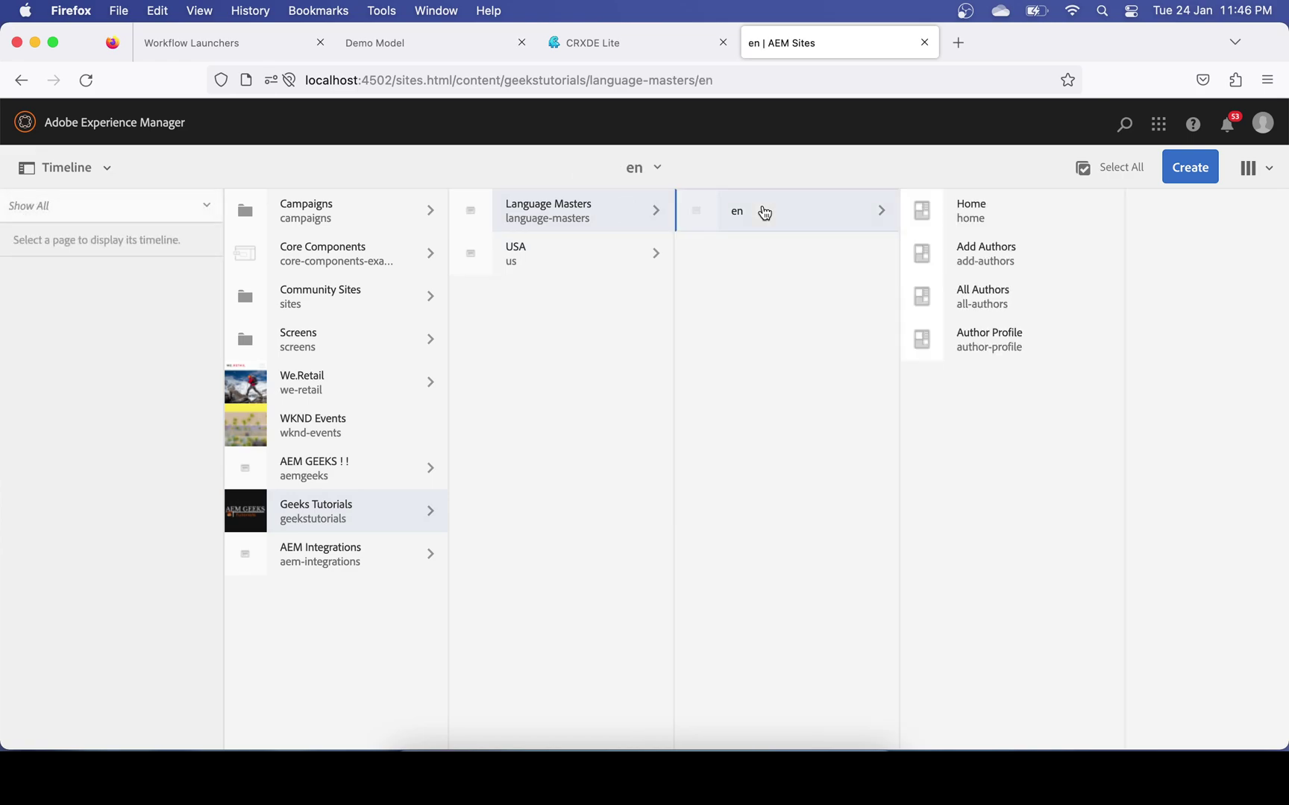
pyautogui.click(920, 296)
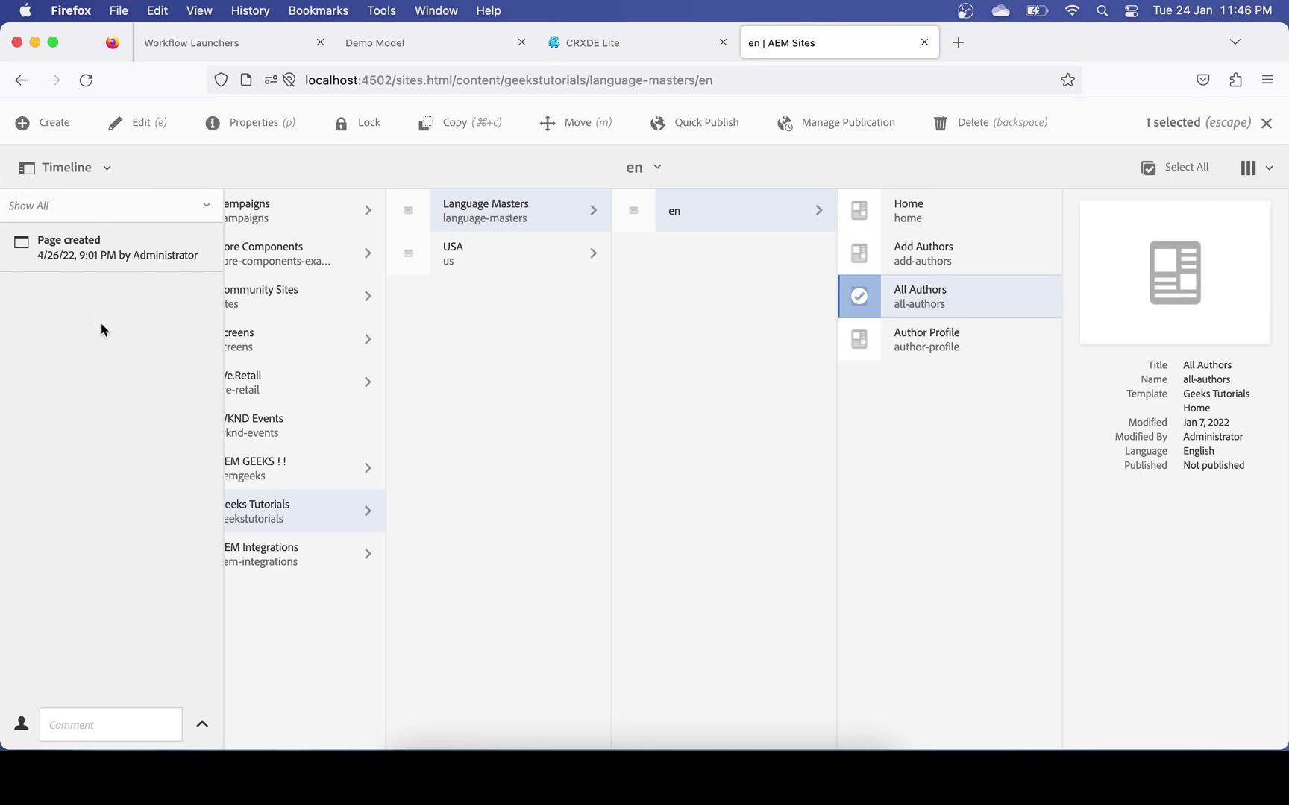
pyautogui.click(139, 122)
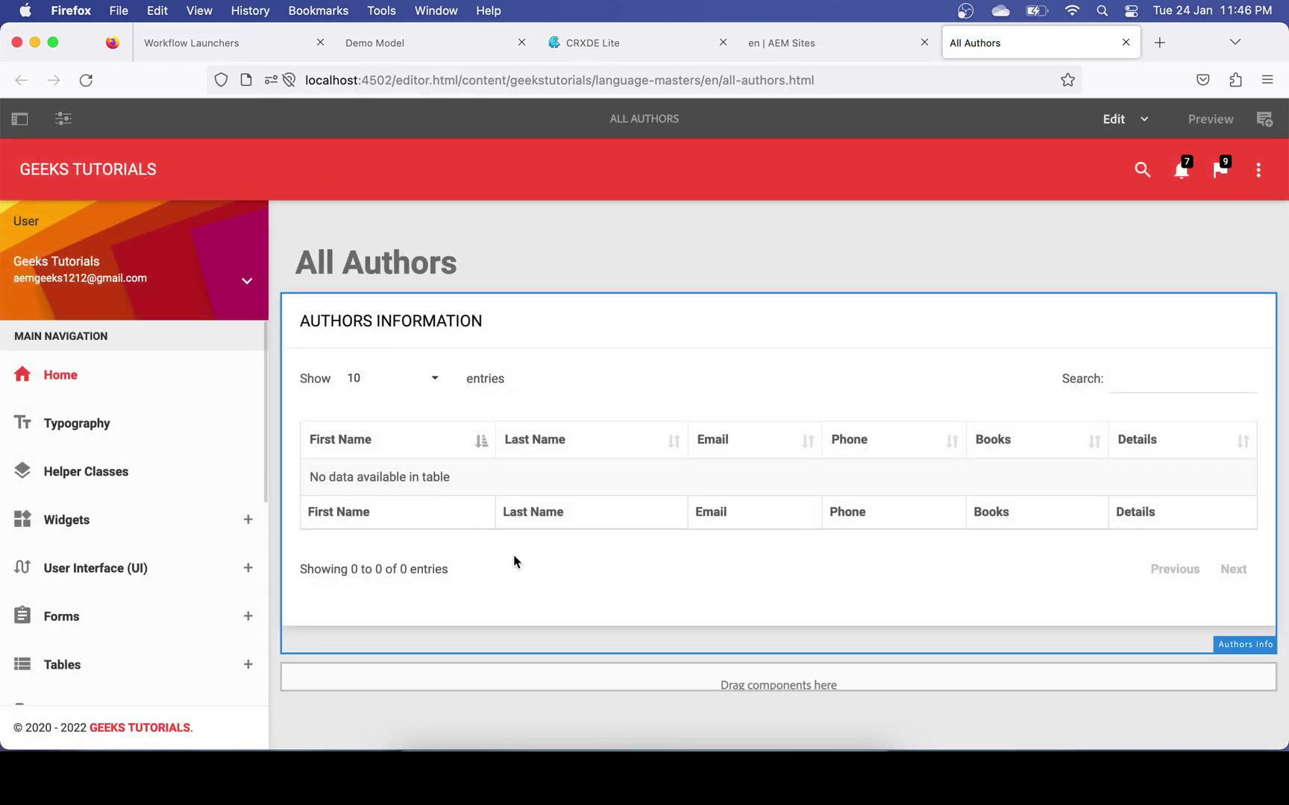
# Insert an Accordion component into the empty drop area below the authors table
pyautogui.click(507, 688)
pyautogui.click(314, 649)
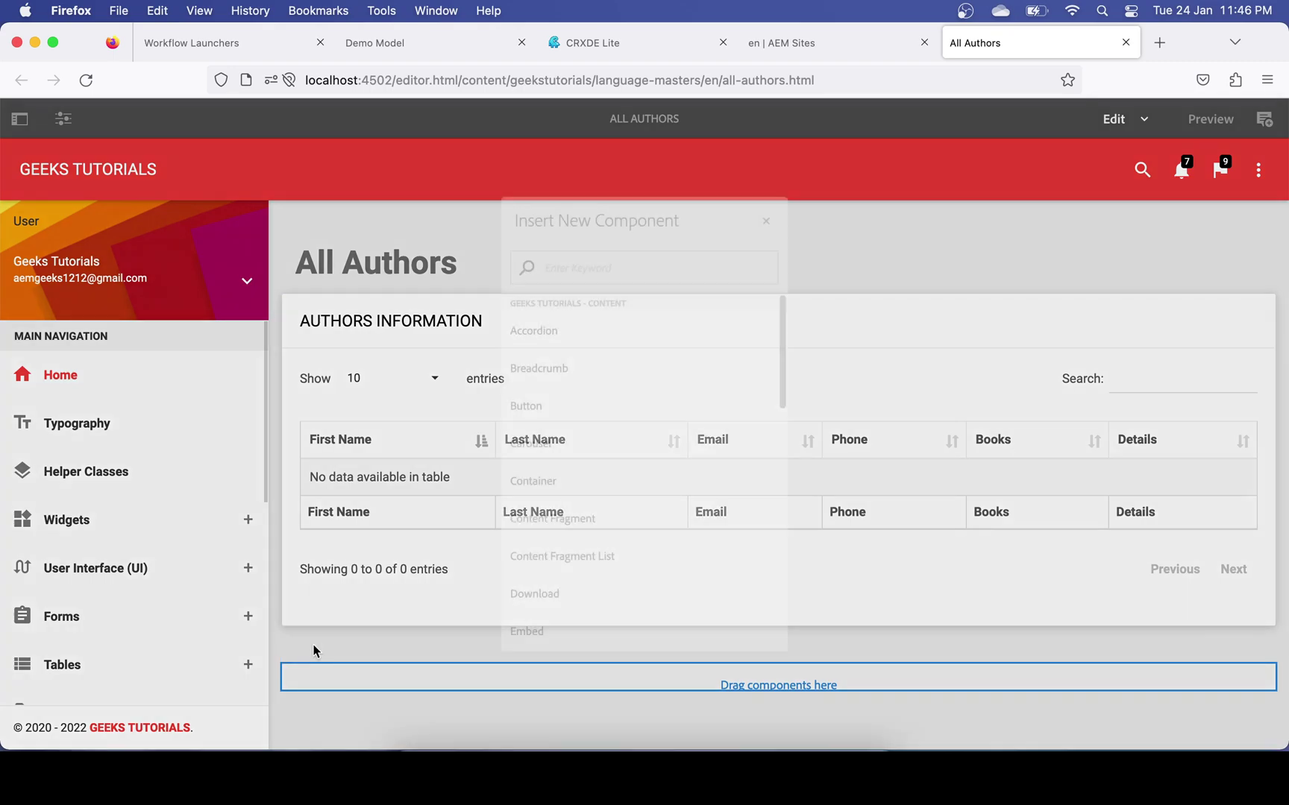
pyautogui.click(593, 332)
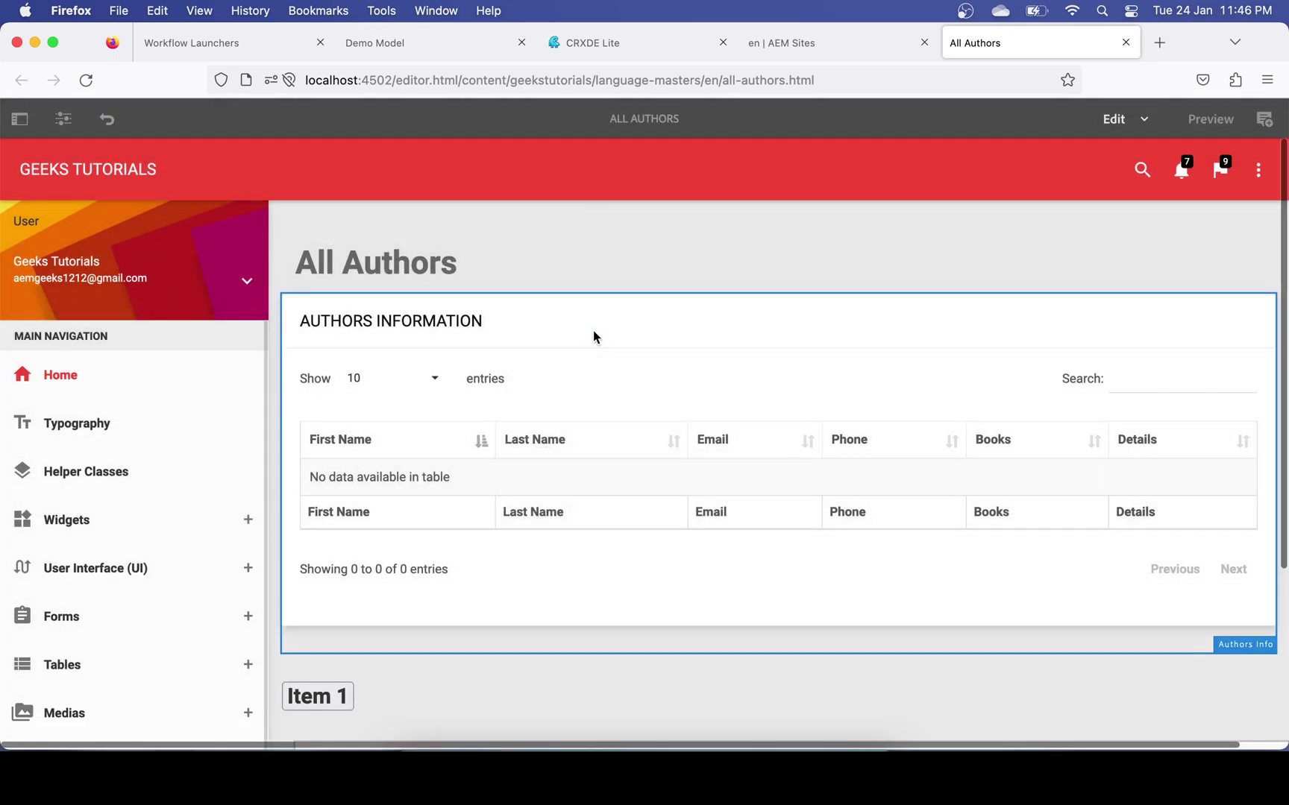
pyautogui.scroll(-5, 595, 495)
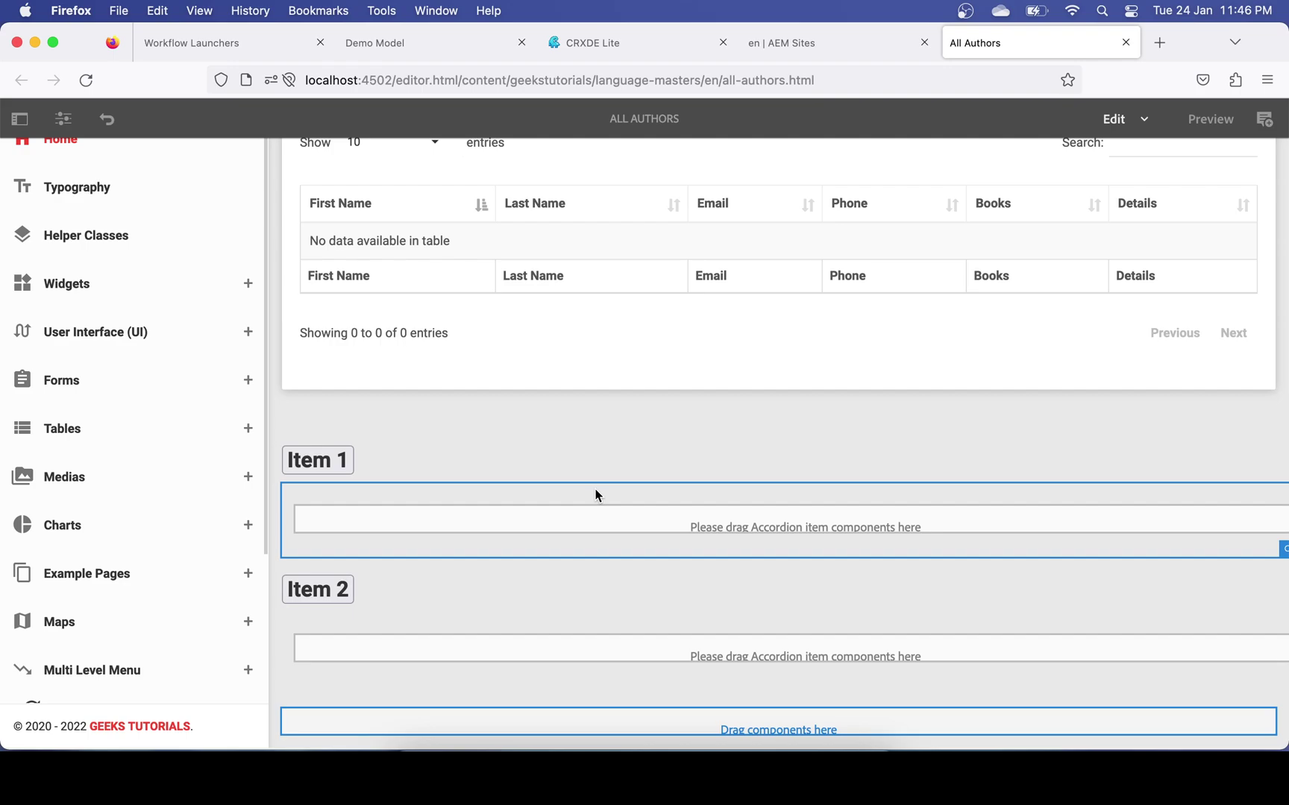
# Reload the Sites console and select All Authors to read its Demo Model timeline entries
pyautogui.click(821, 42)
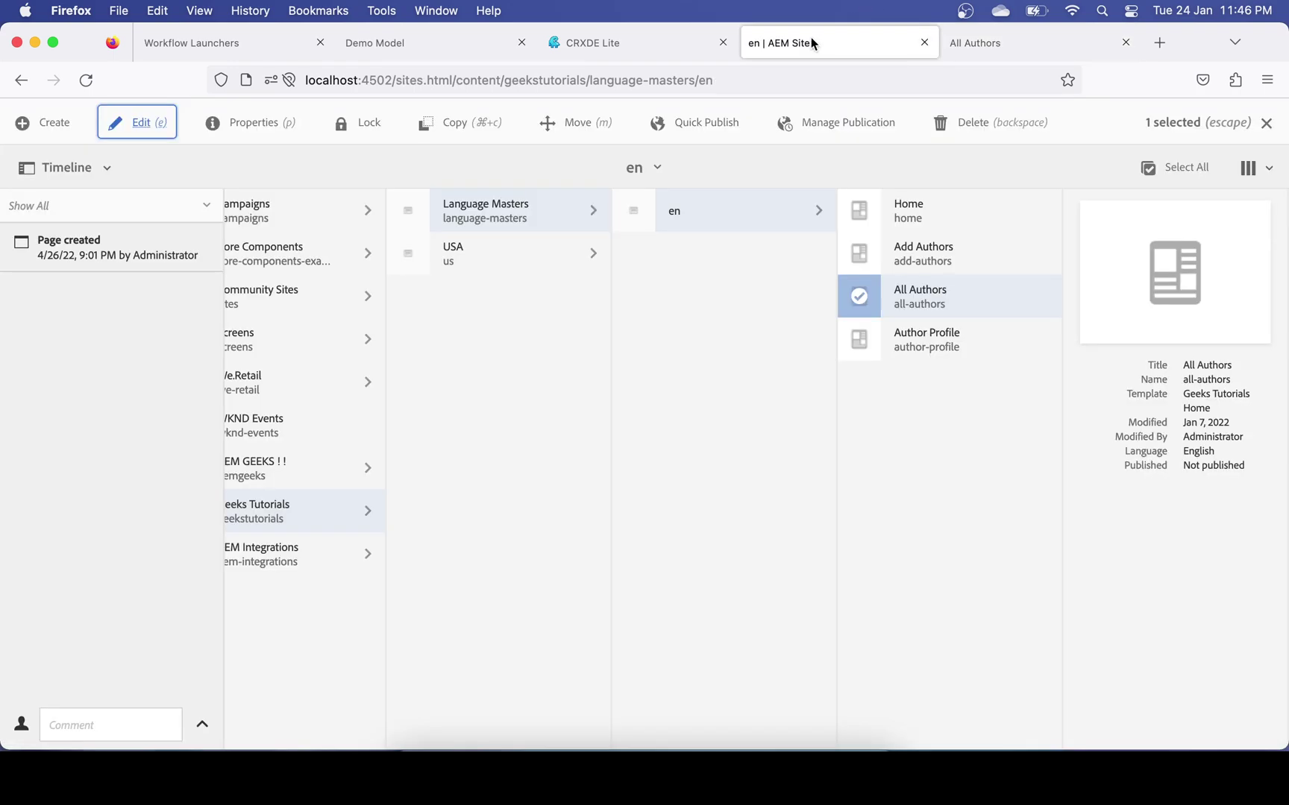
pyautogui.click(85, 80)
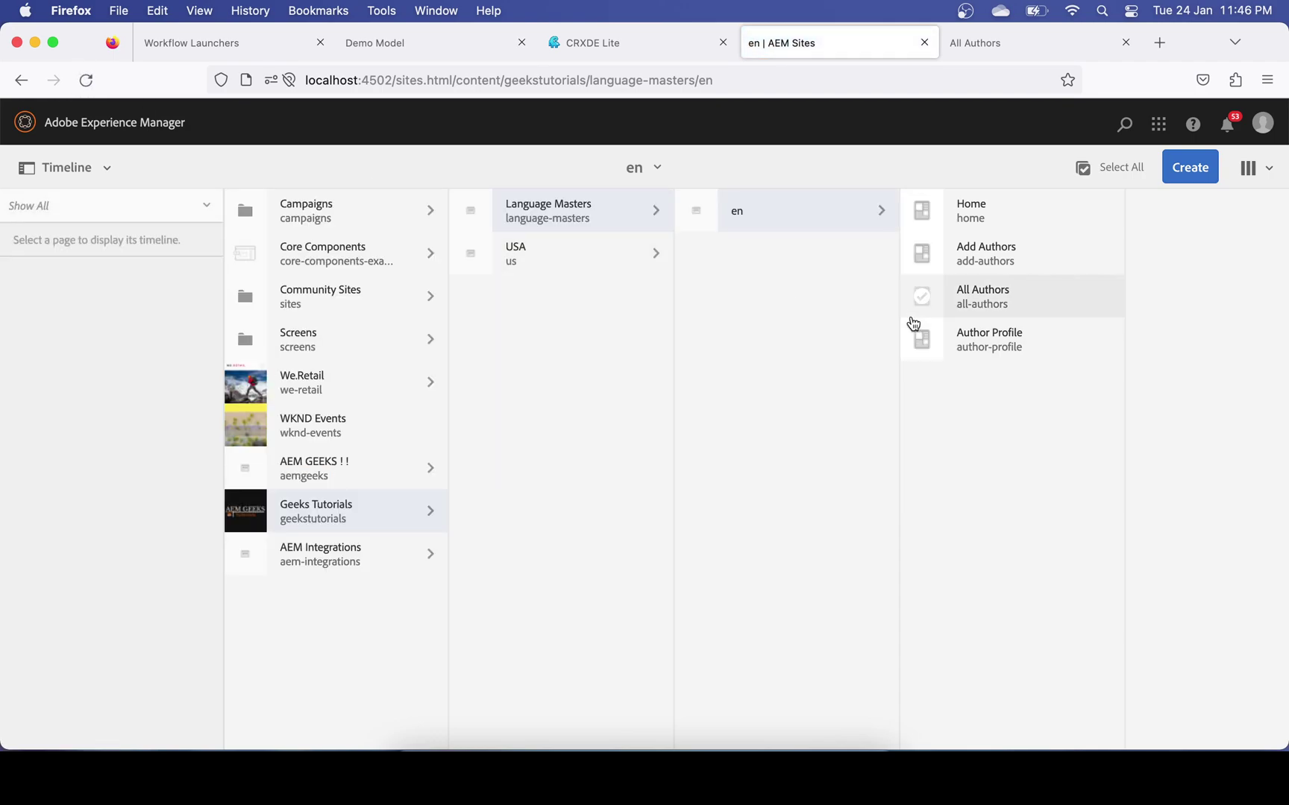
pyautogui.click(922, 298)
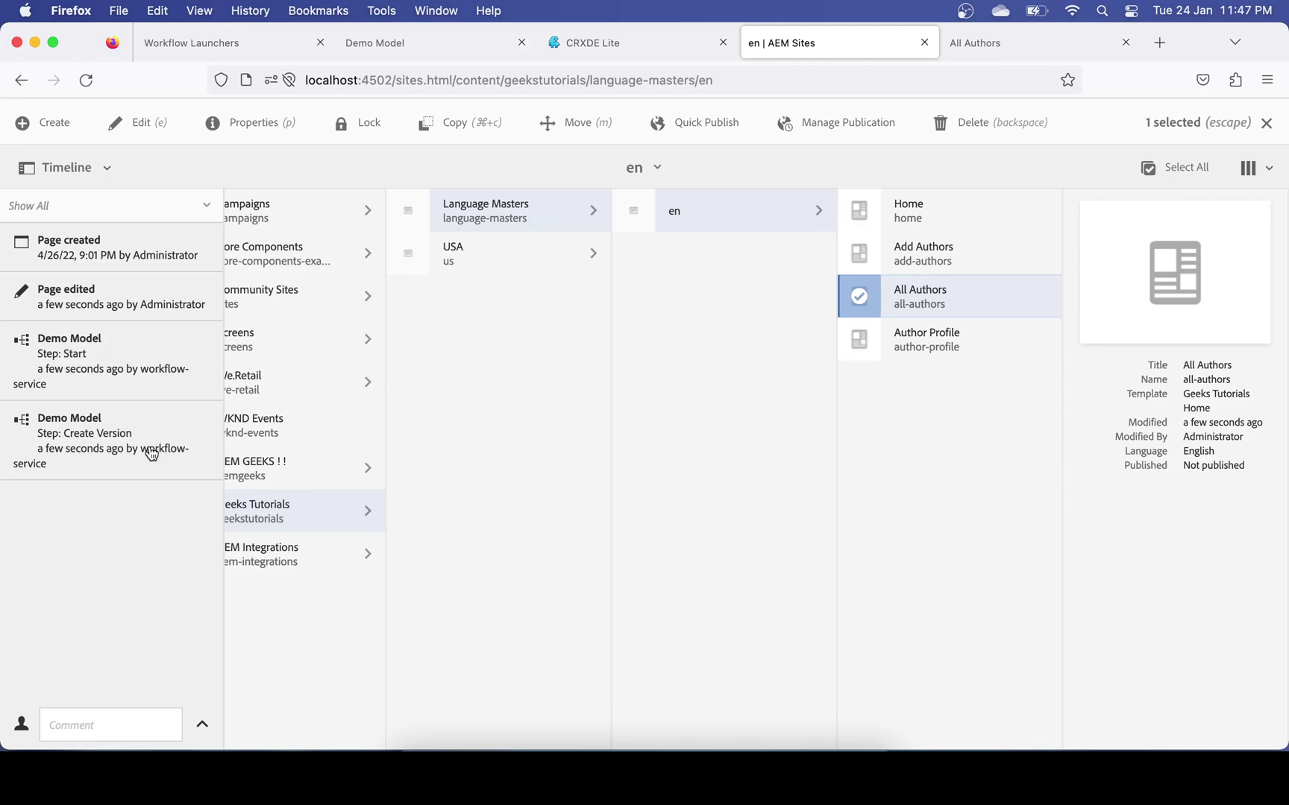
pyautogui.moveTo(103, 461)
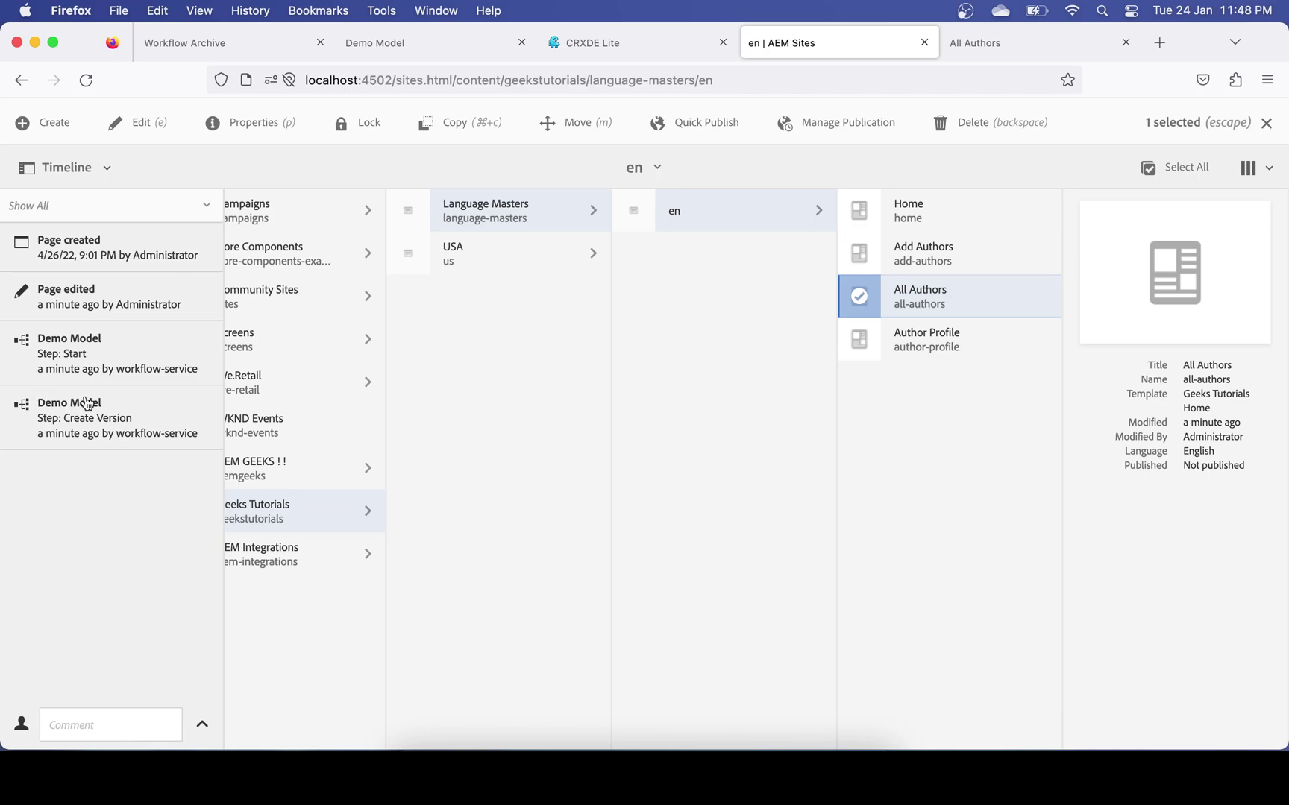
# Check the COMPLETED Demo Model row in Workflow Archive, visit Tools > Workflow, then switch to CRXDE Lite
pyautogui.click(201, 45)
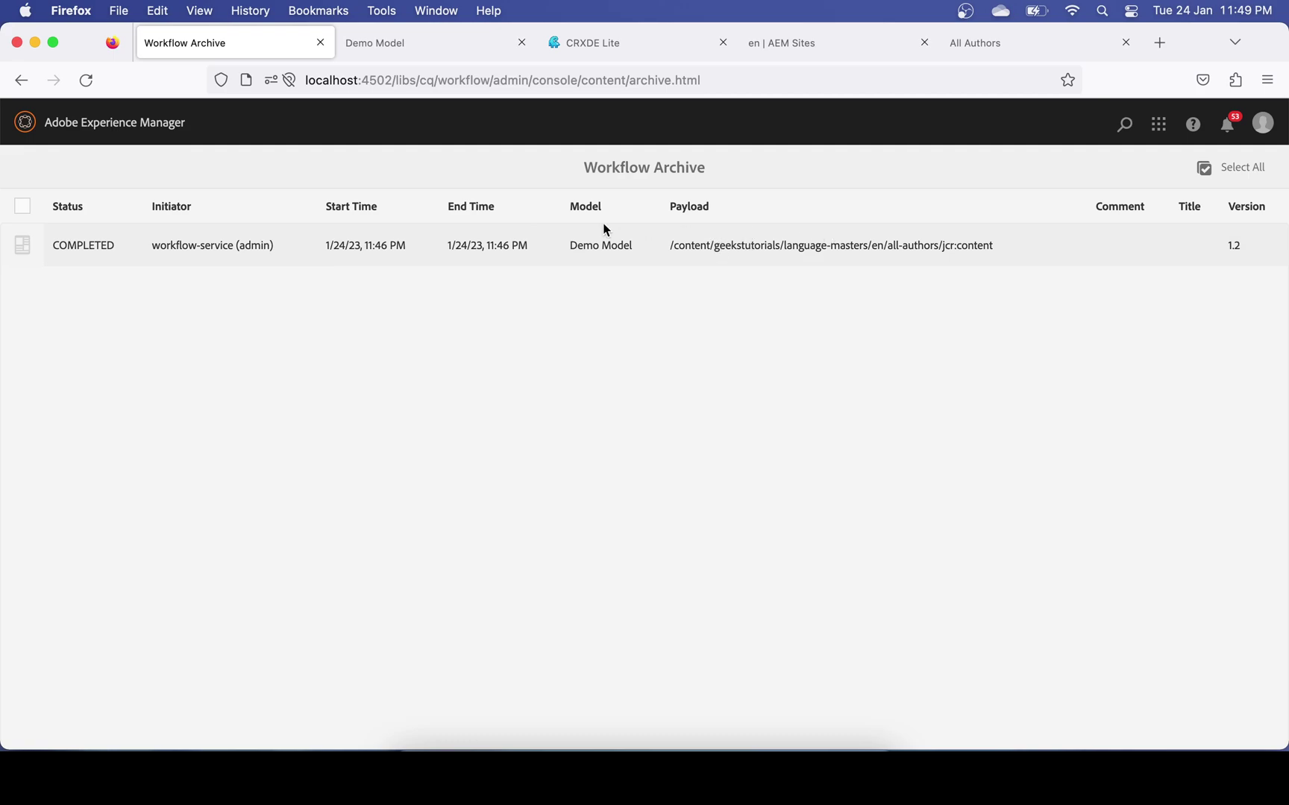
pyautogui.click(107, 123)
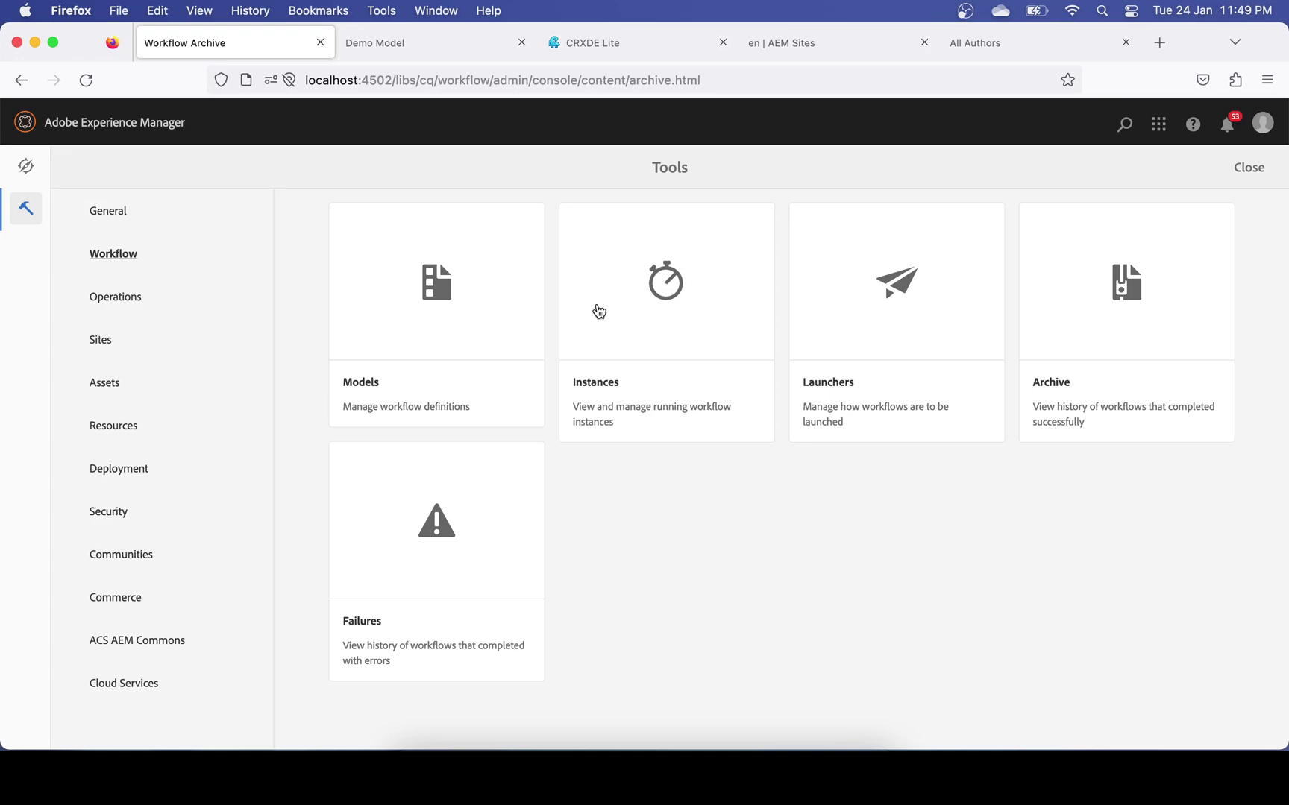
pyautogui.click(597, 41)
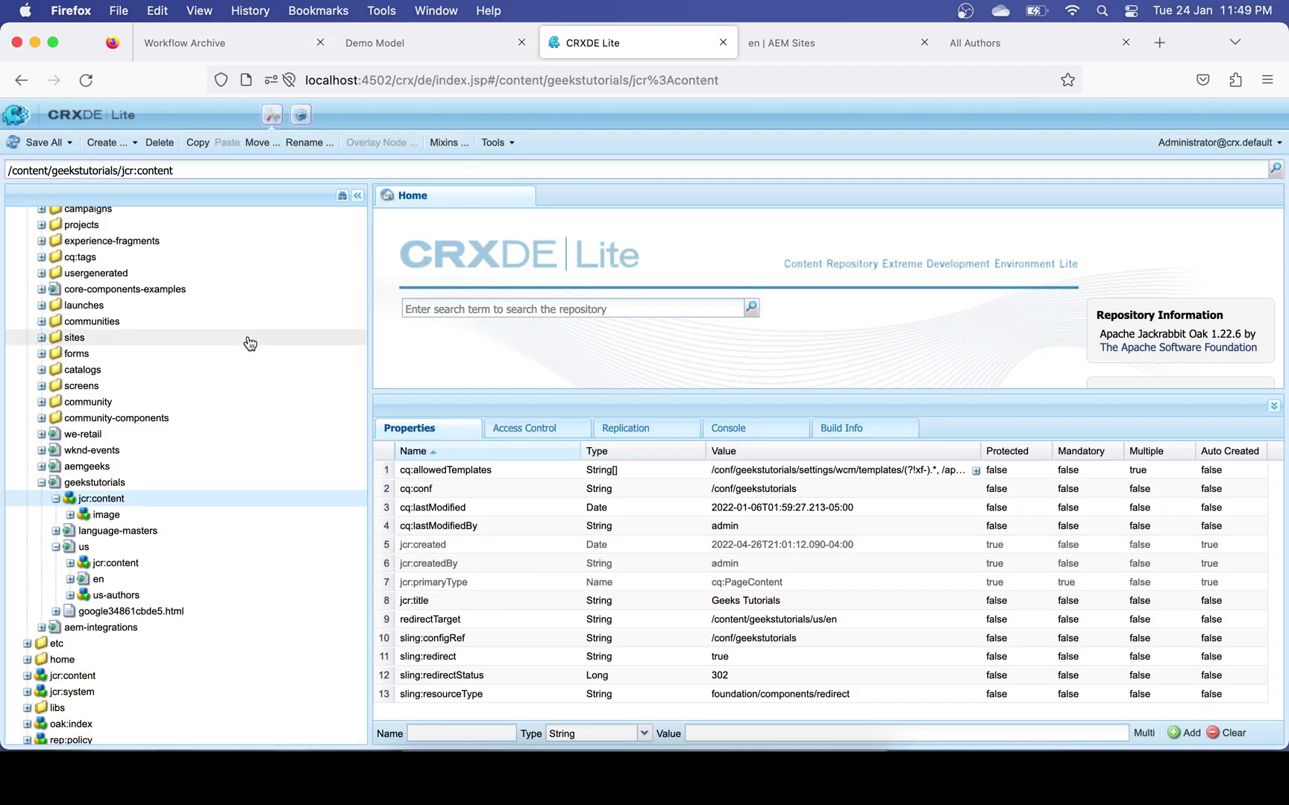
# Expand /conf/global/settings/workflow down to the demo-model workflow model
pyautogui.scroll(4, 249, 343)
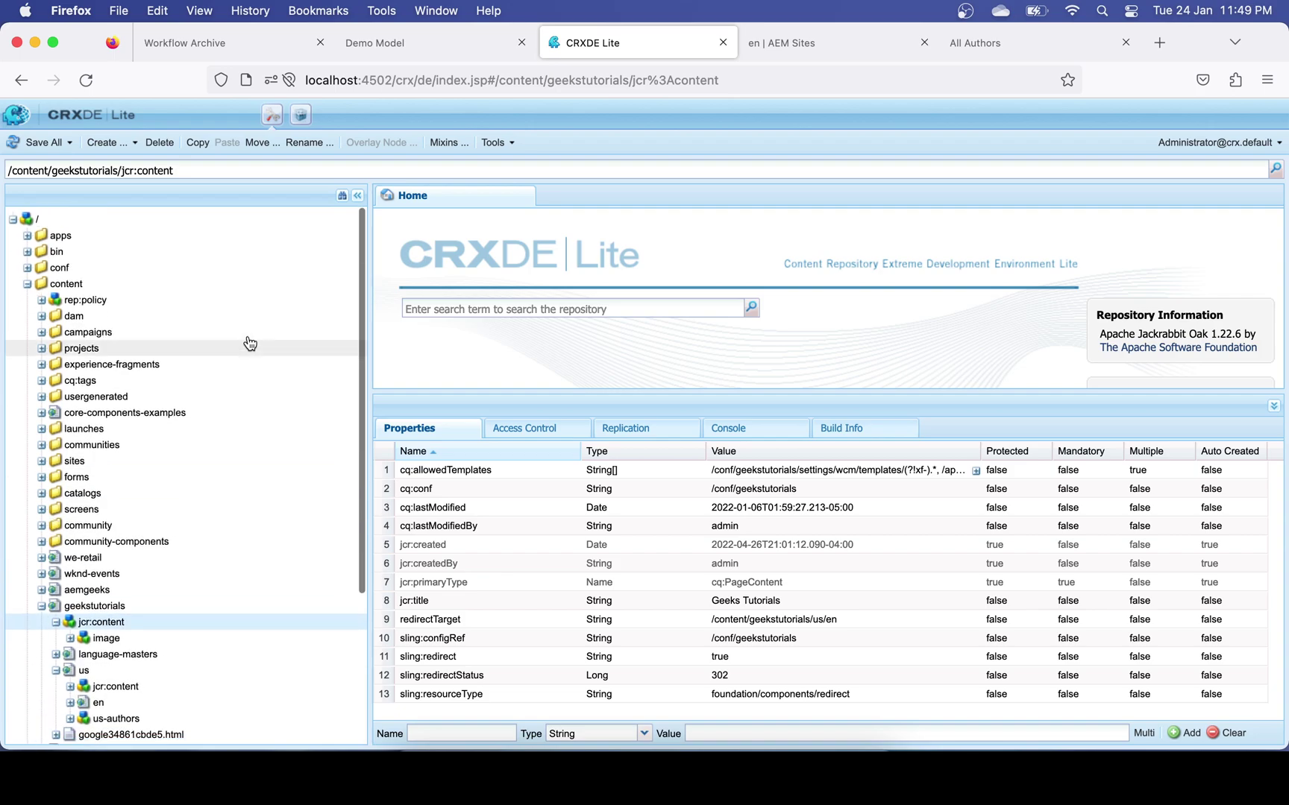
pyautogui.click(26, 279)
pyautogui.click(28, 263)
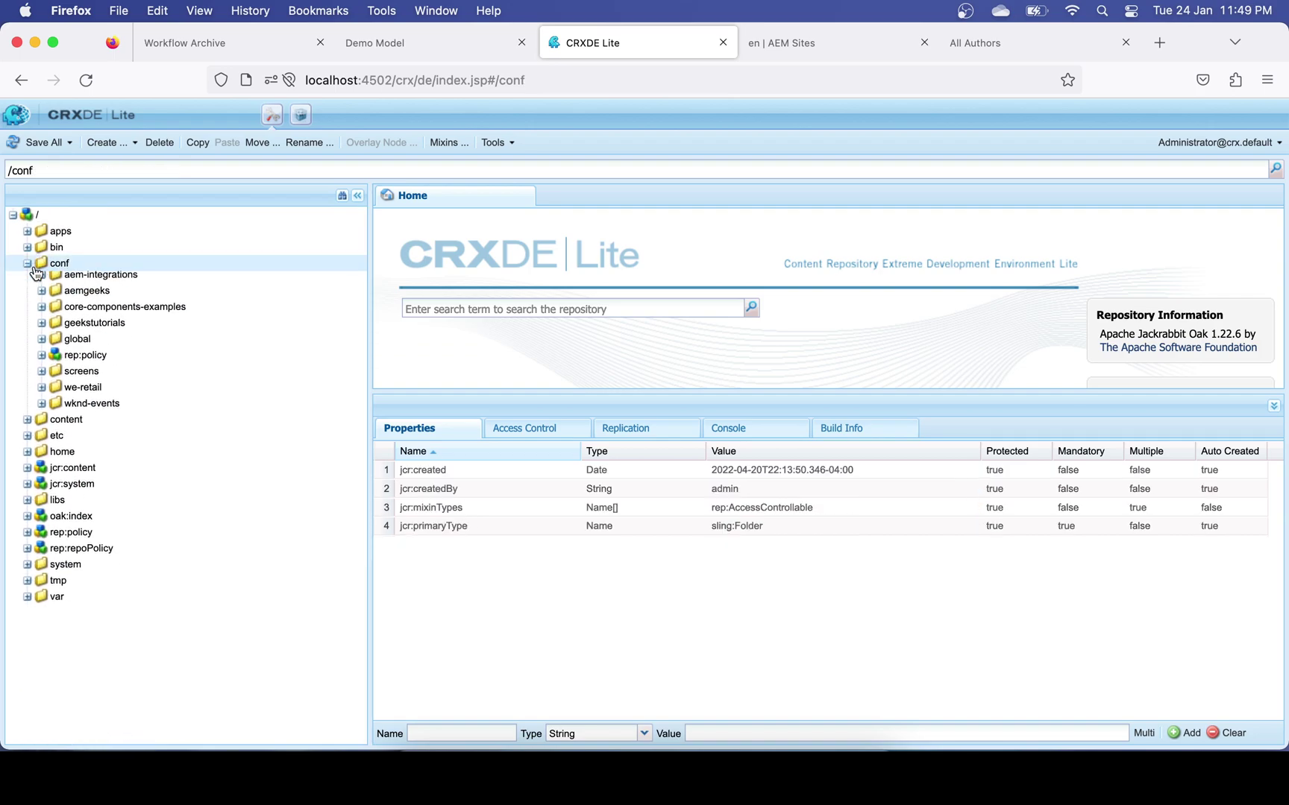
pyautogui.doubleClick(89, 345)
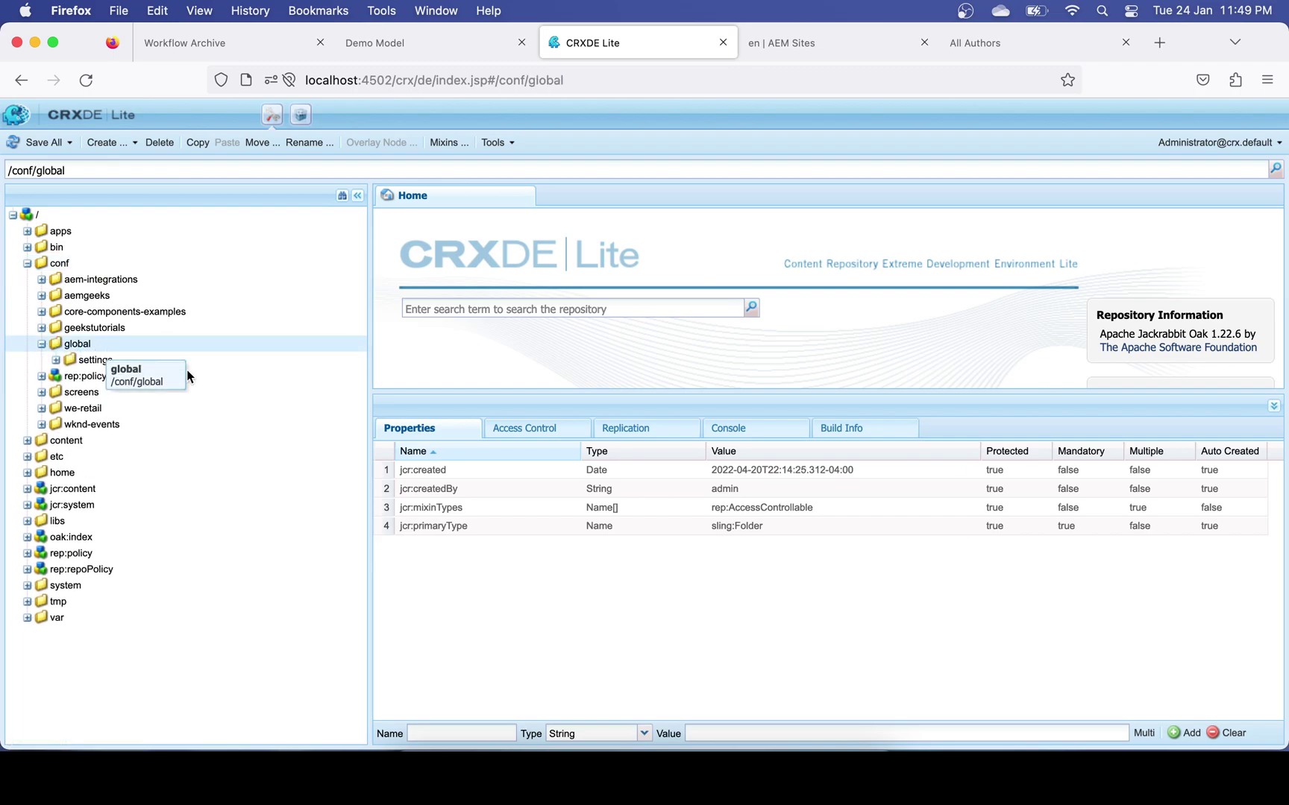
pyautogui.doubleClick(97, 361)
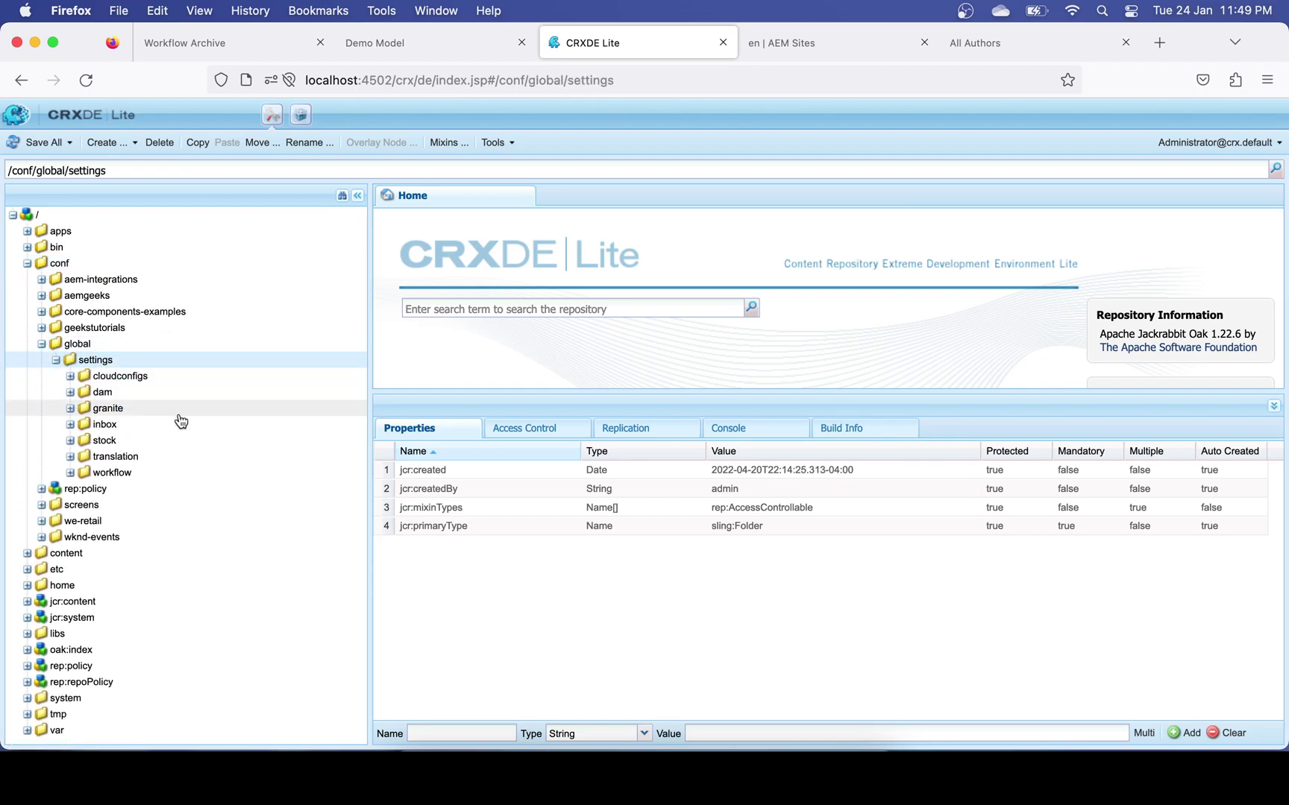
pyautogui.doubleClick(127, 472)
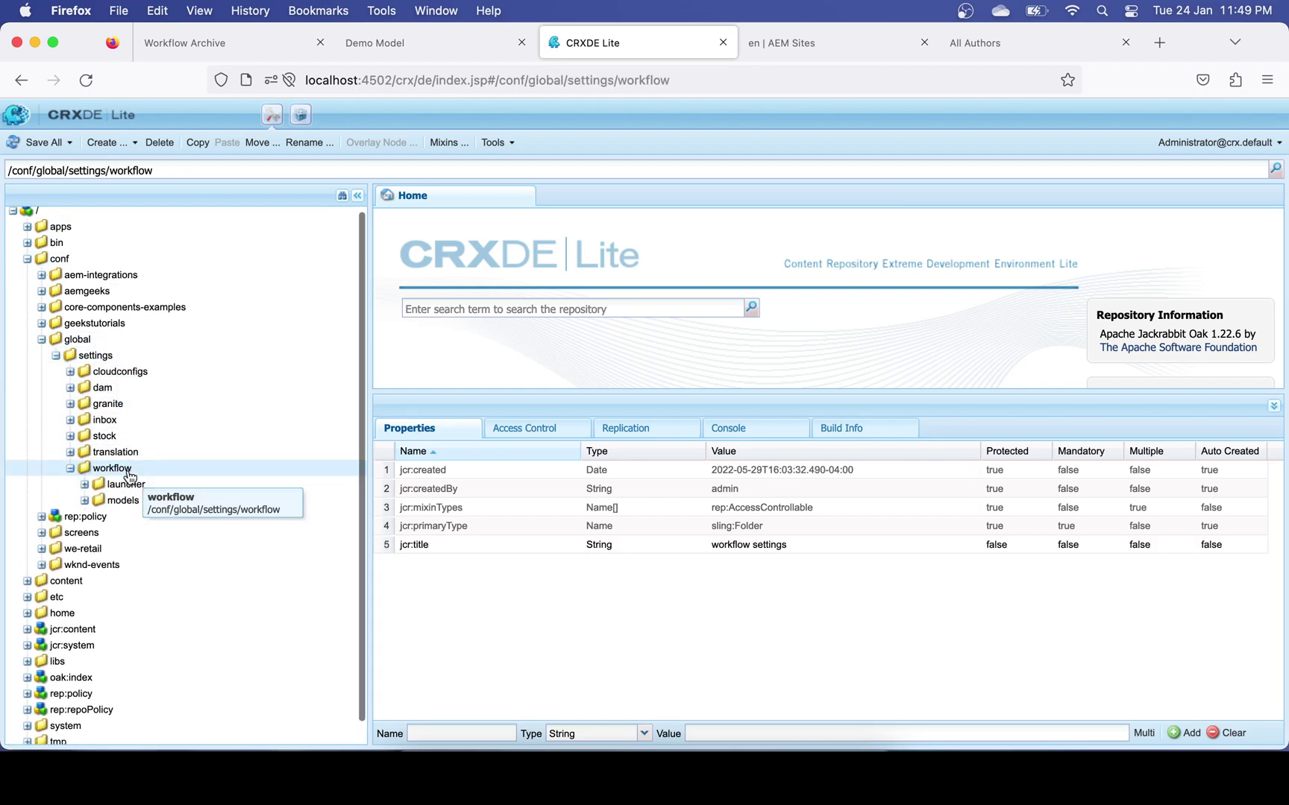
pyautogui.doubleClick(121, 504)
pyautogui.scroll(-3, 241, 406)
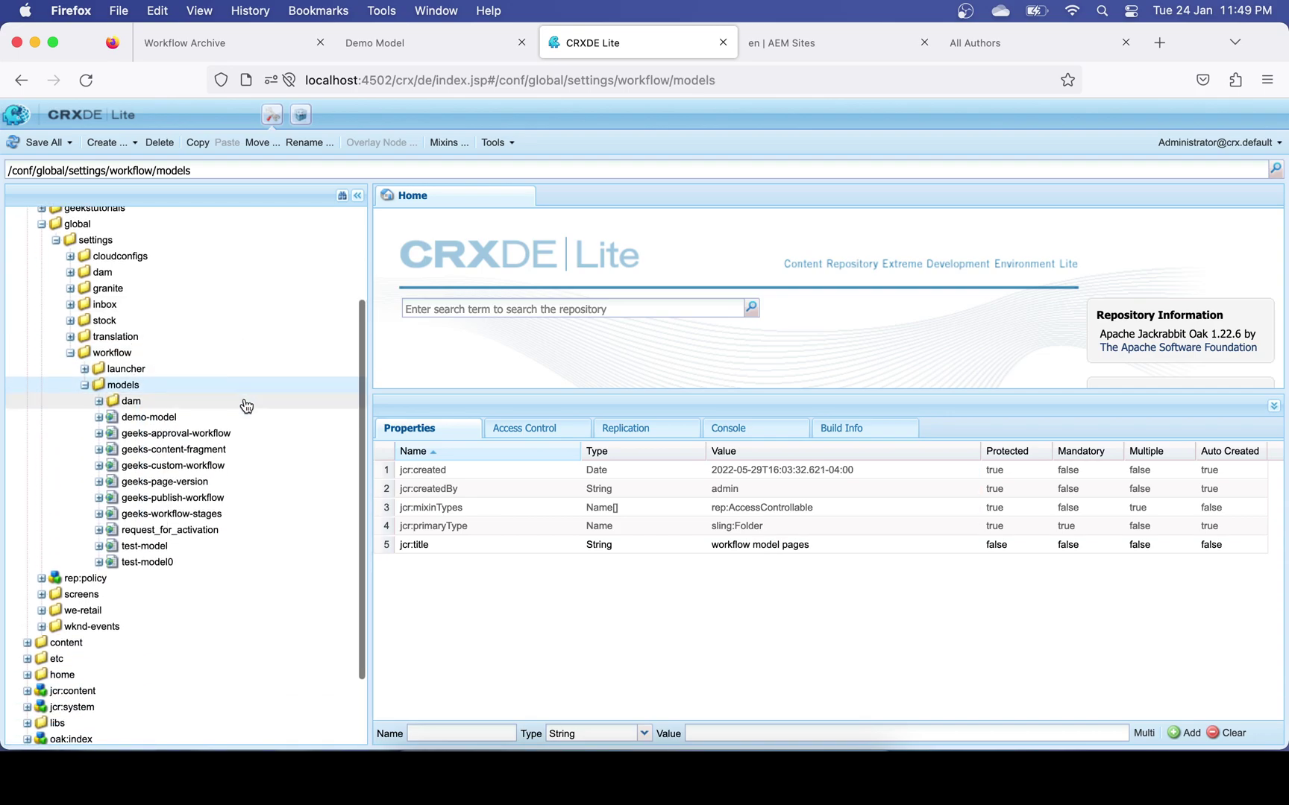
pyautogui.doubleClick(137, 419)
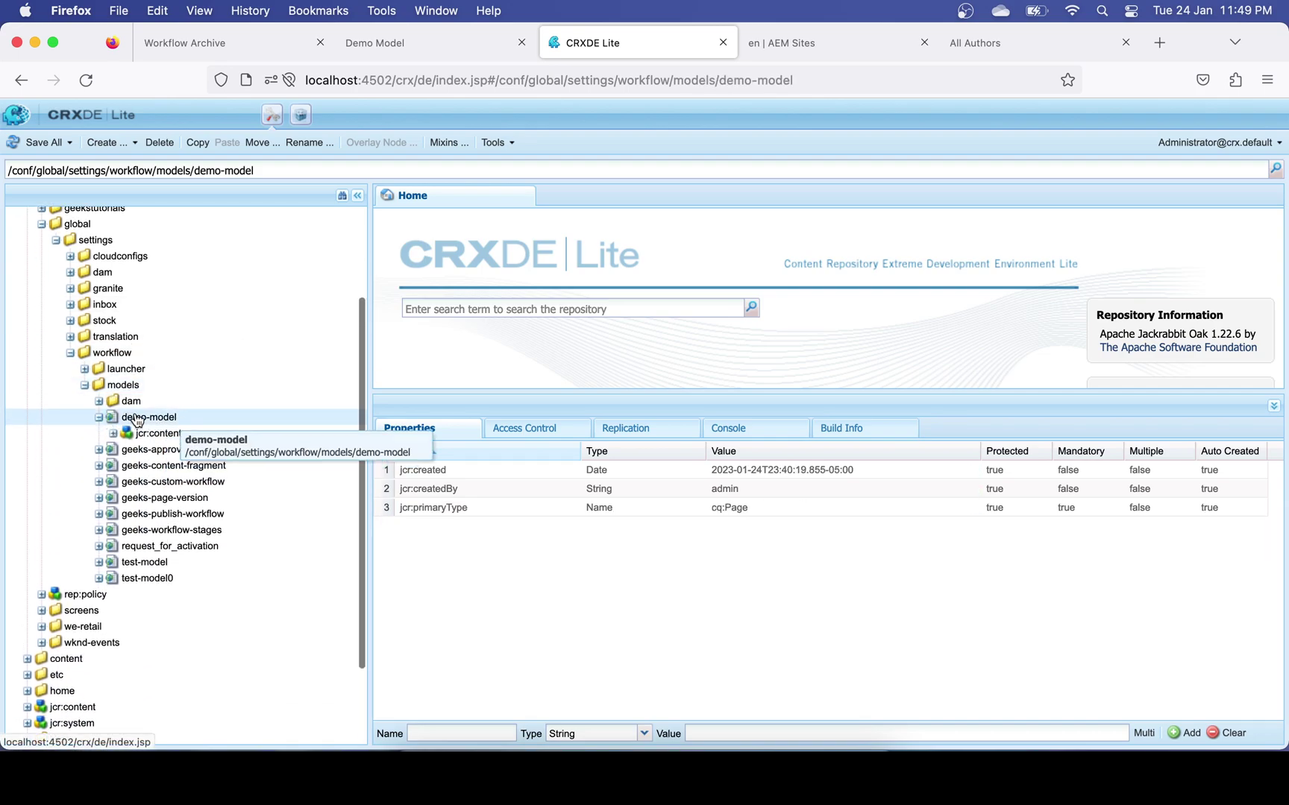
pyautogui.doubleClick(127, 369)
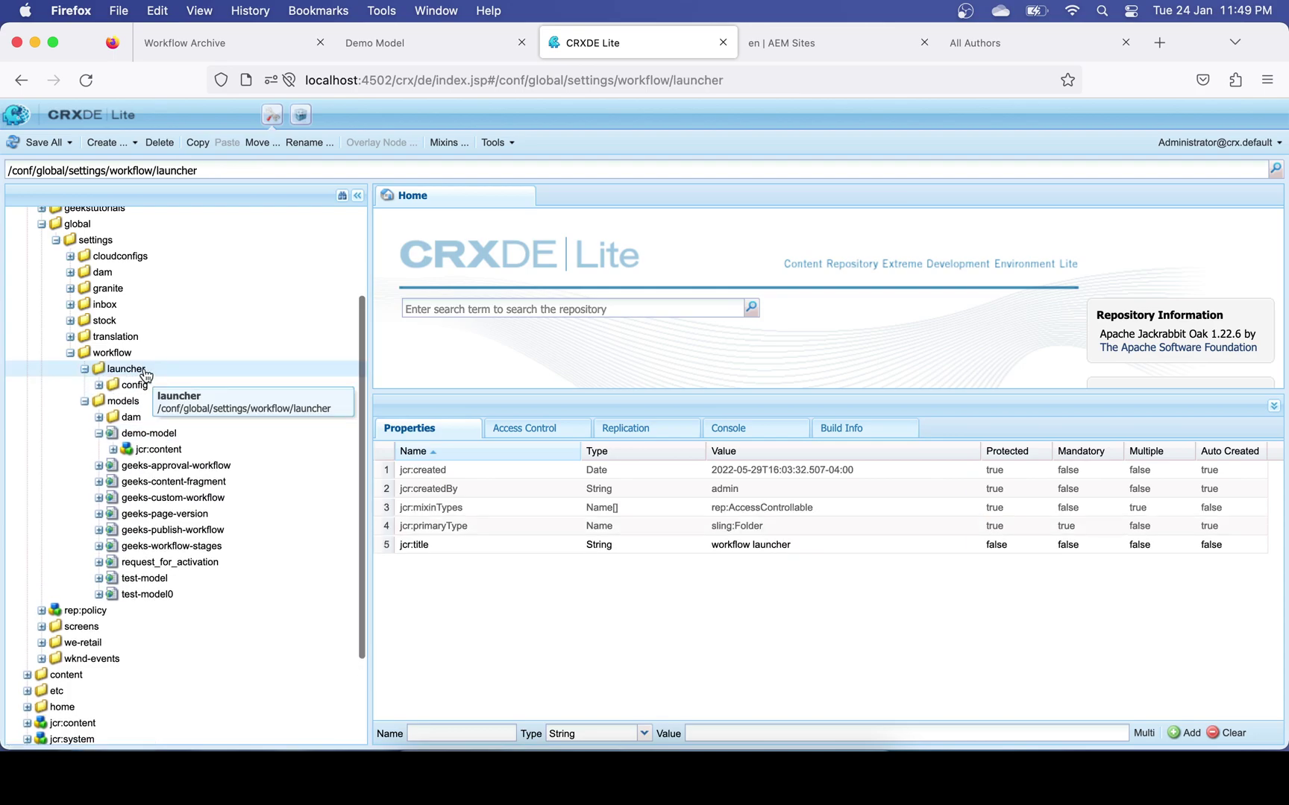
pyautogui.doubleClick(159, 392)
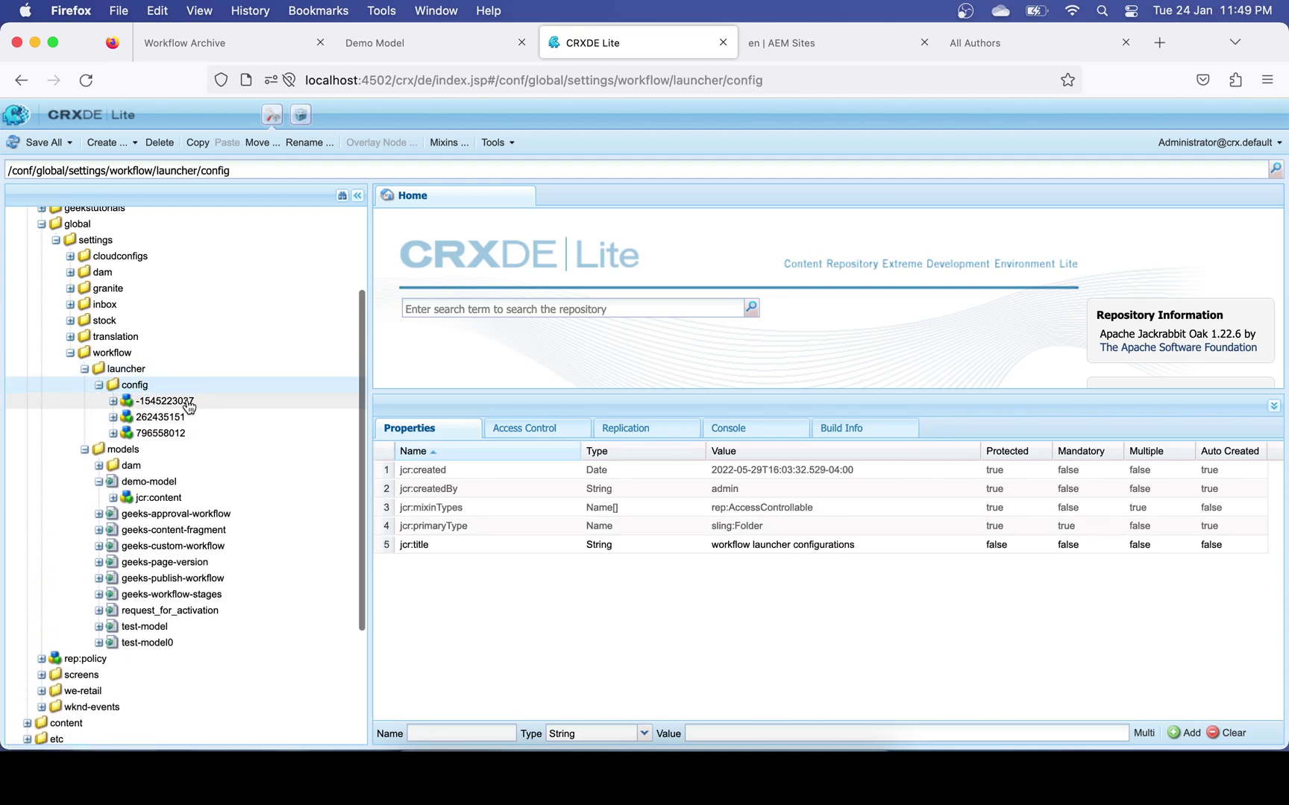
pyautogui.click(181, 402)
pyautogui.click(177, 420)
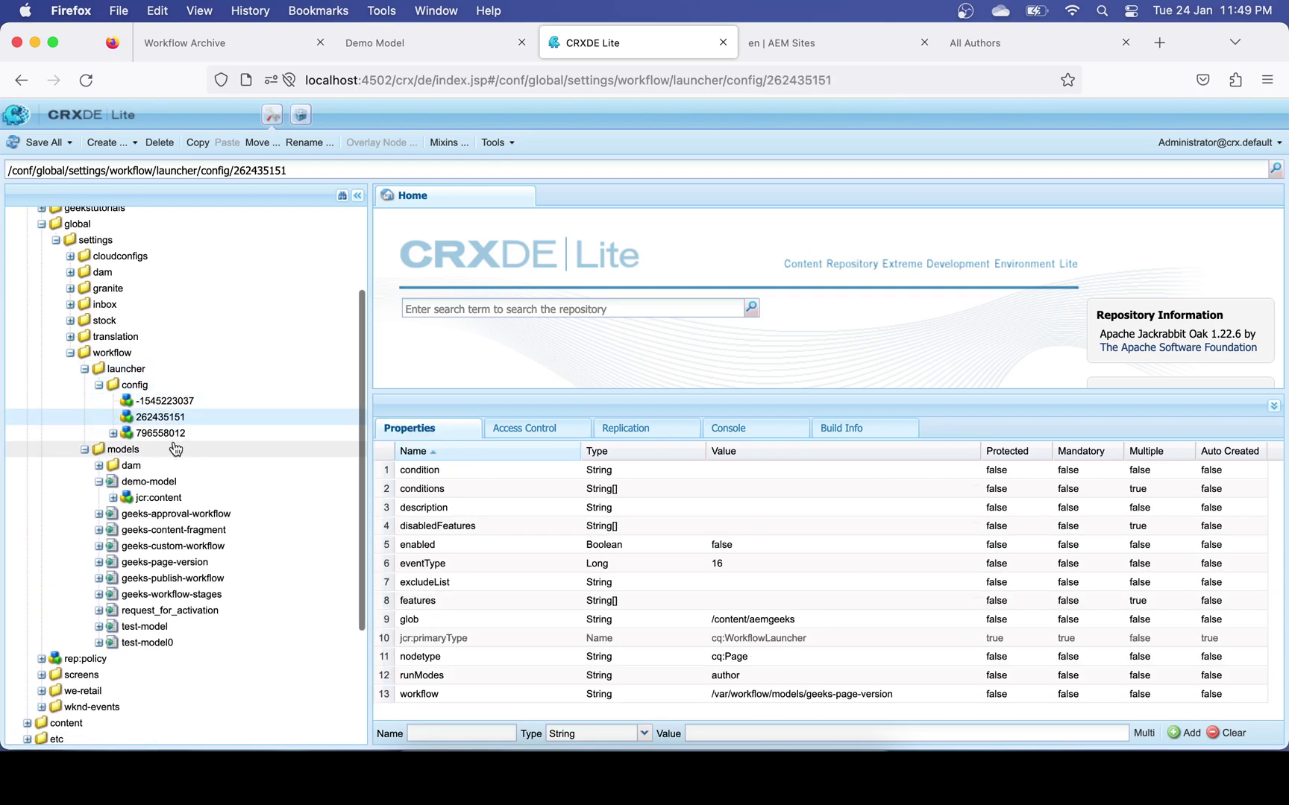
pyautogui.click(173, 437)
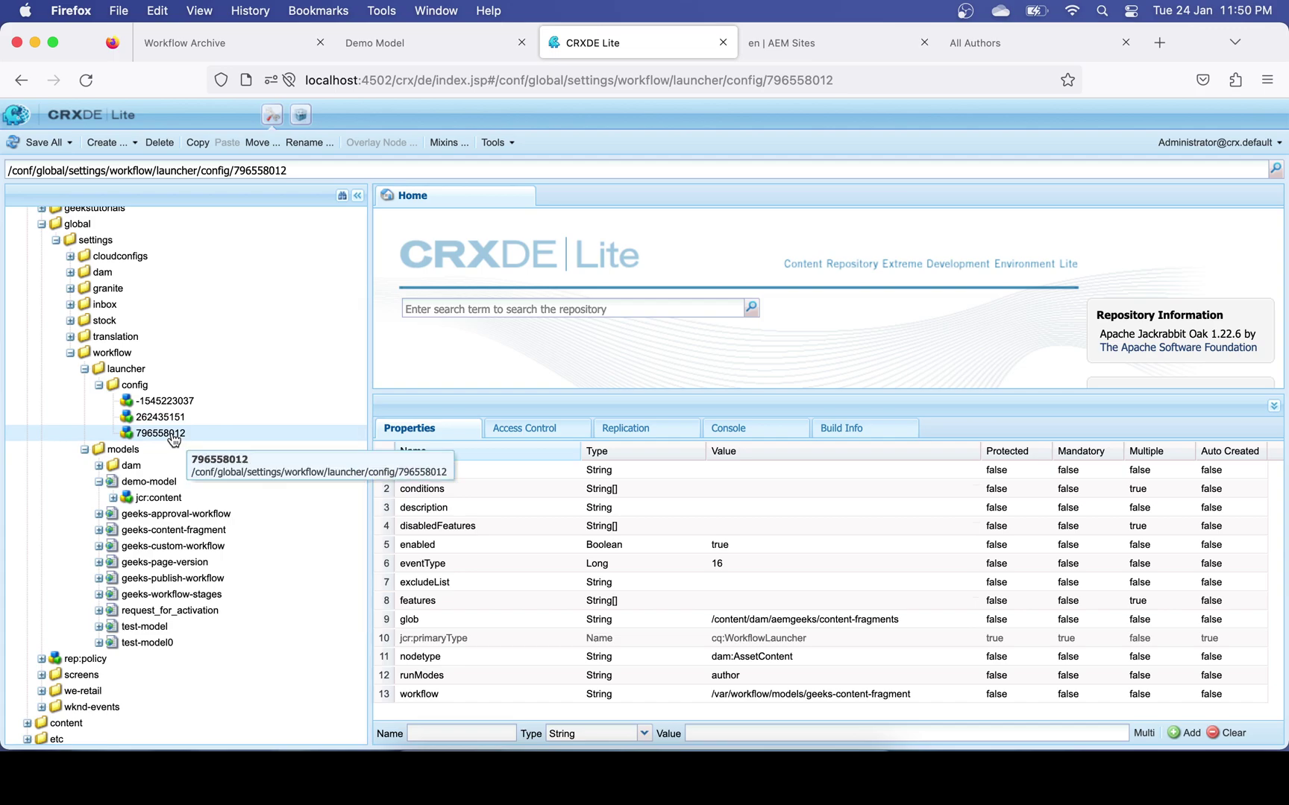
pyautogui.click(164, 402)
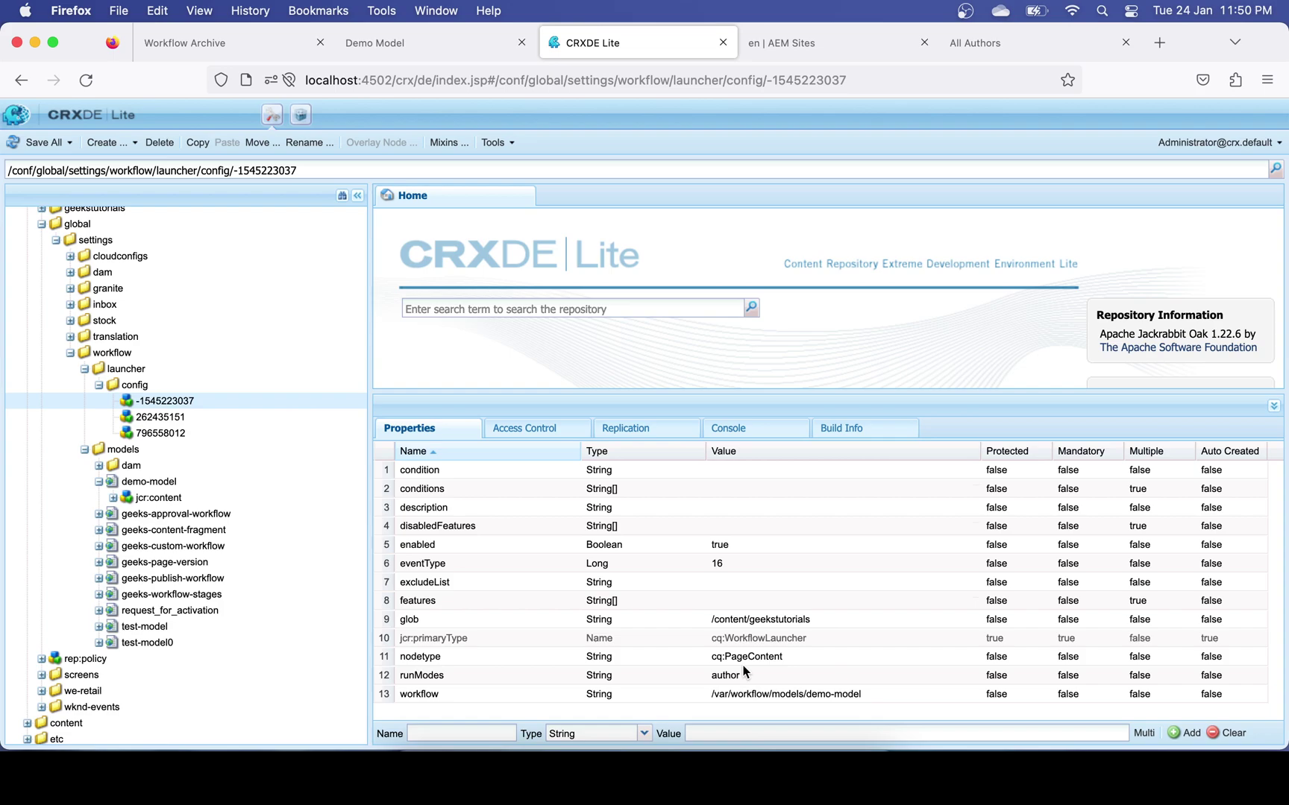
pyautogui.click(70, 353)
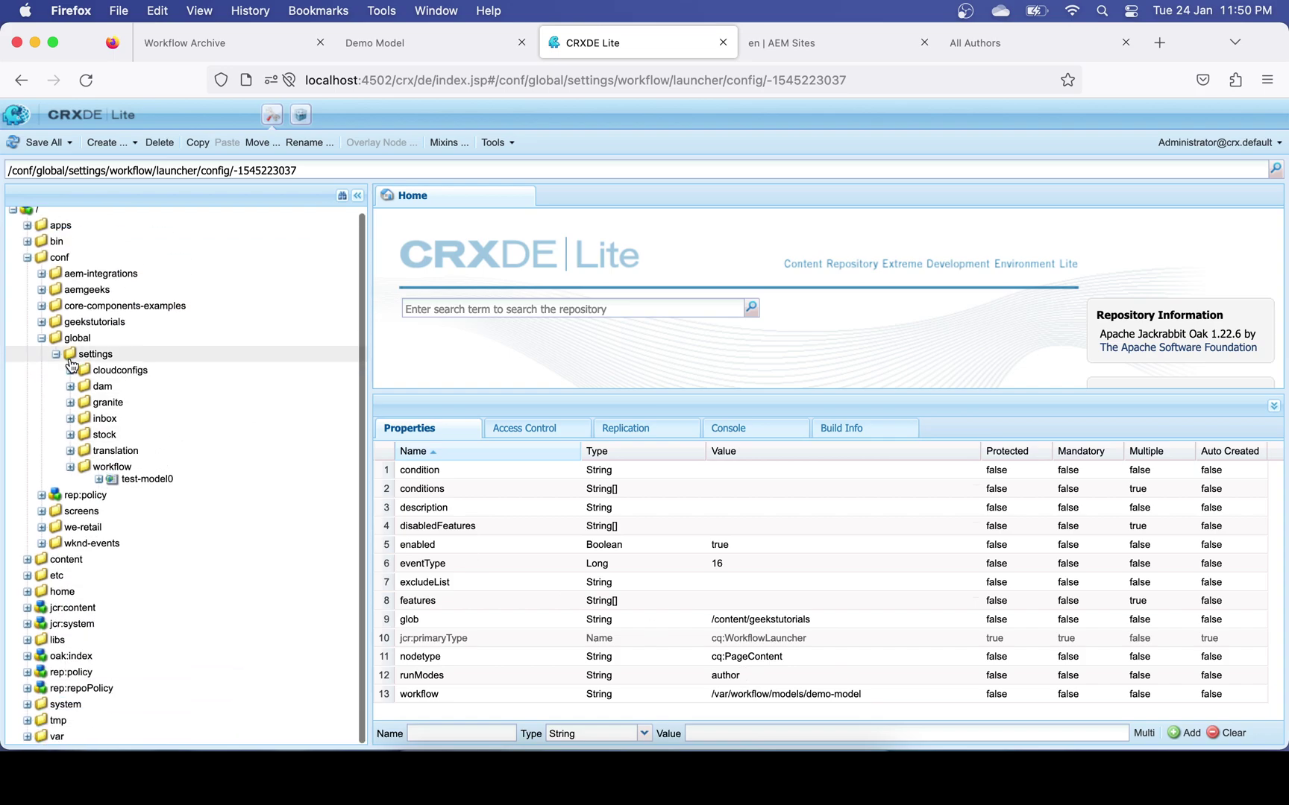
pyautogui.click(42, 343)
pyautogui.click(27, 264)
# Expand /var/workflow/models/demo-model/nodes in the repository tree
pyautogui.doubleClick(57, 457)
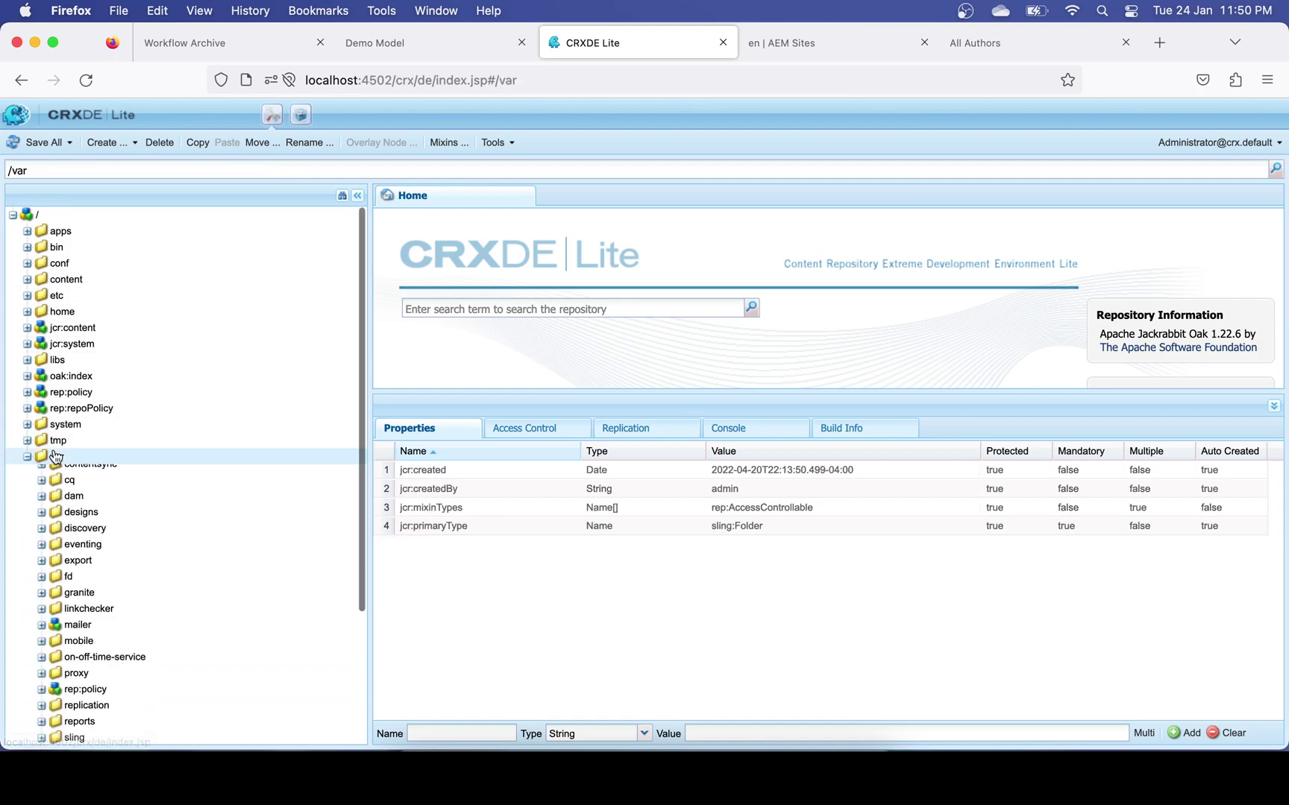
pyautogui.scroll(-5, 168, 473)
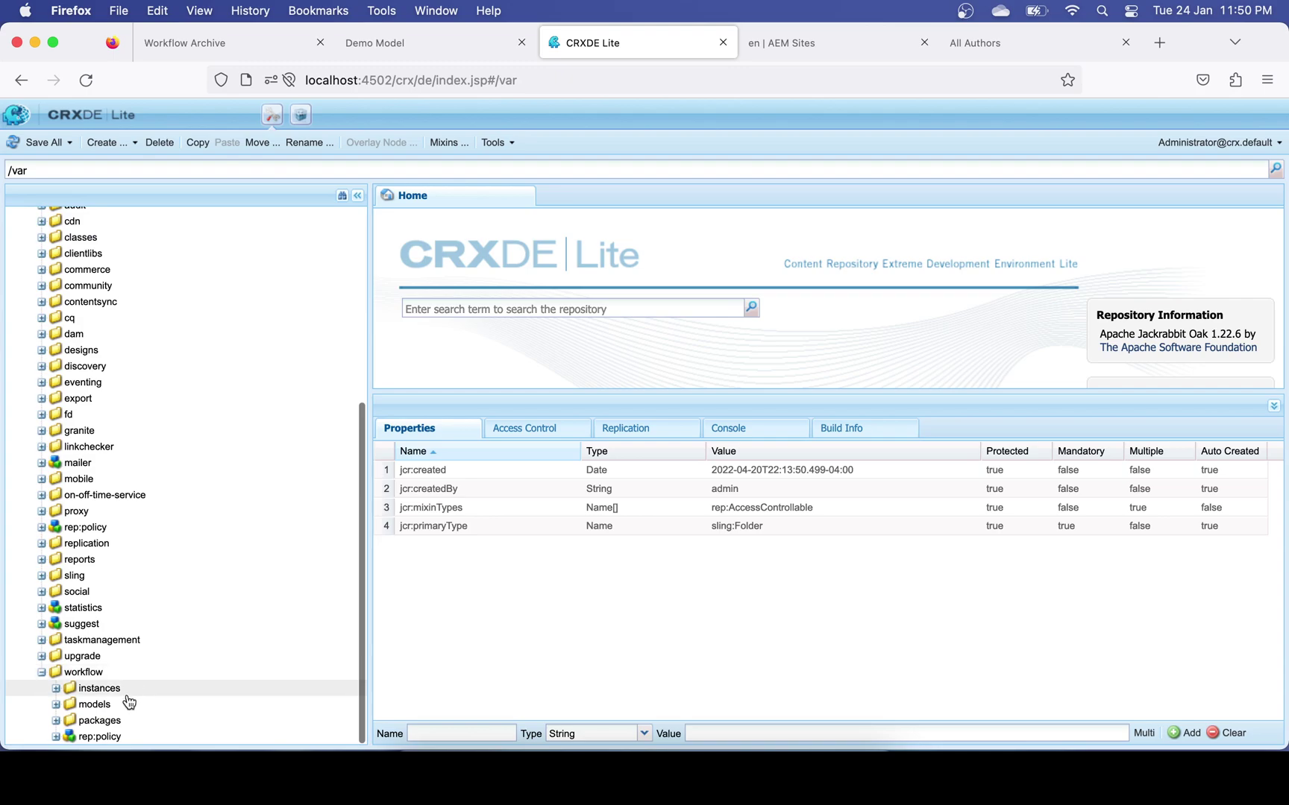
pyautogui.click(112, 720)
pyautogui.doubleClick(108, 704)
pyautogui.scroll(-10, 108, 705)
pyautogui.scroll(2, 108, 705)
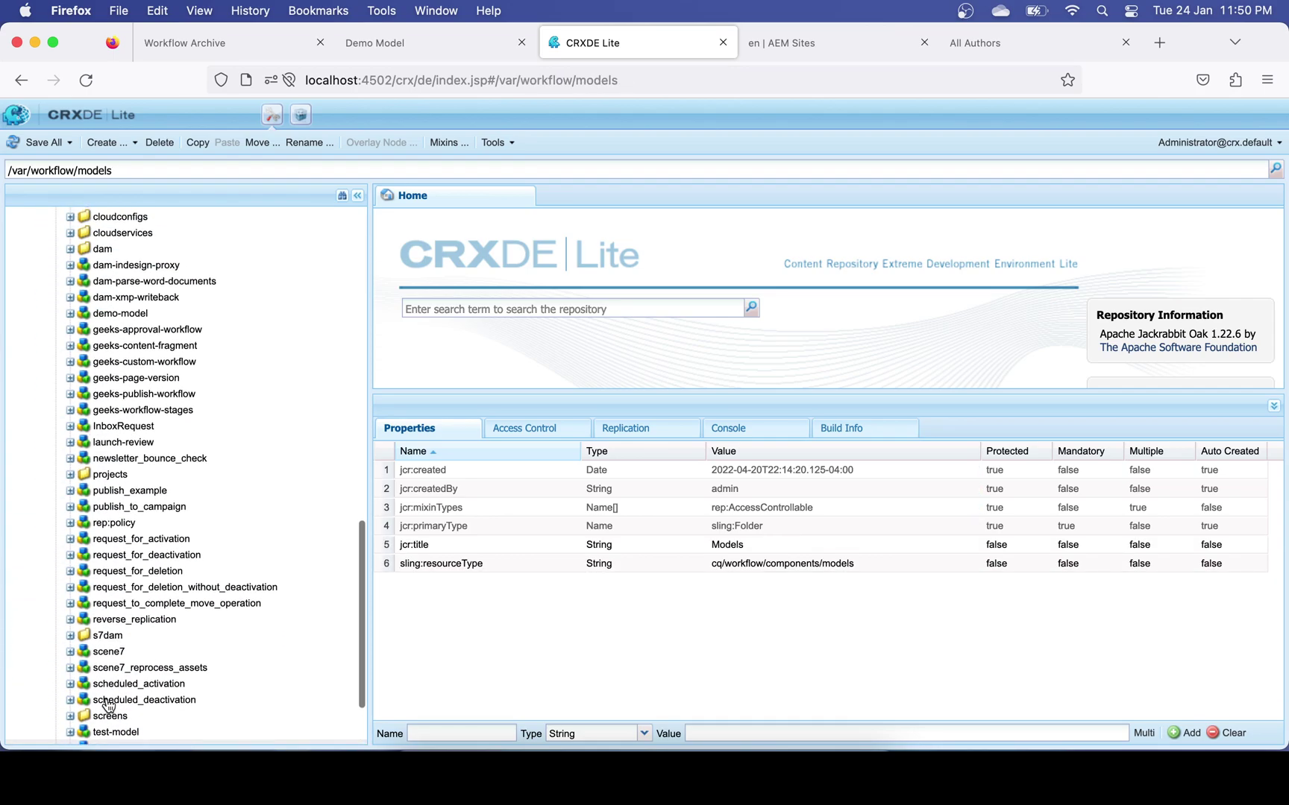
pyautogui.scroll(1, 108, 704)
pyautogui.doubleClick(123, 349)
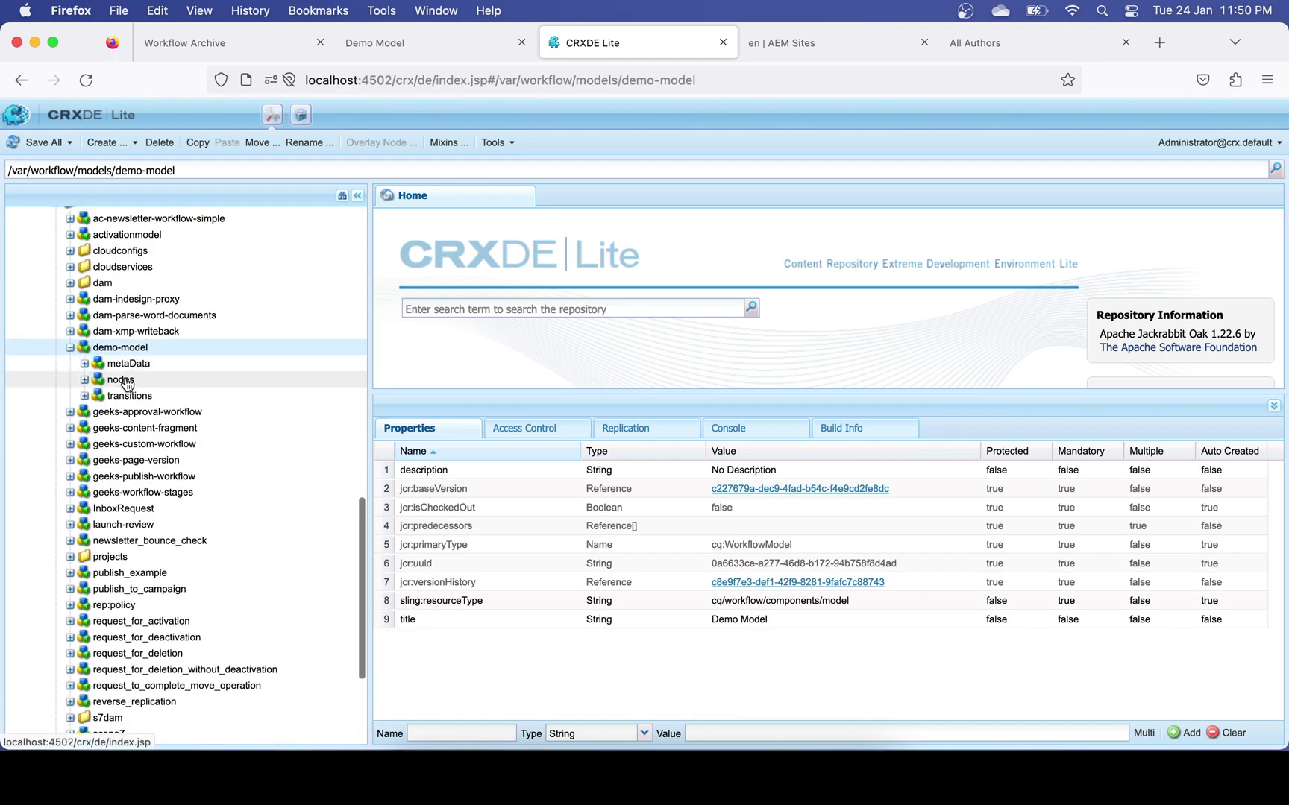
pyautogui.doubleClick(122, 380)
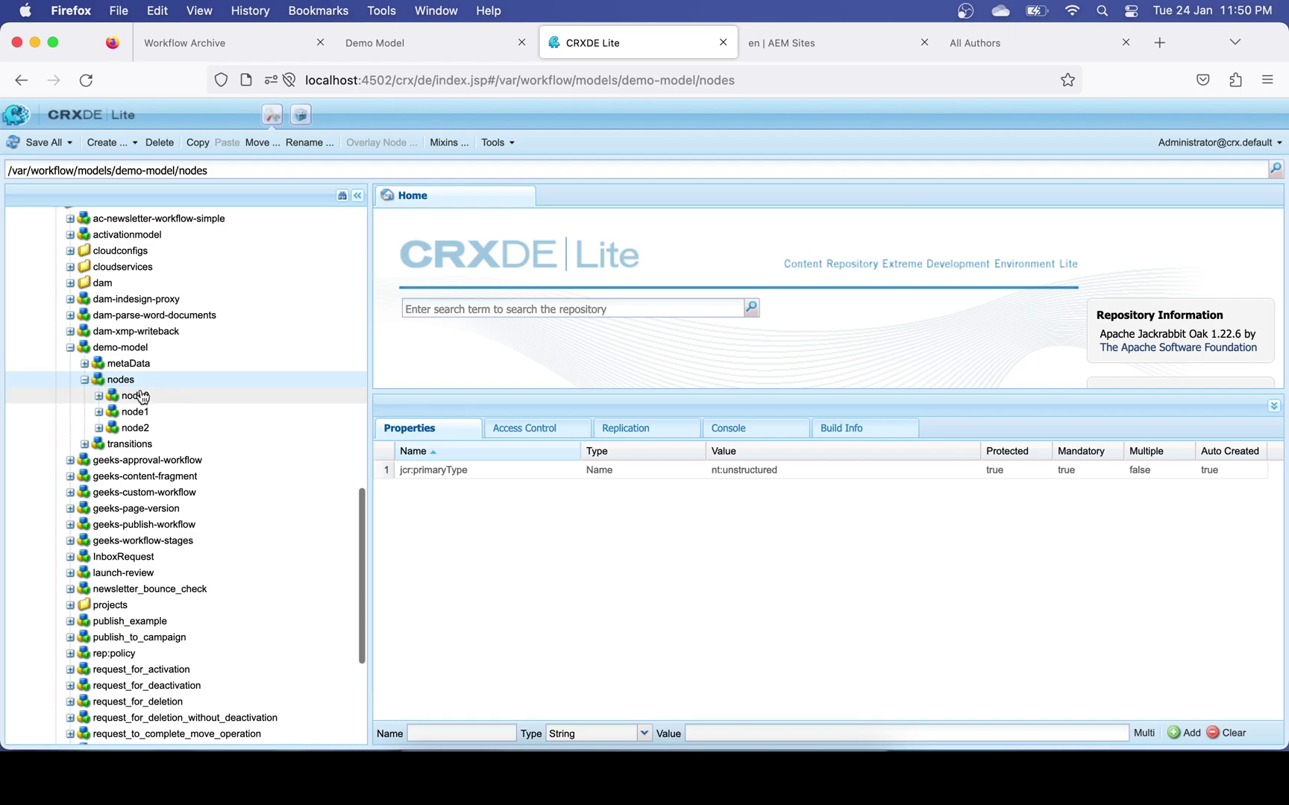
# Review node0 Start, node1 Create Version and node2 End, then return to the Demo Model editor
pyautogui.doubleClick(137, 396)
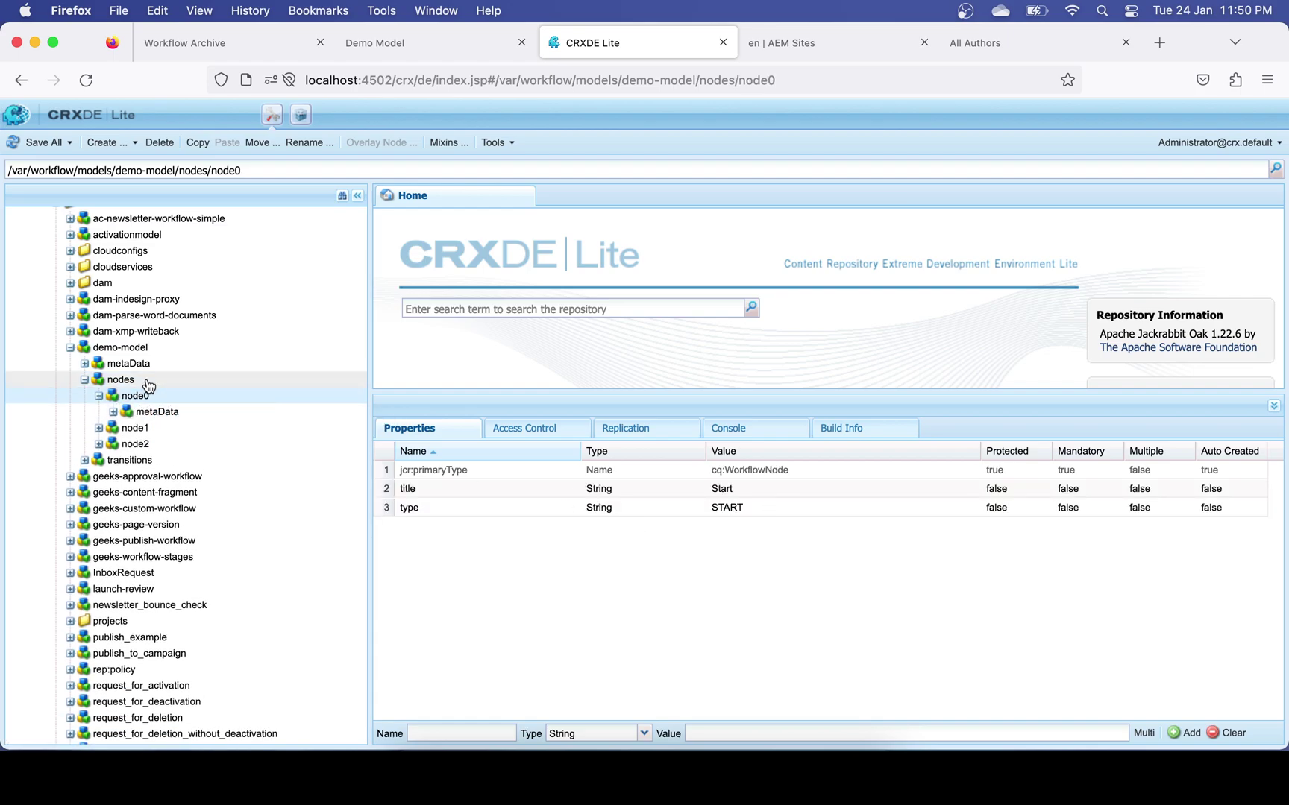
pyautogui.doubleClick(136, 429)
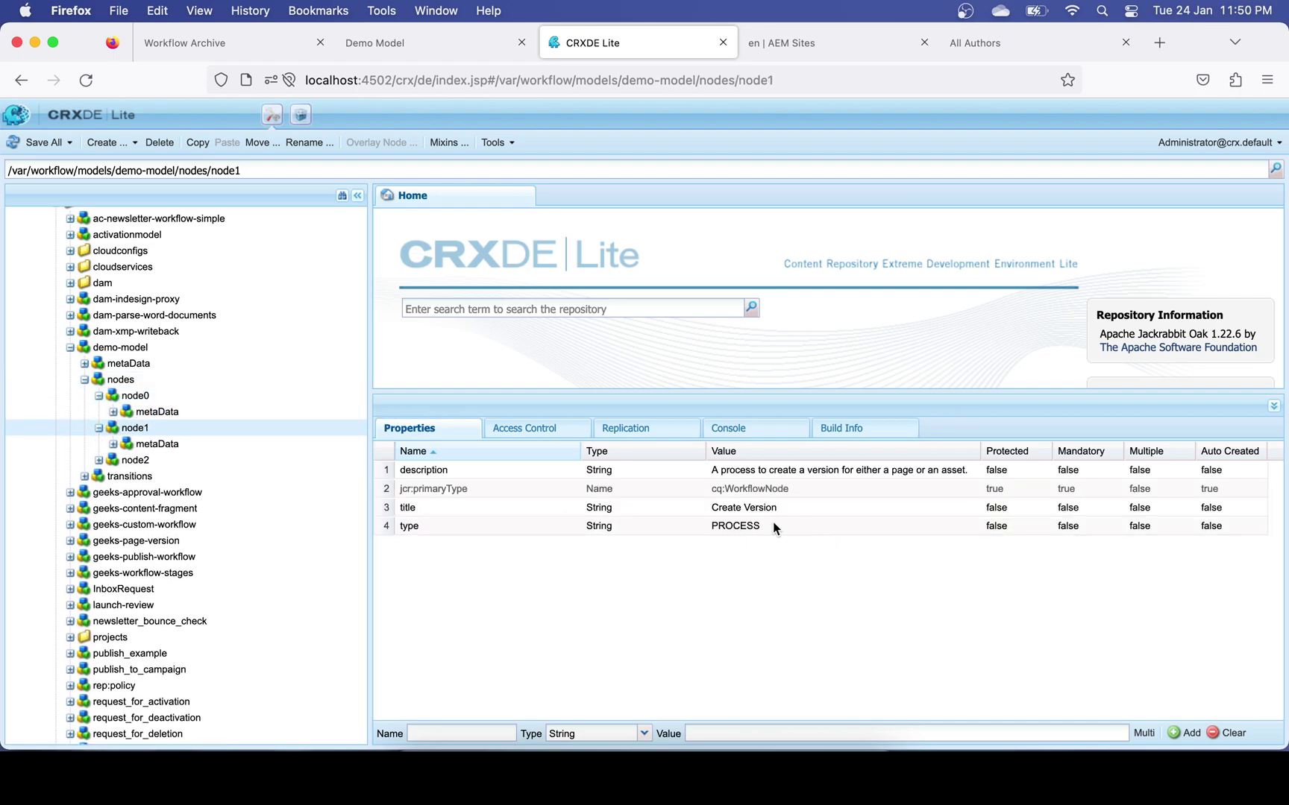
pyautogui.doubleClick(136, 460)
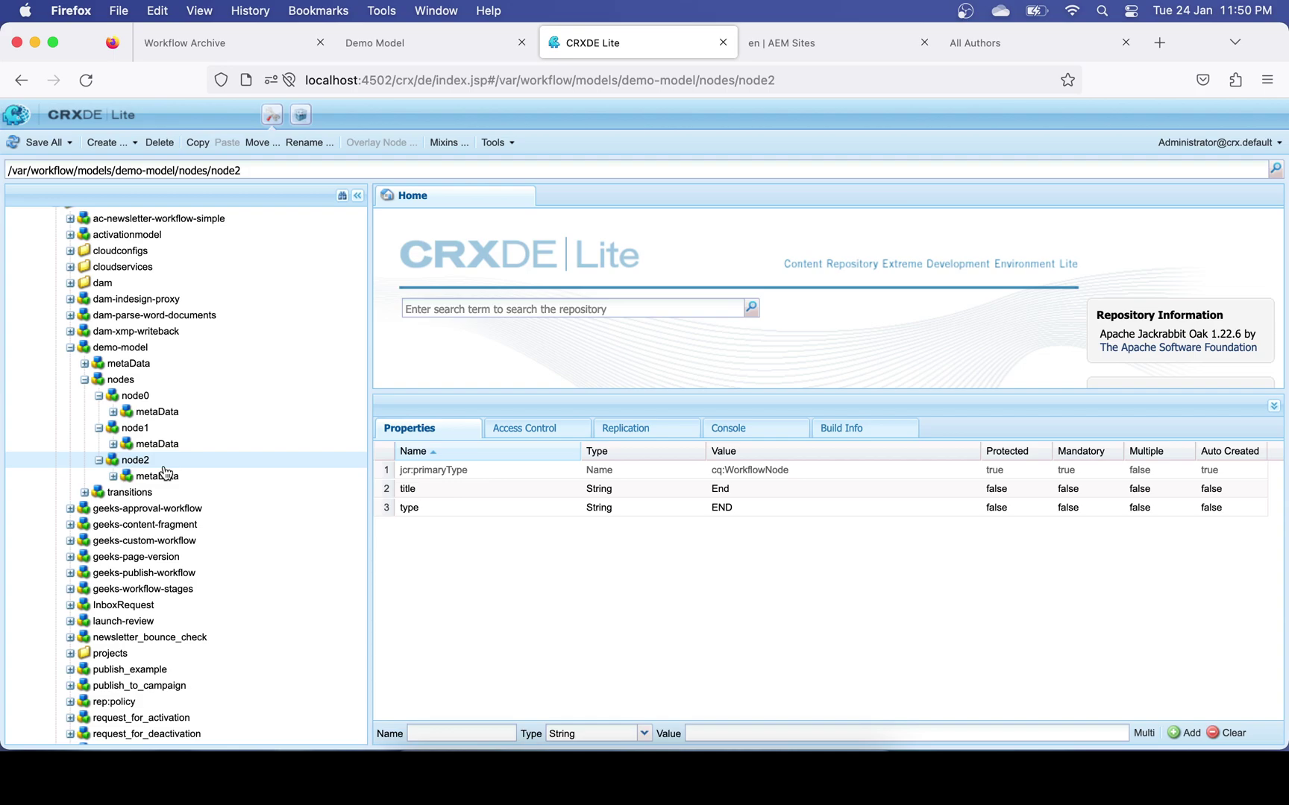
pyautogui.hotkey('ctrl', 'shift', 'Tab')
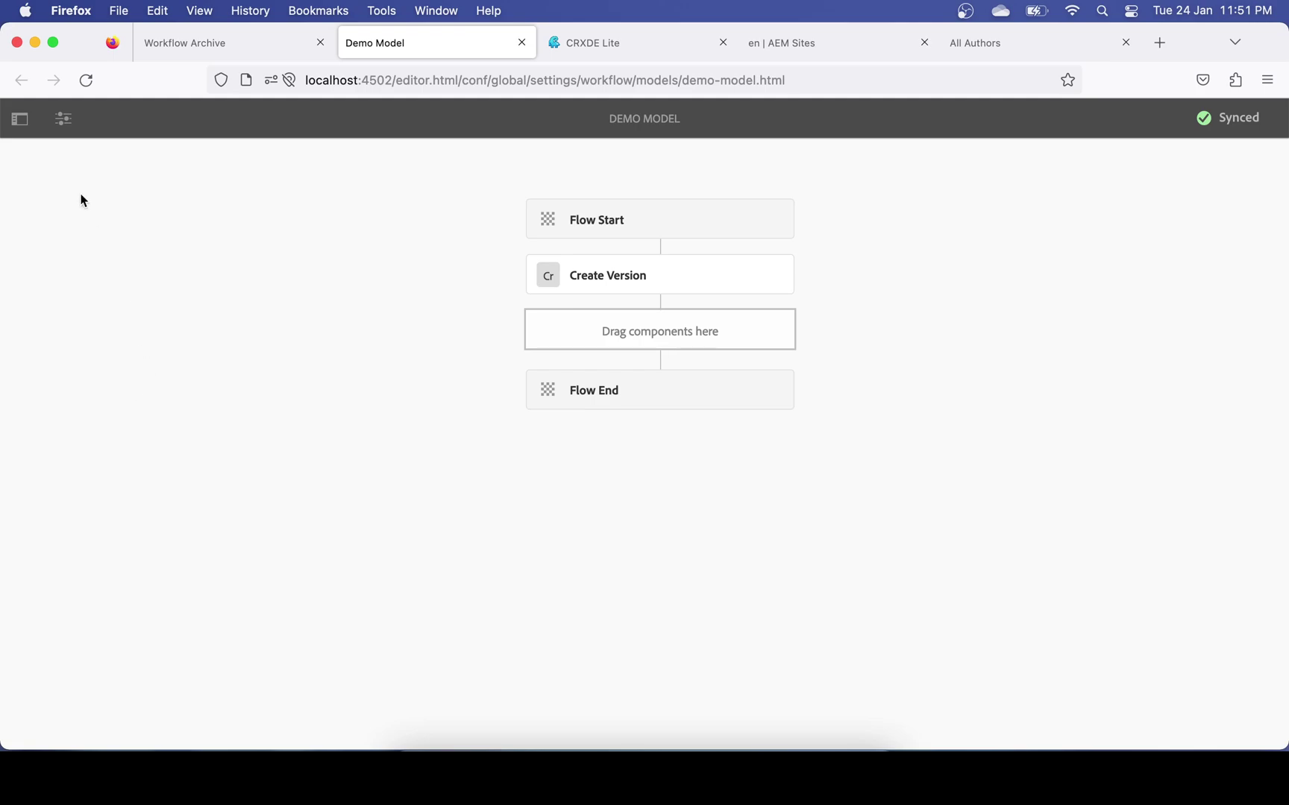
# Start a manual Demo Model run and browse the payload to /content/geekstutorials/us/en/home
pyautogui.click(63, 120)
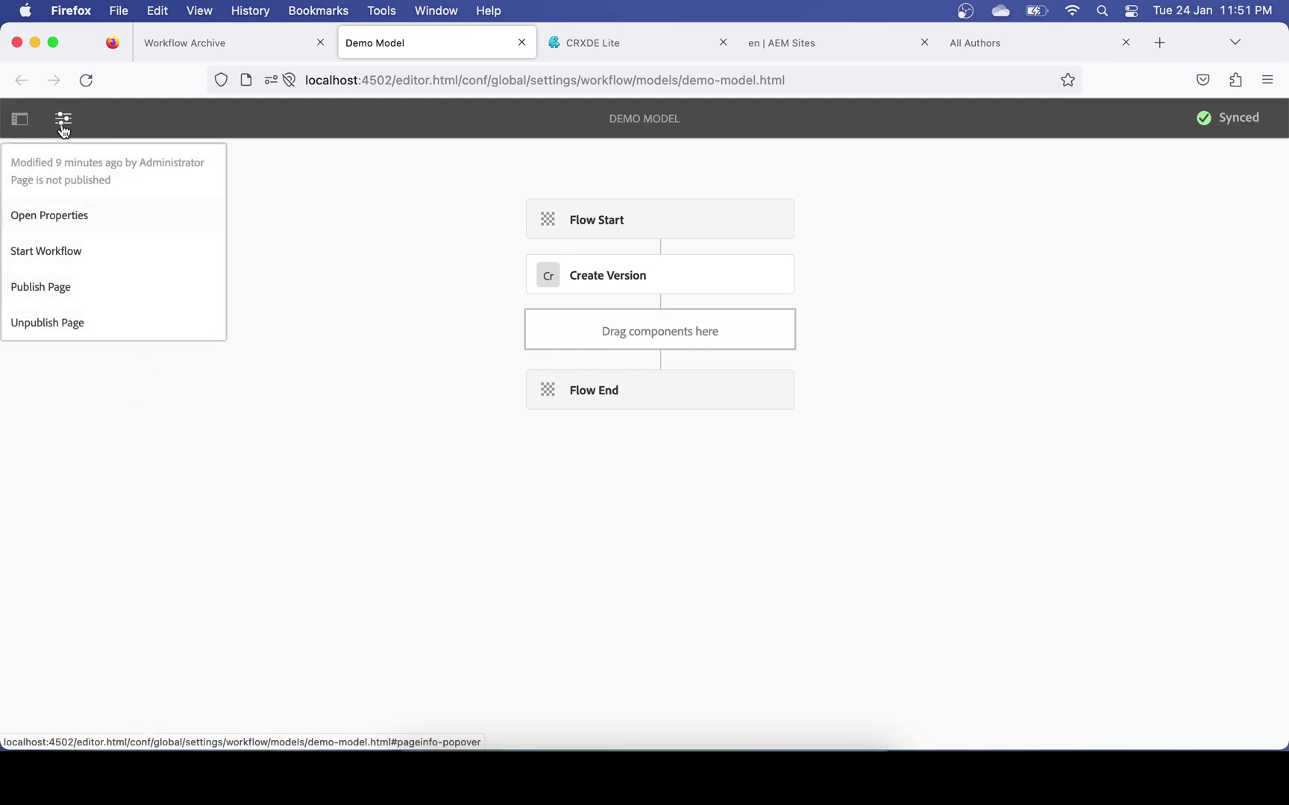
pyautogui.click(45, 253)
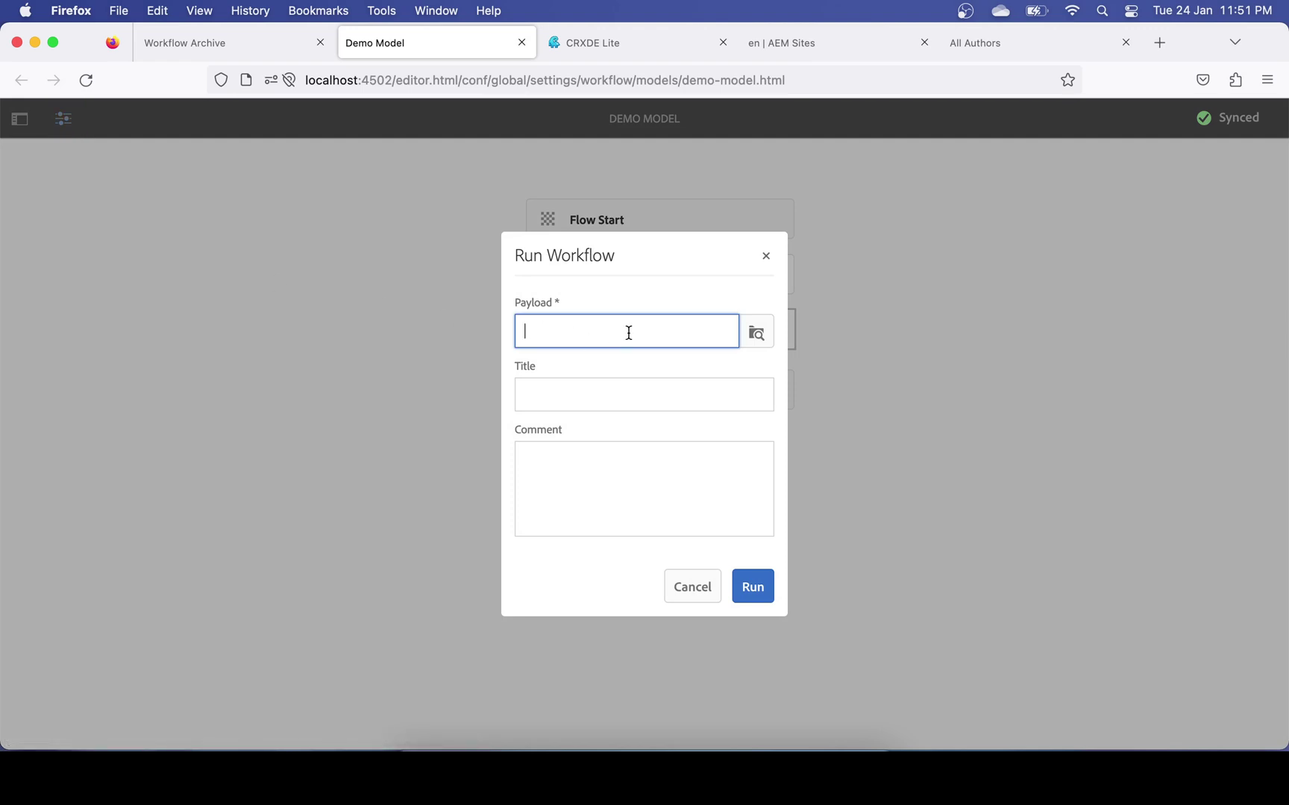
pyautogui.click(756, 333)
pyautogui.click(254, 499)
pyautogui.scroll(-10, 457, 534)
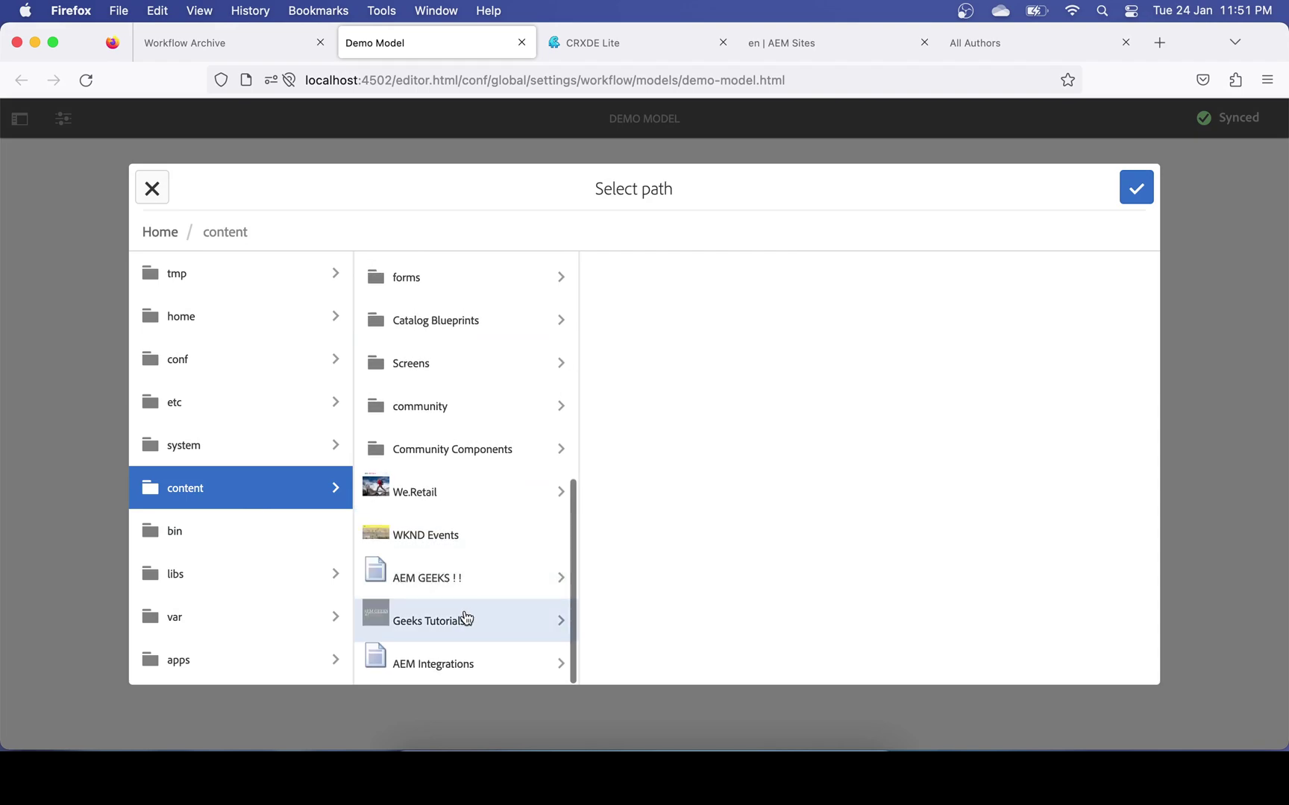
pyautogui.click(463, 618)
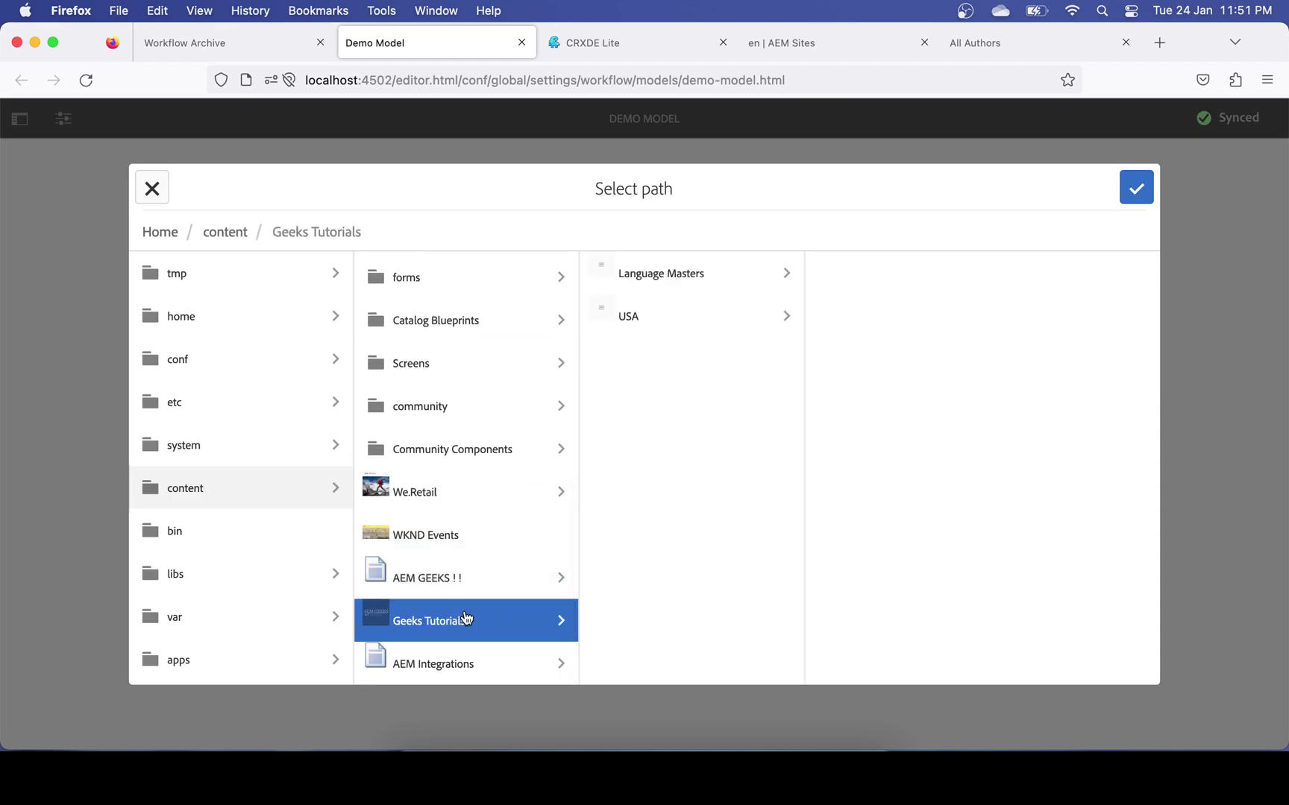
pyautogui.click(703, 312)
pyautogui.click(858, 275)
pyautogui.click(954, 274)
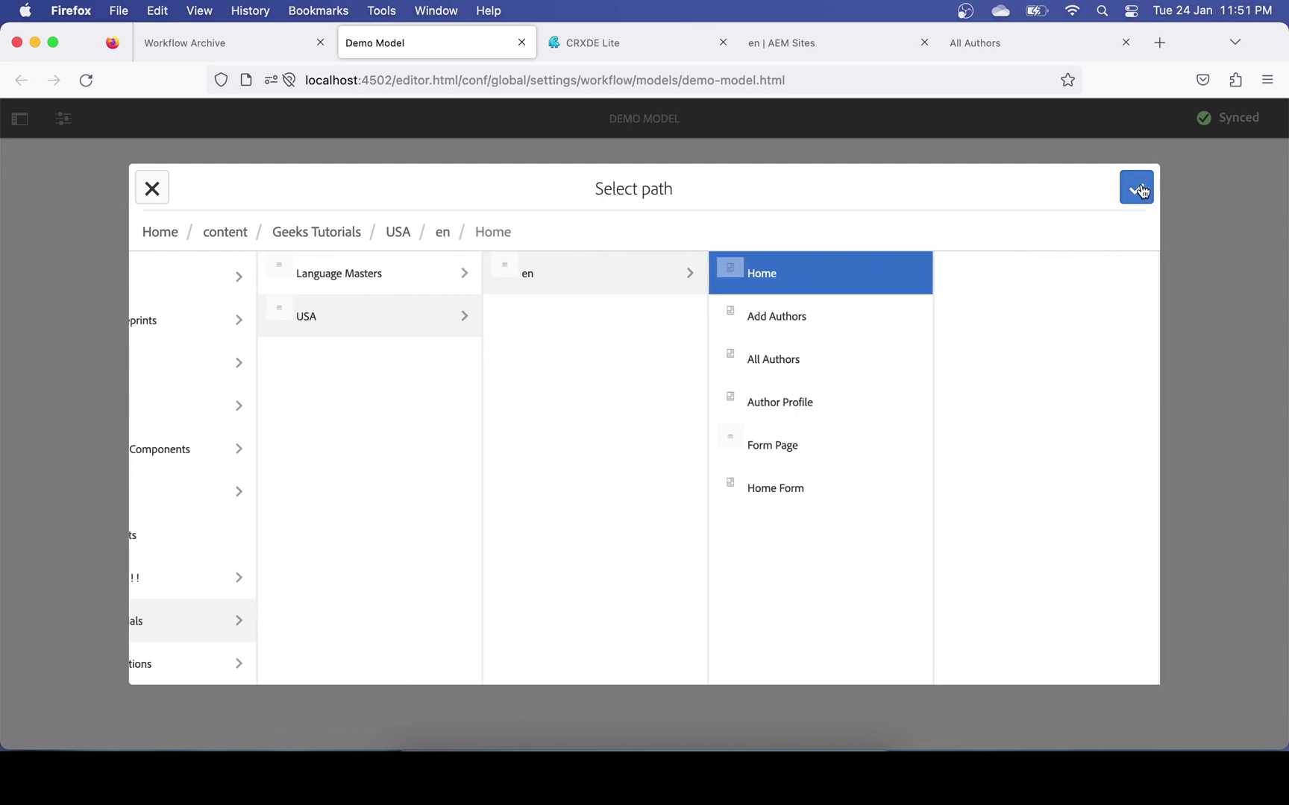
# Confirm the Home page payload, run the workflow, and open the workflow archive
pyautogui.click(1142, 191)
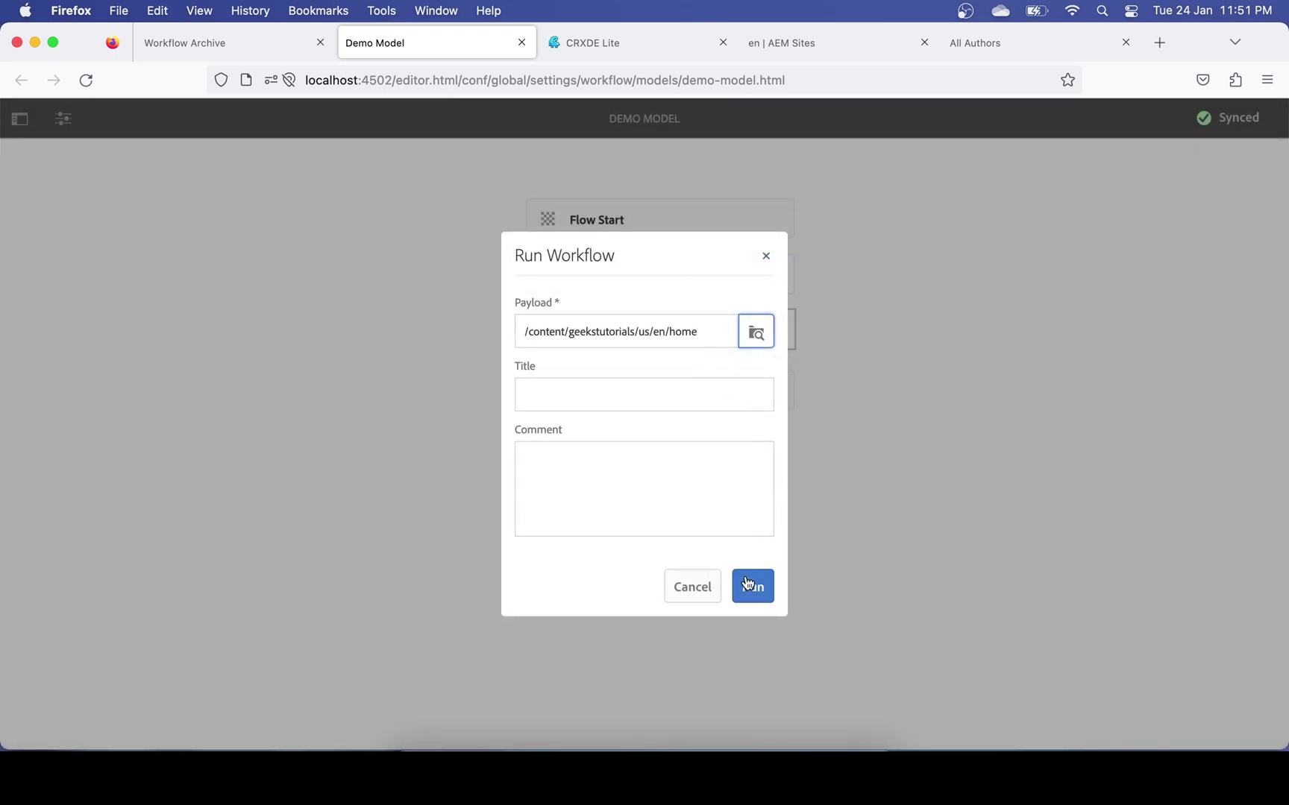
pyautogui.click(748, 588)
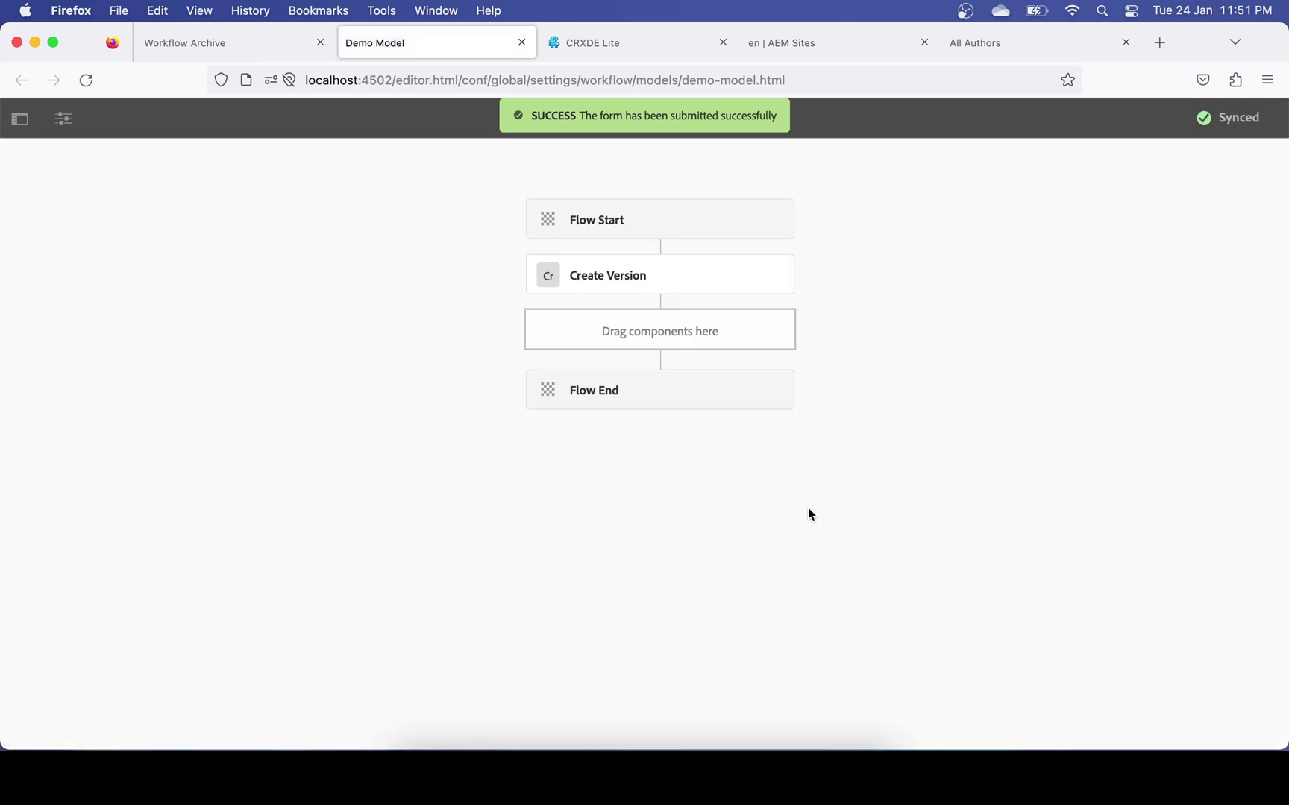
pyautogui.click(213, 45)
pyautogui.click(1115, 333)
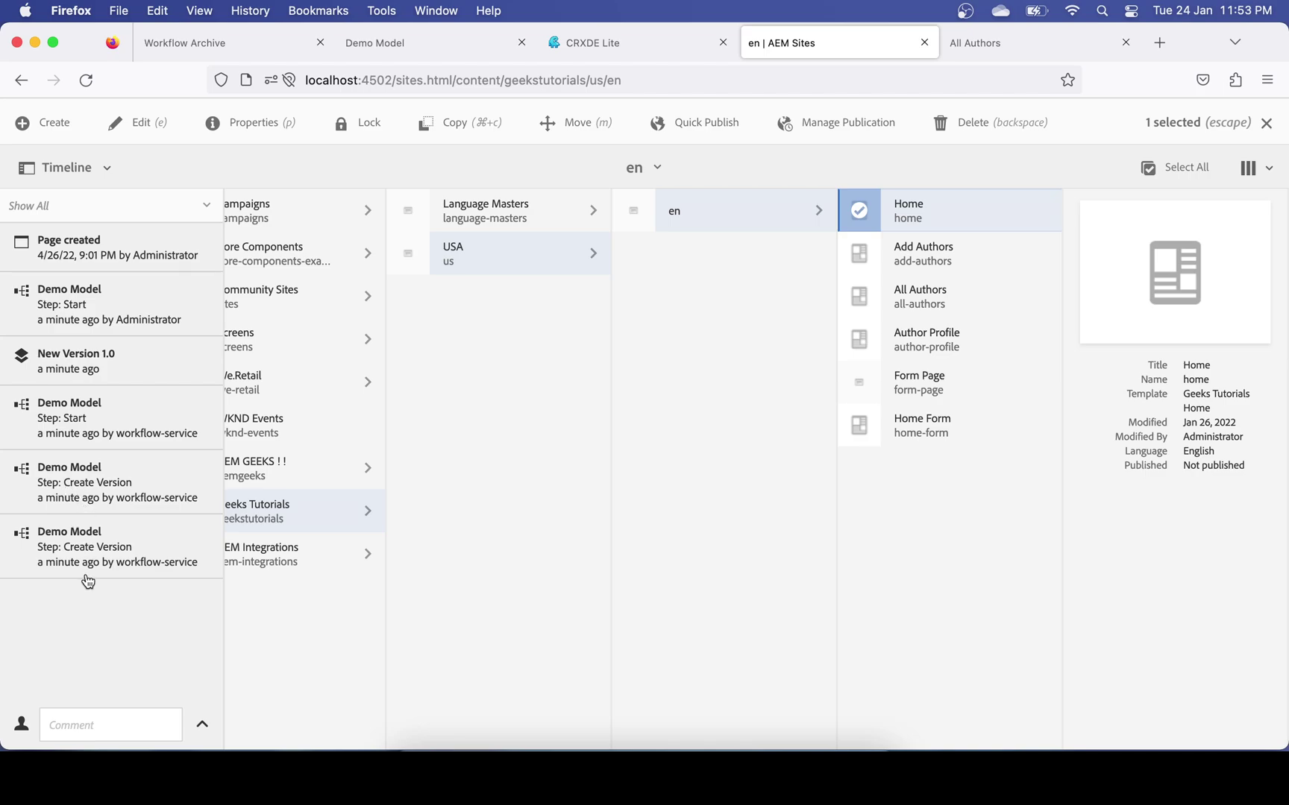
# View the Home page Timeline rail with Demo Model Create Version entries and New Version 1.0
pyautogui.moveTo(82, 506)
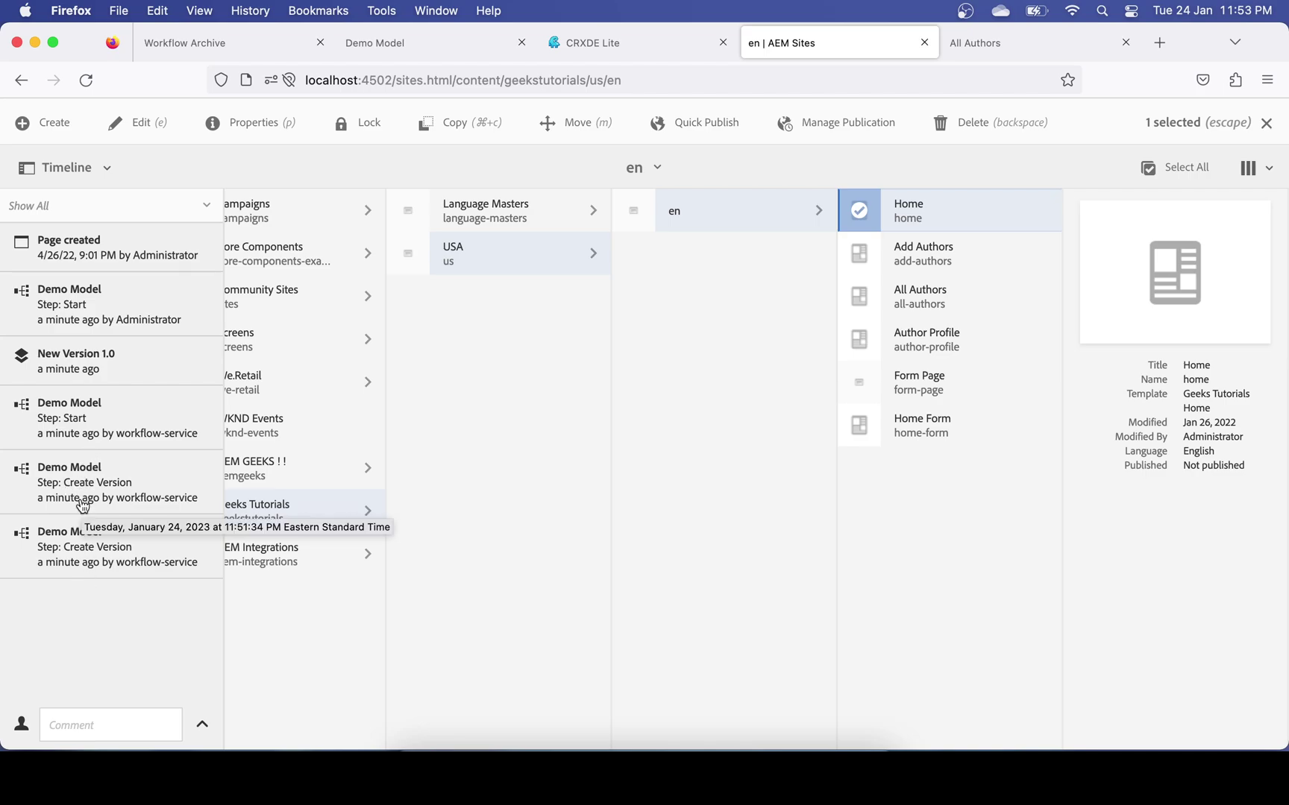